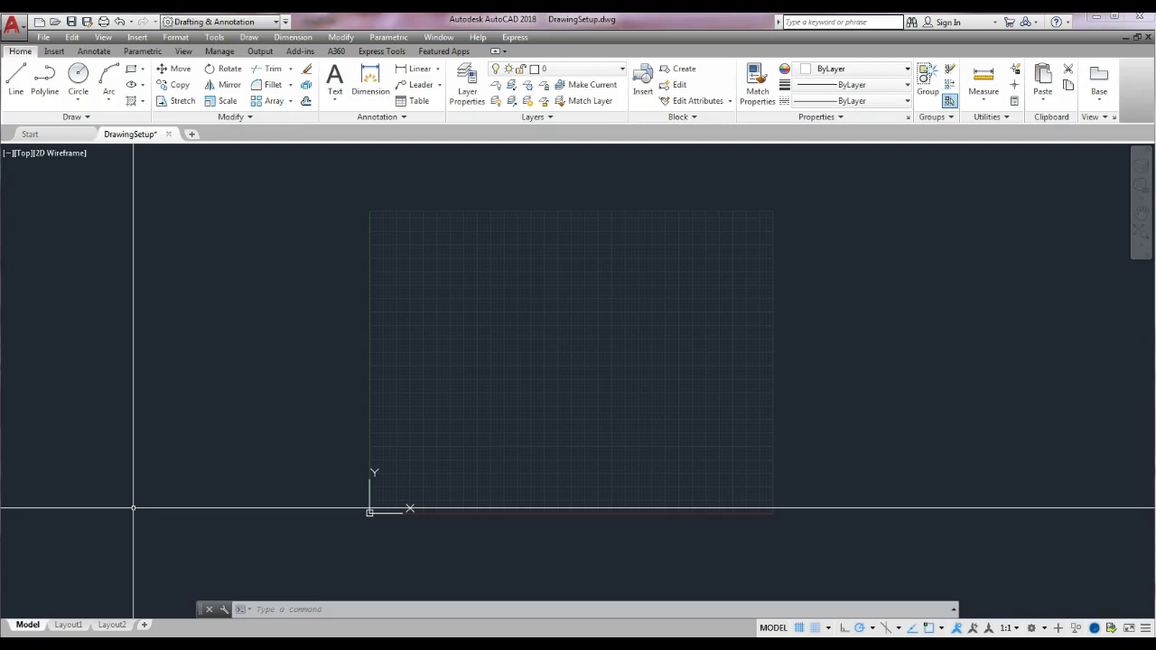
Turn off snapping to the drawing grid and draw a rectangle 2'6" wide and 3'6" high, up and right of the origin
left_click(392, 508)
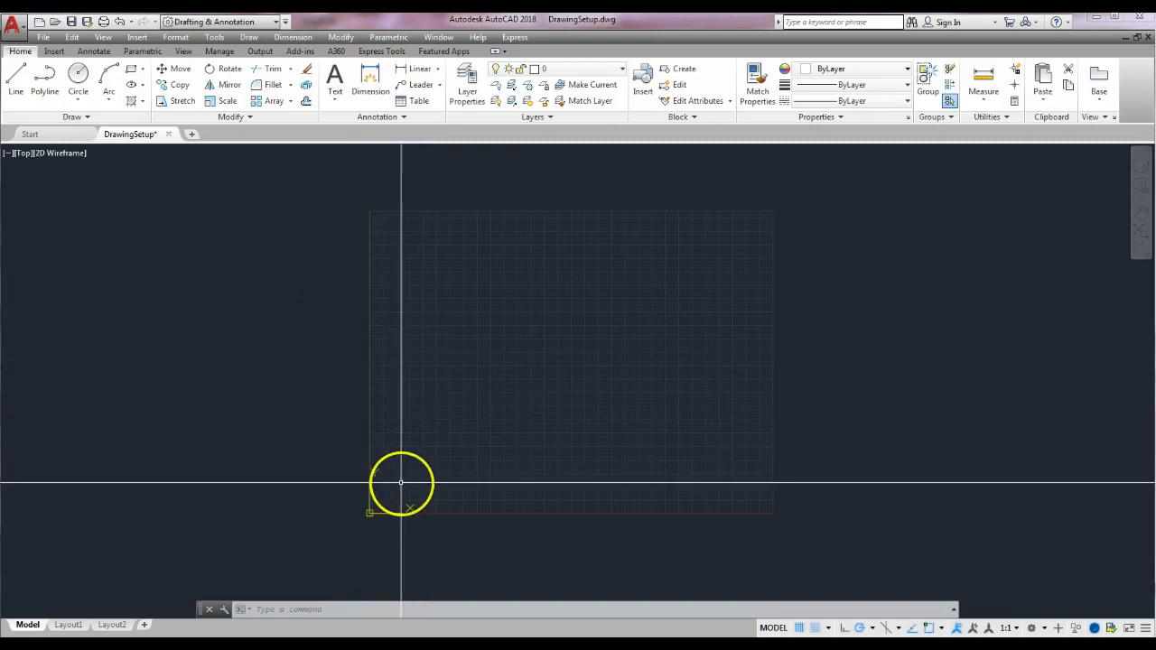
scroll(401, 483, "up", 2)
scroll(397, 484, "up", 3)
middle_click_drag(382, 490, 509, 326)
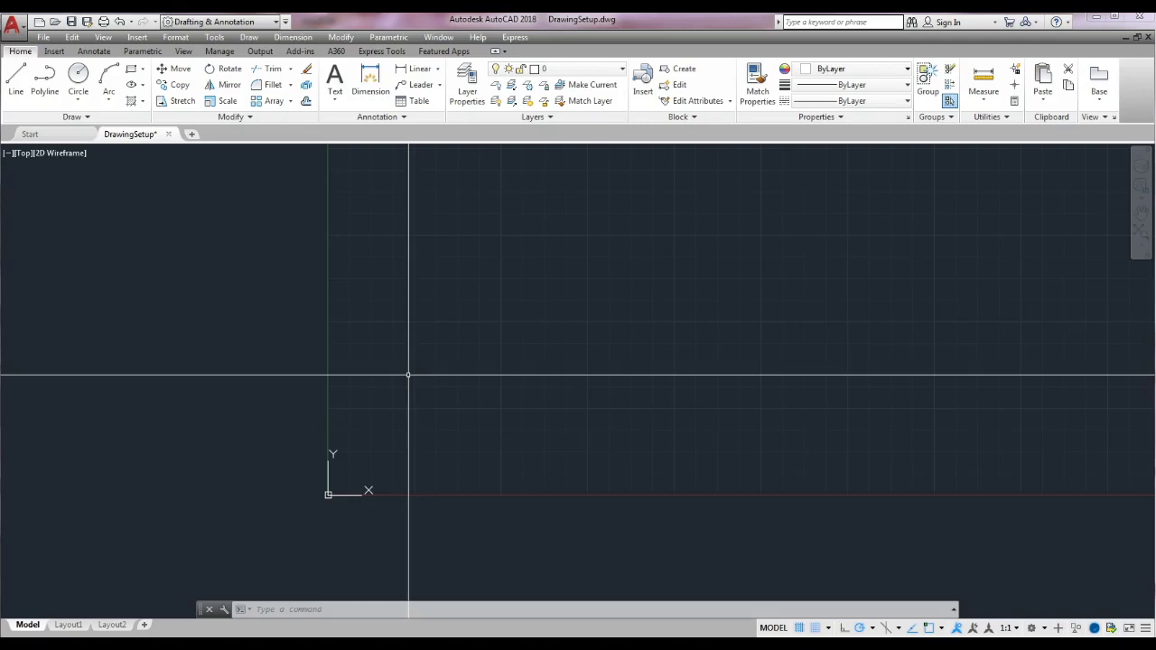
left_click(132, 77)
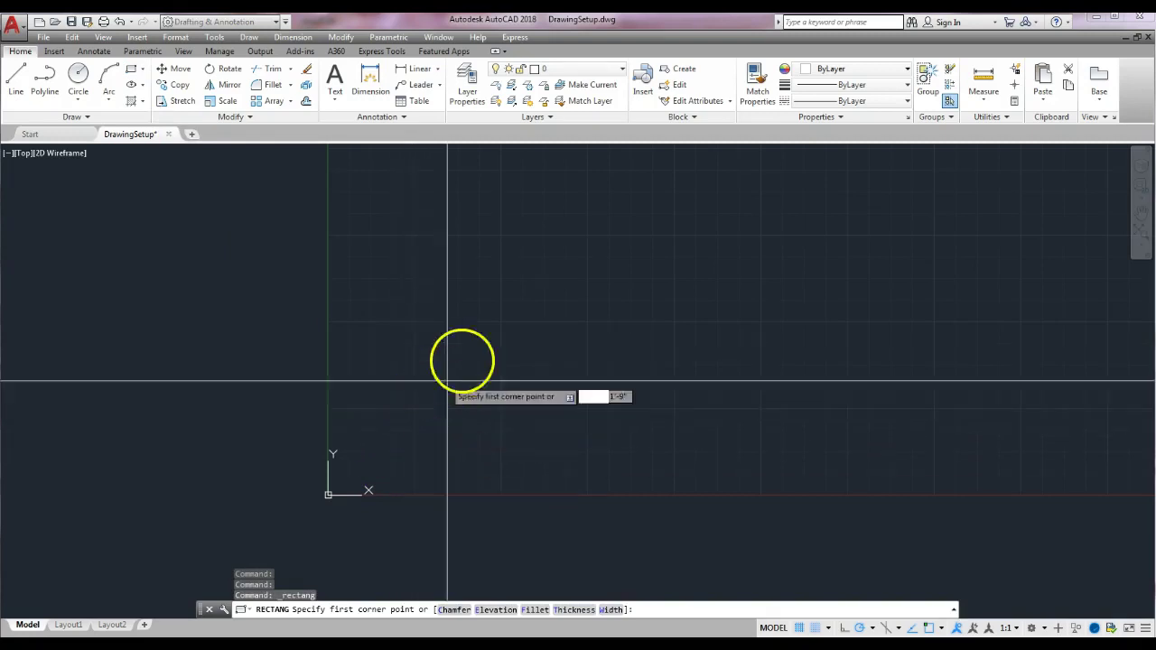
left_click(816, 630)
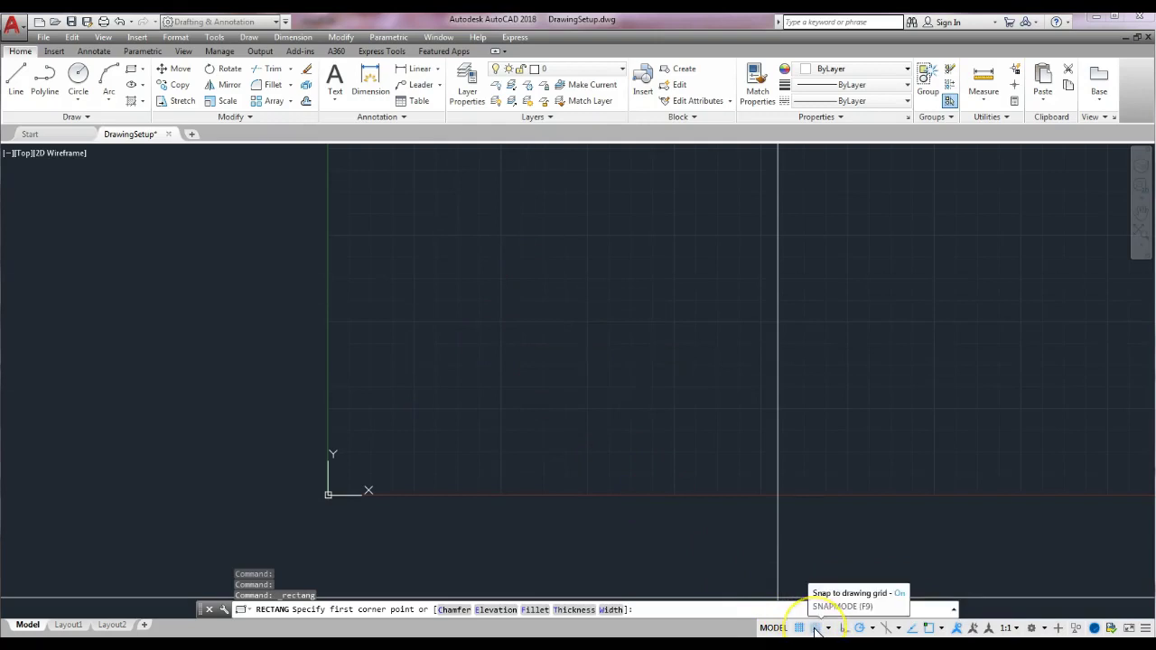
left_click(816, 630)
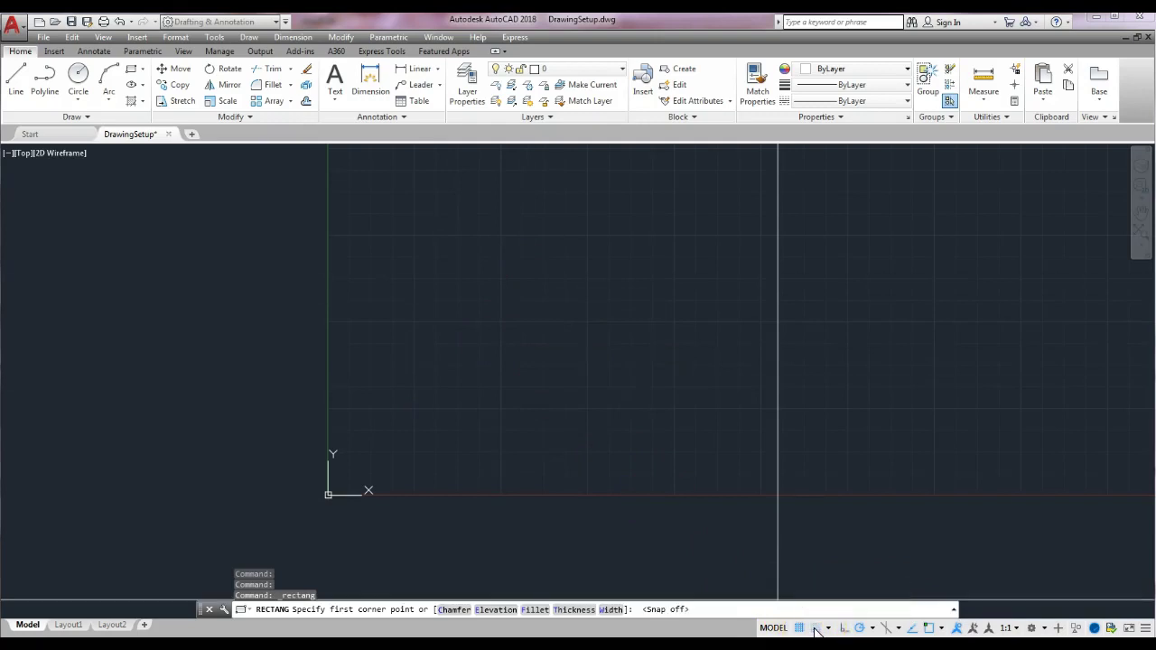
left_click(411, 410)
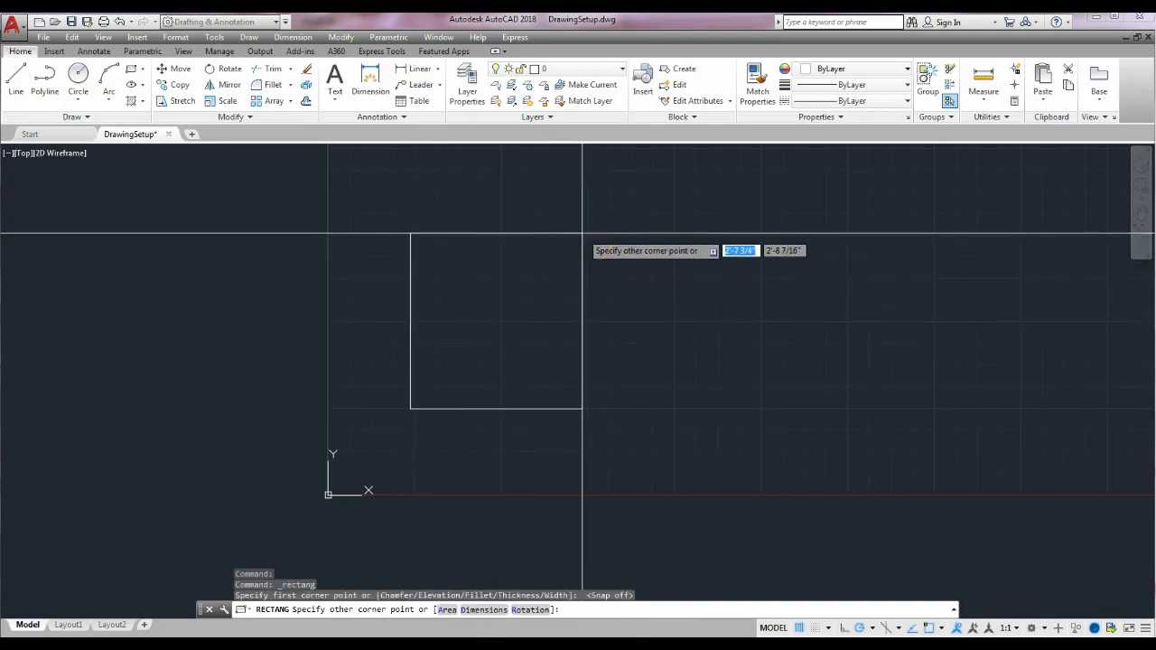
type("2'6")
key("Tab")
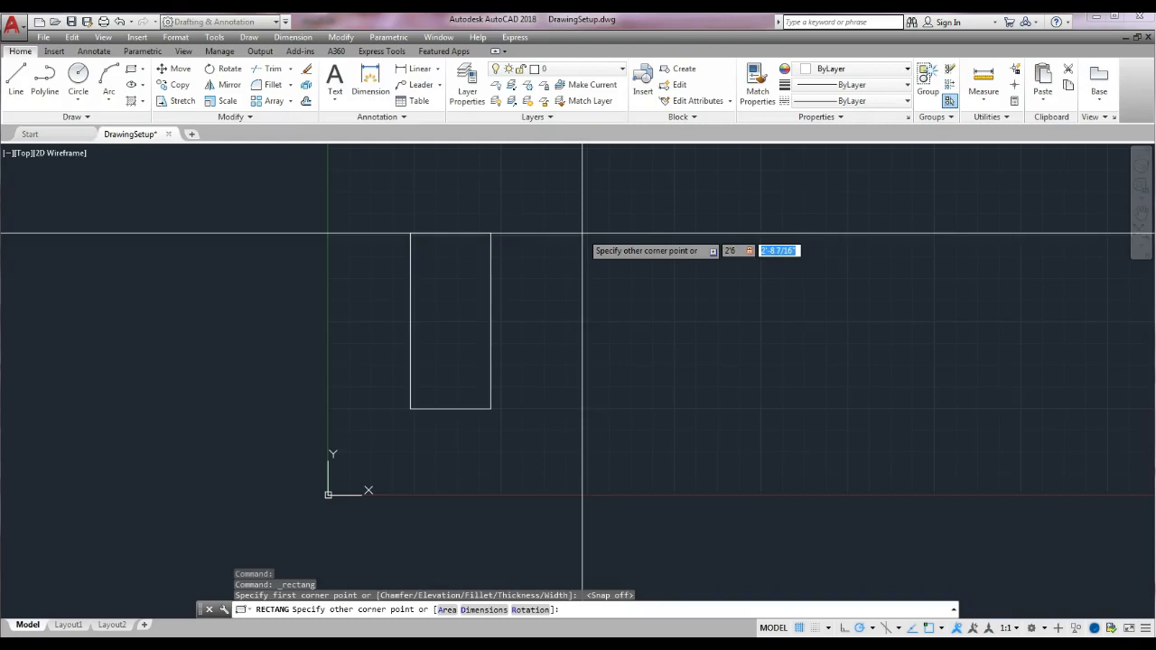
type("3'6")
key("Return")
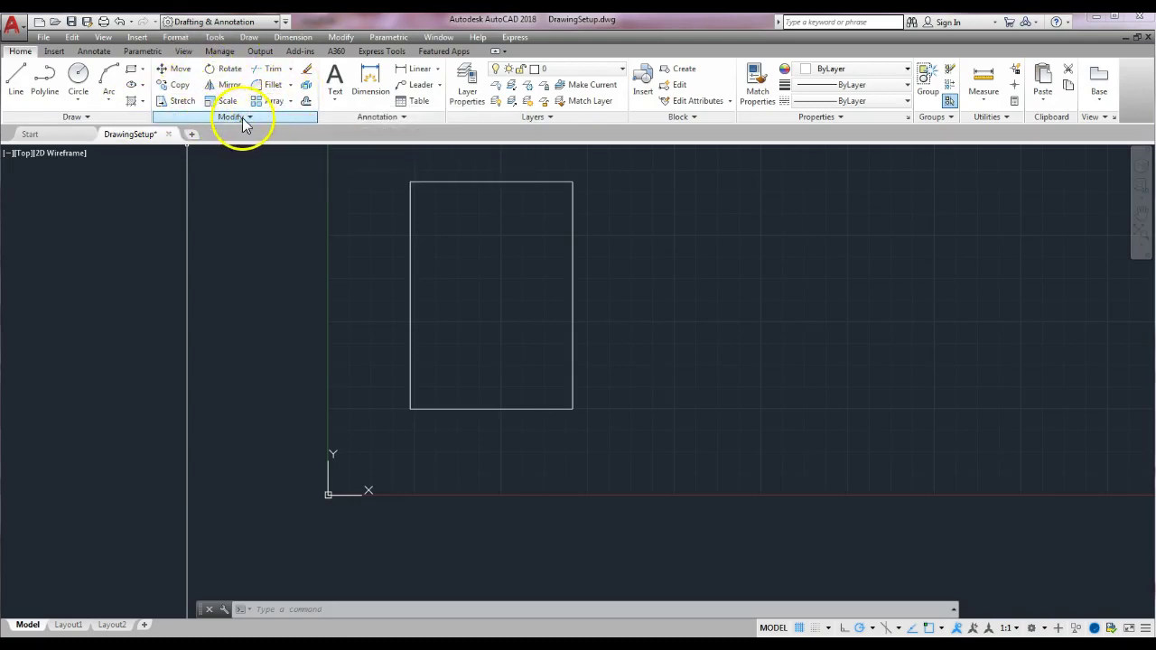
Offset the rectangle 3" inward to form the inner edge of the frame
left_click(306, 103)
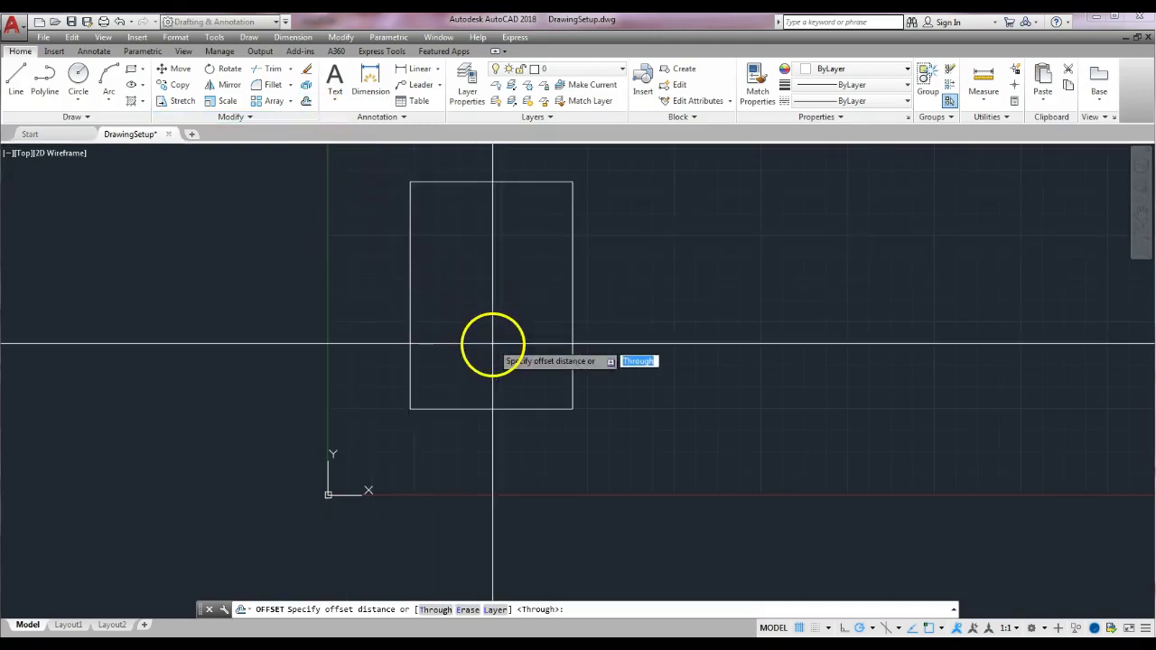
key("Return")
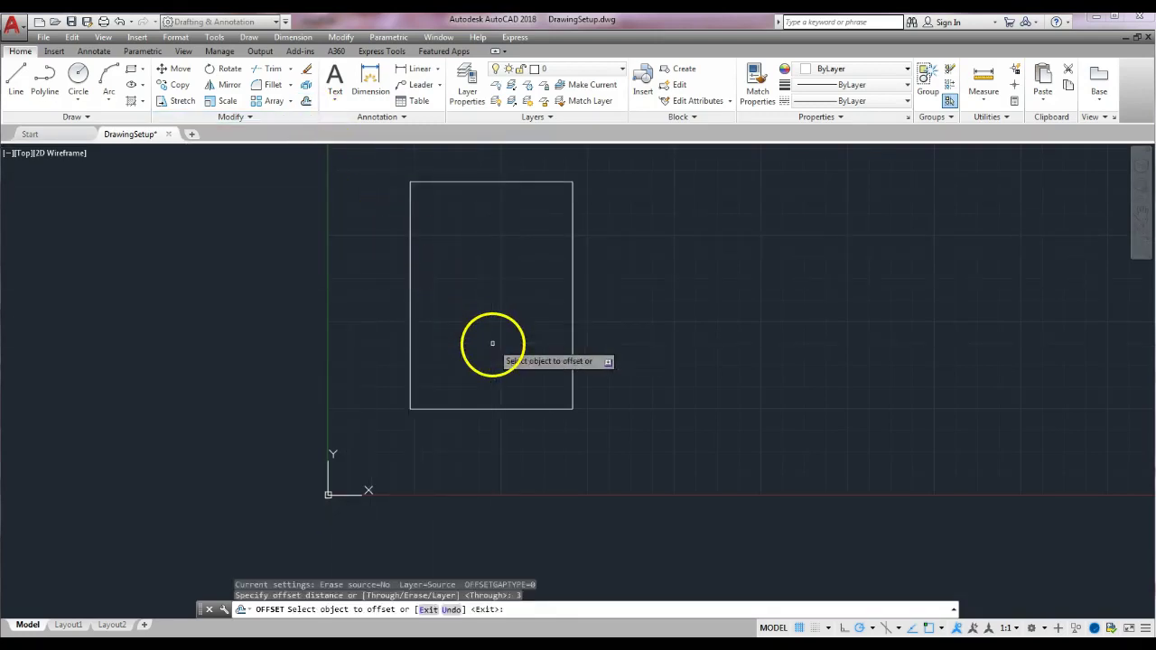
left_click(491, 408)
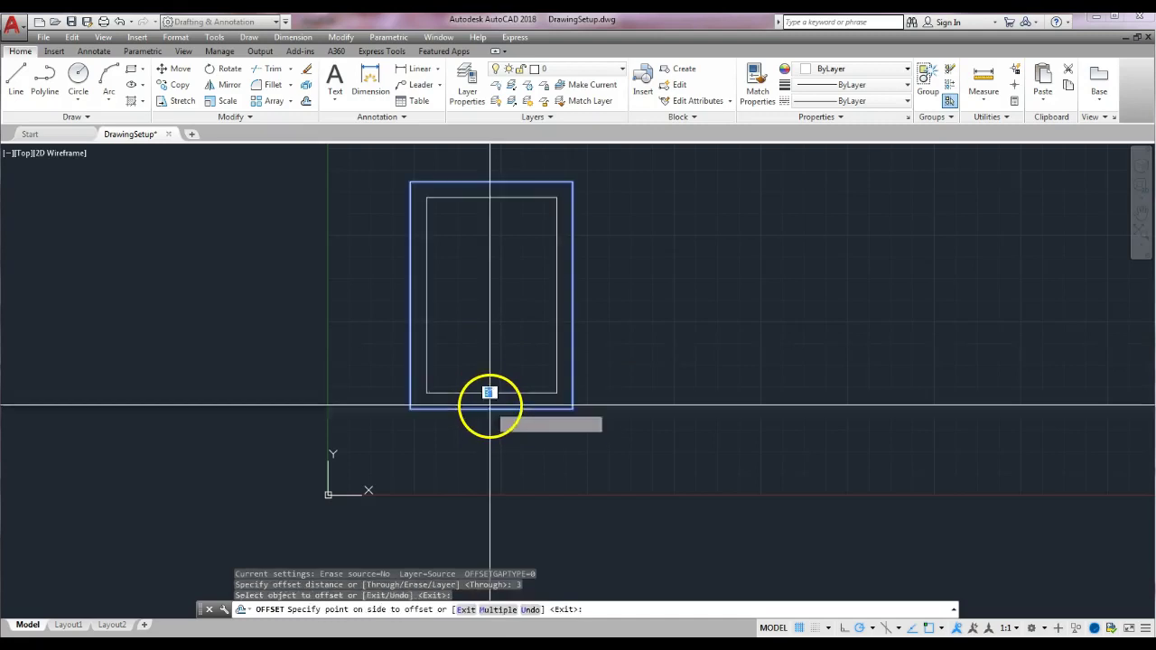
left_click(490, 289)
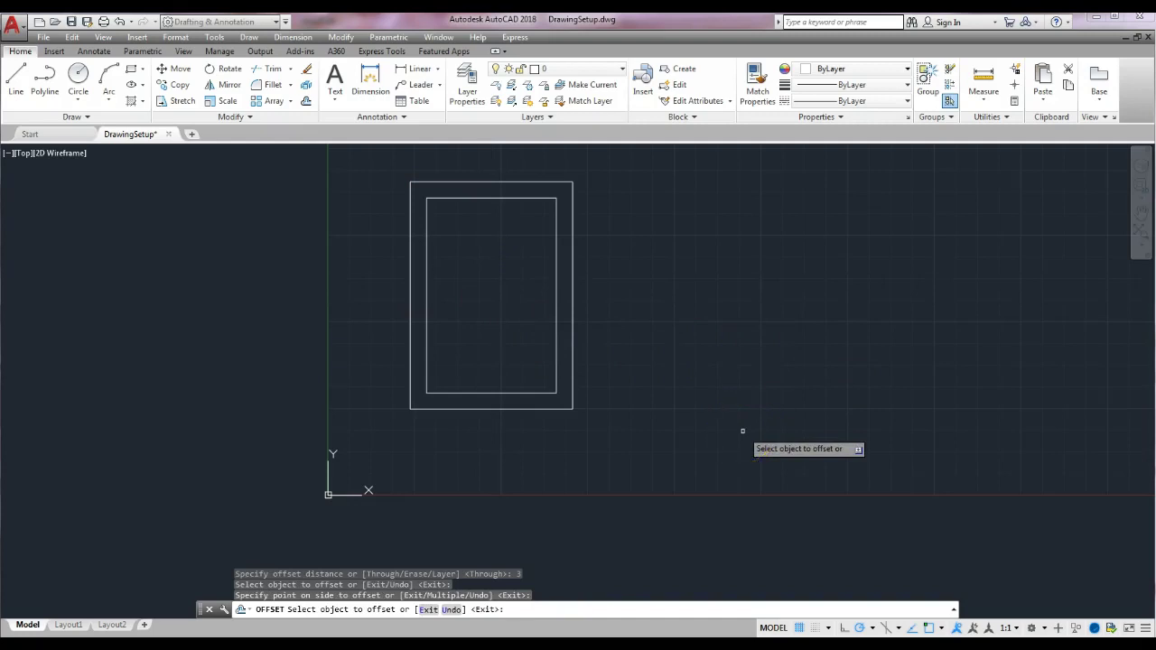
Draw a diagonal line joining the inner and outer rectangles at their upper right corners
left_click(20, 86)
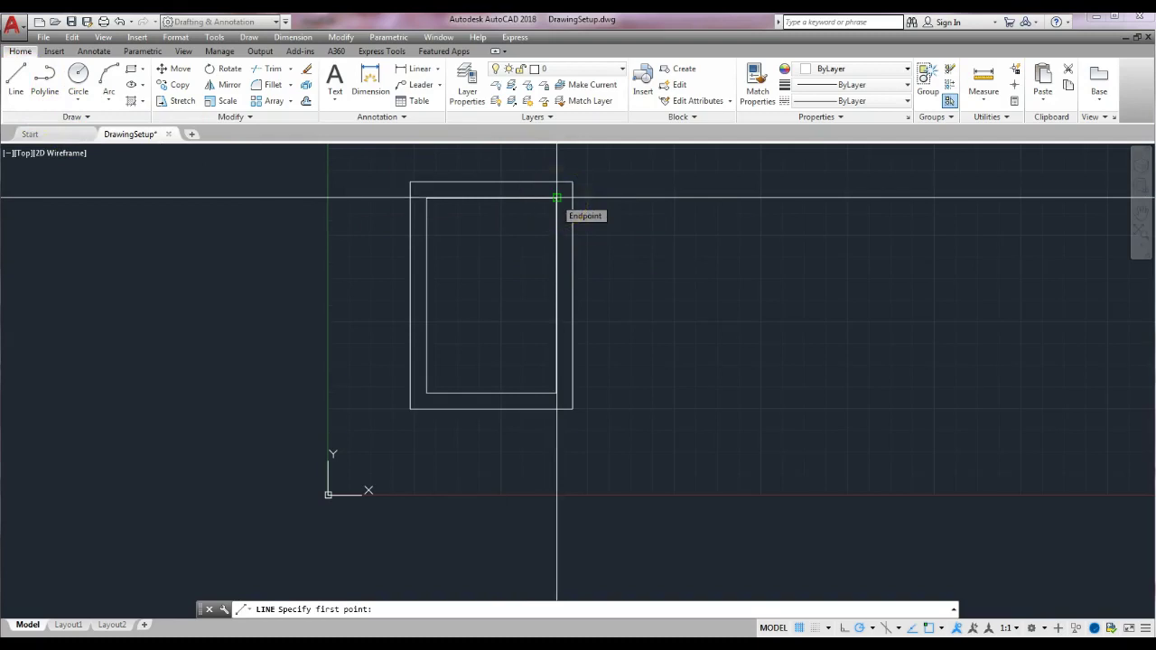
left_click(572, 184)
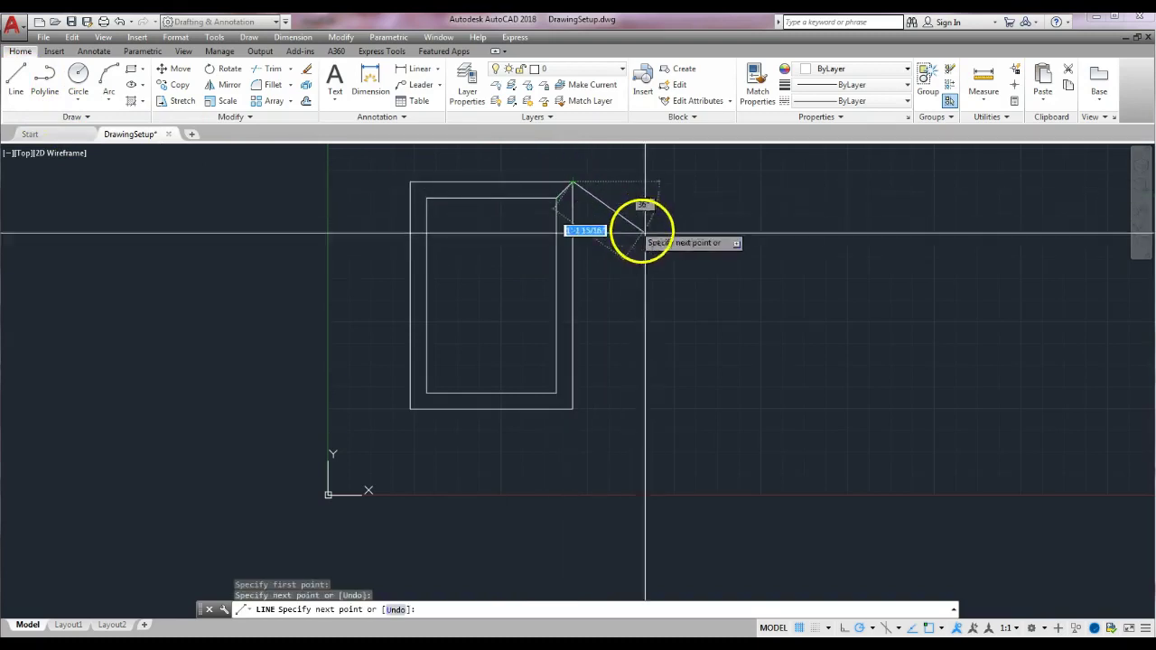
left_click(557, 198)
key("Return")
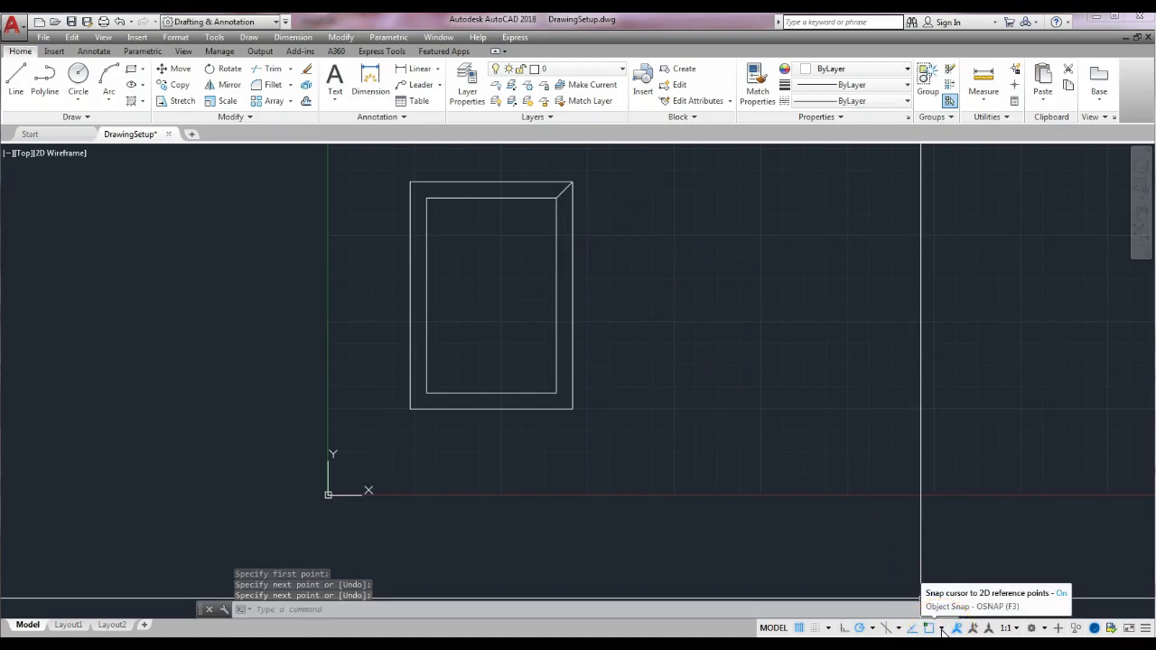
left_click(941, 629)
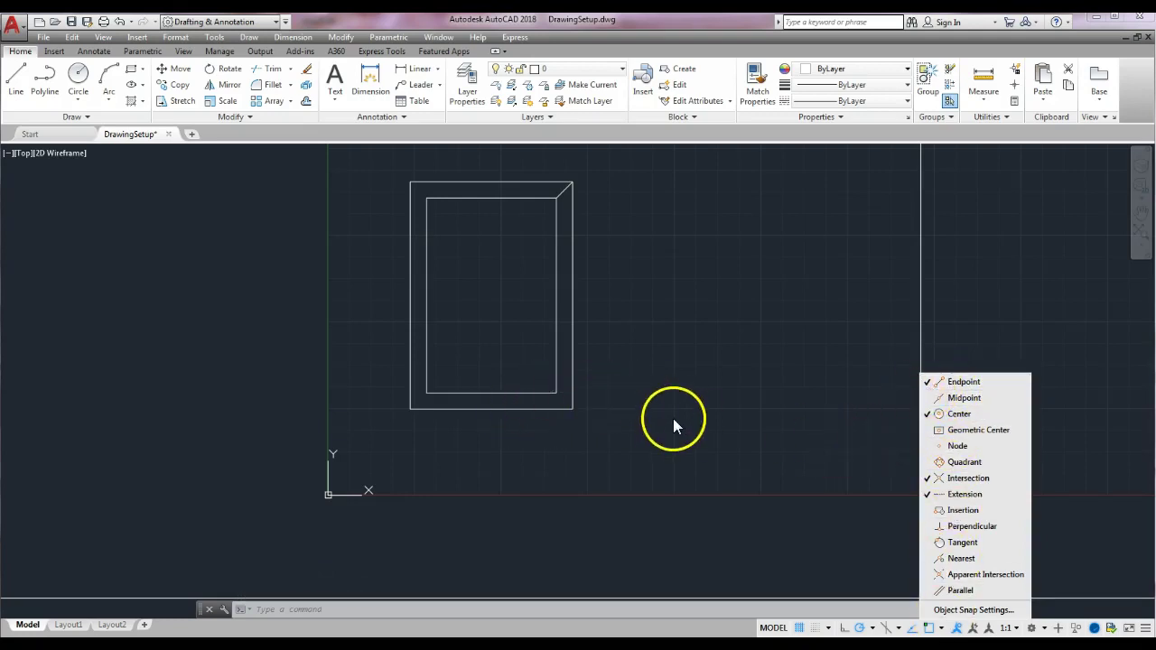
key("Escape")
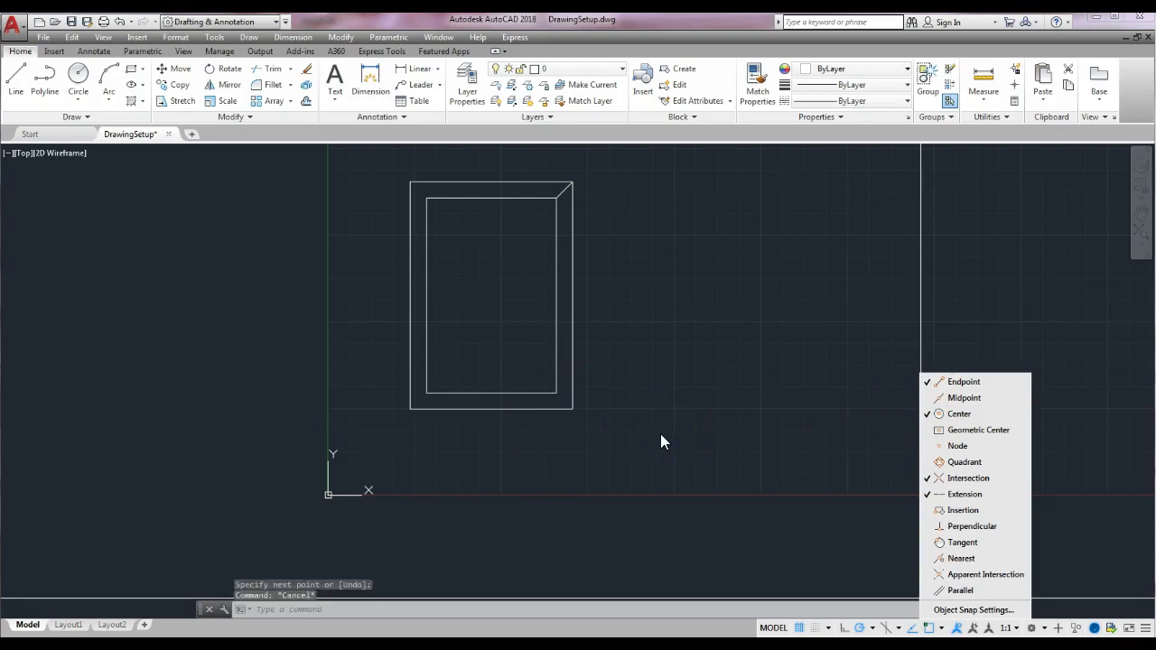
key("Escape")
left_click(742, 522)
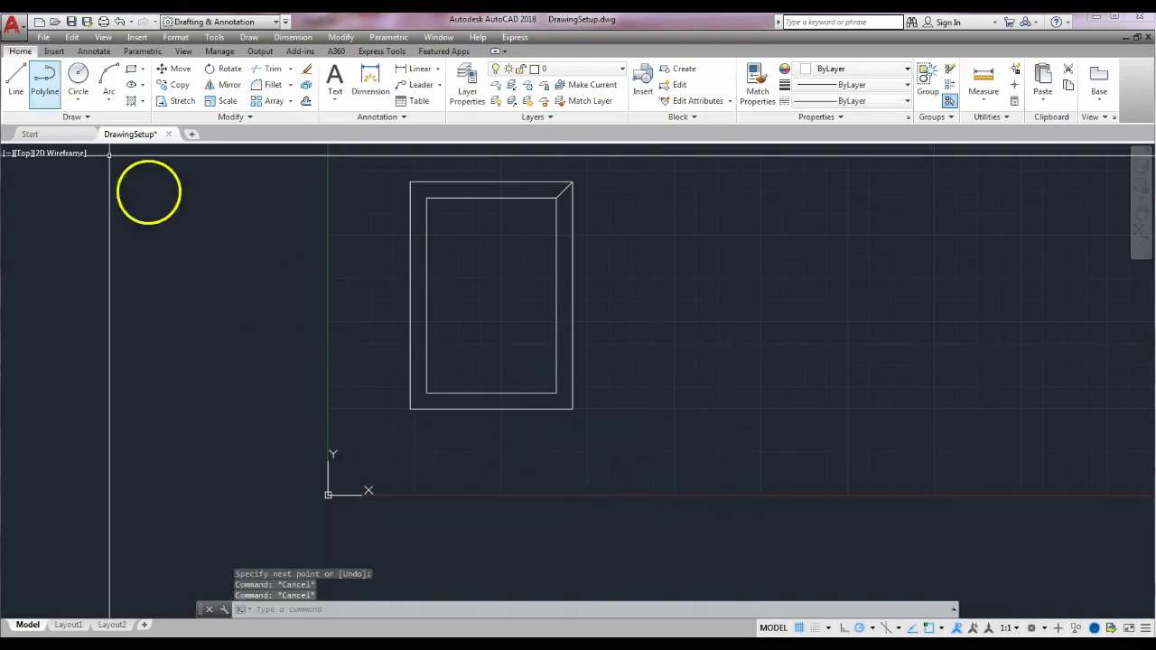
Join the inner and outer rectangles with diagonal lines at the lower right, lower left and upper left corners
left_click(20, 80)
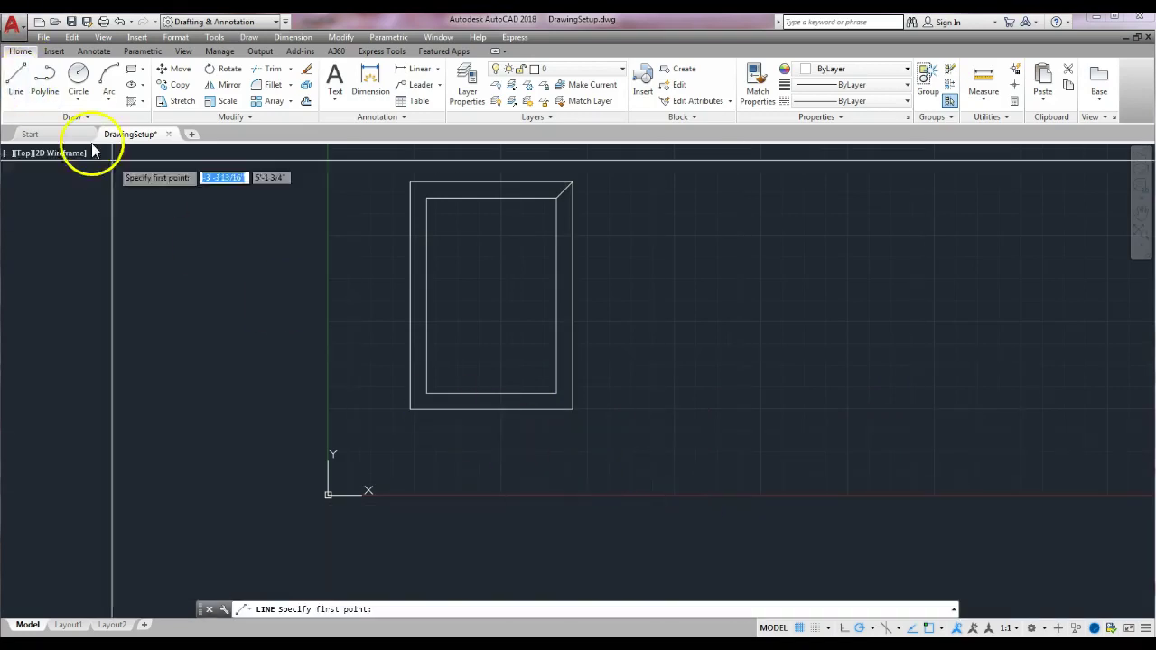
left_click(574, 411)
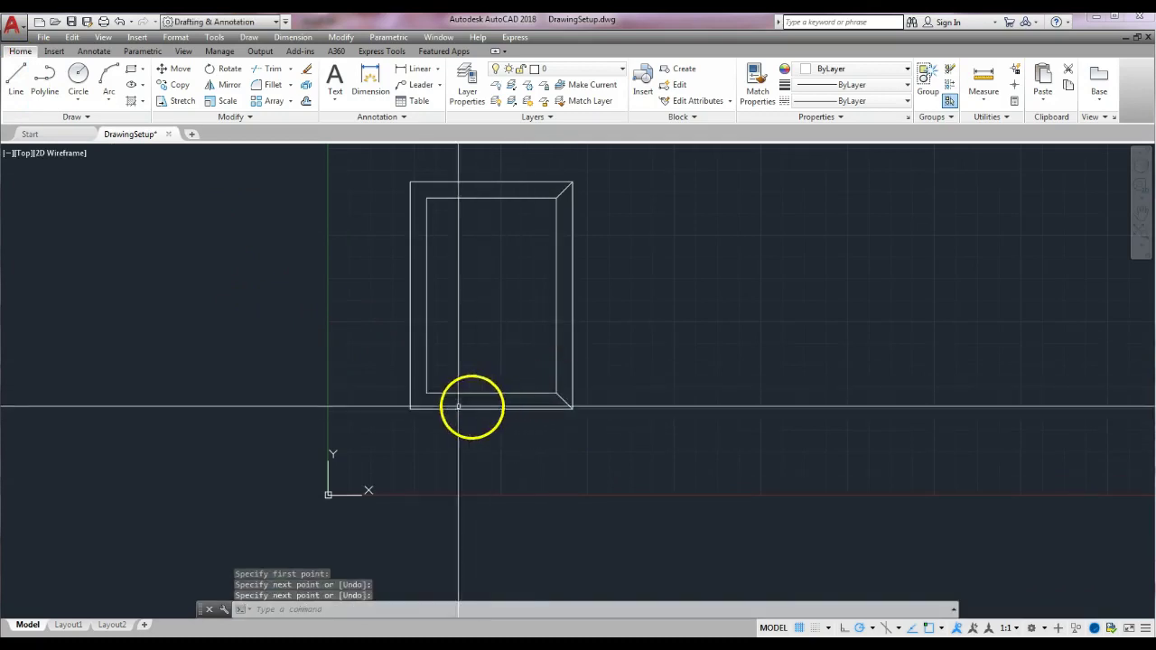
key("Escape")
key("Return")
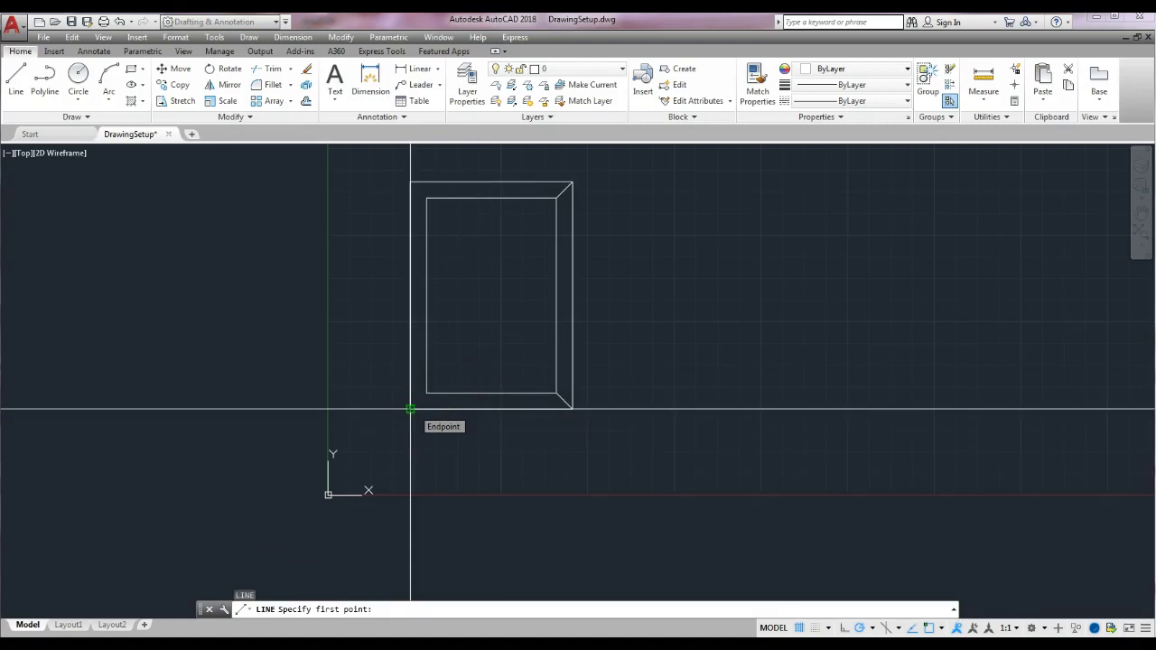
left_click(411, 409)
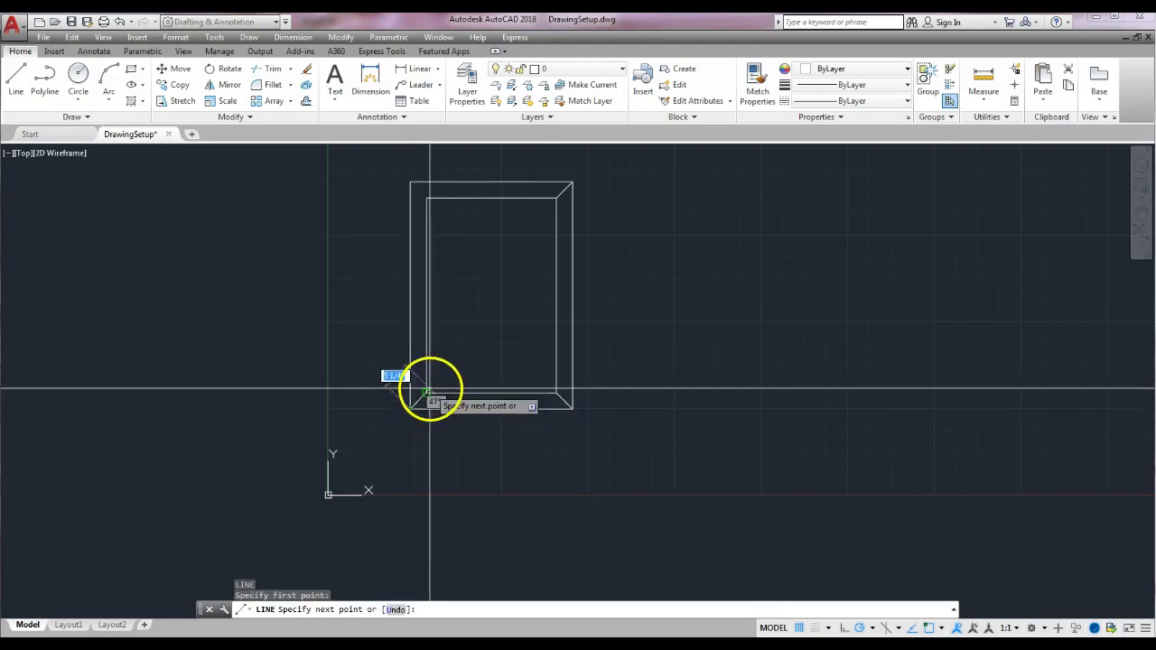
key("Return")
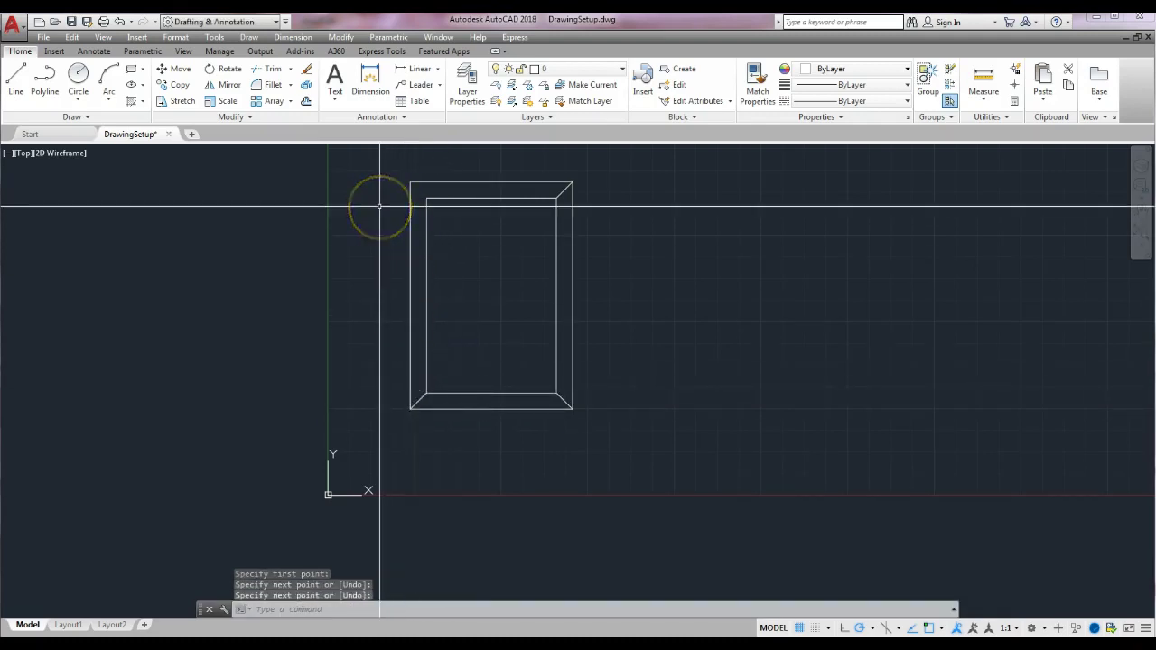
key("Return")
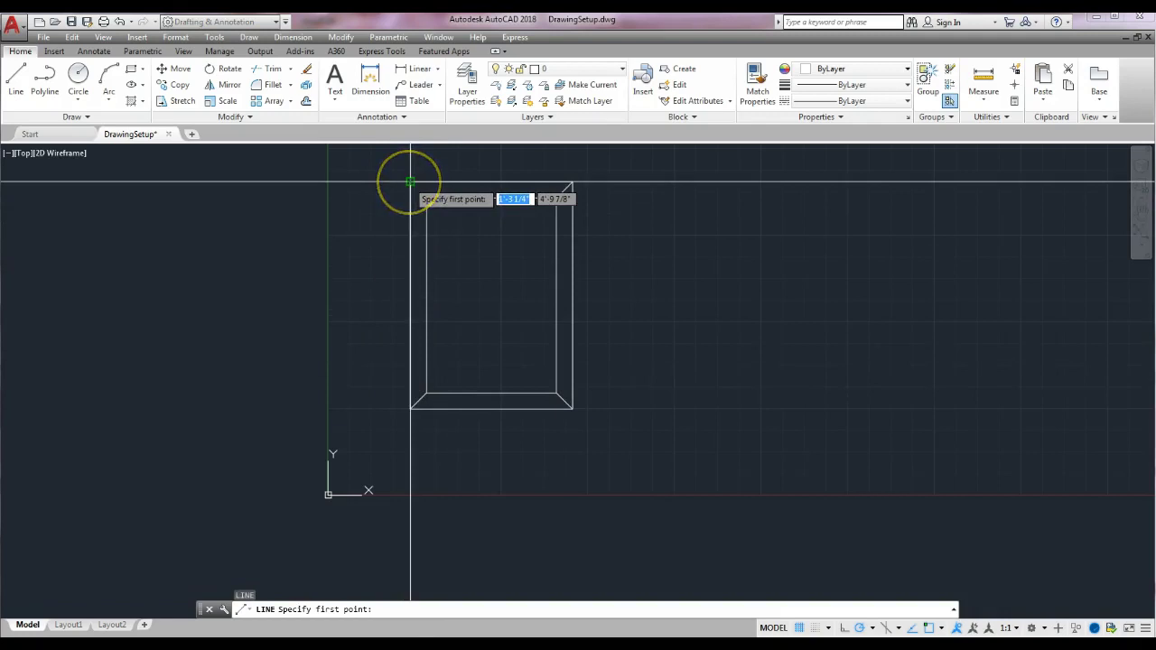
left_click(411, 184)
left_click(427, 195)
key("Return")
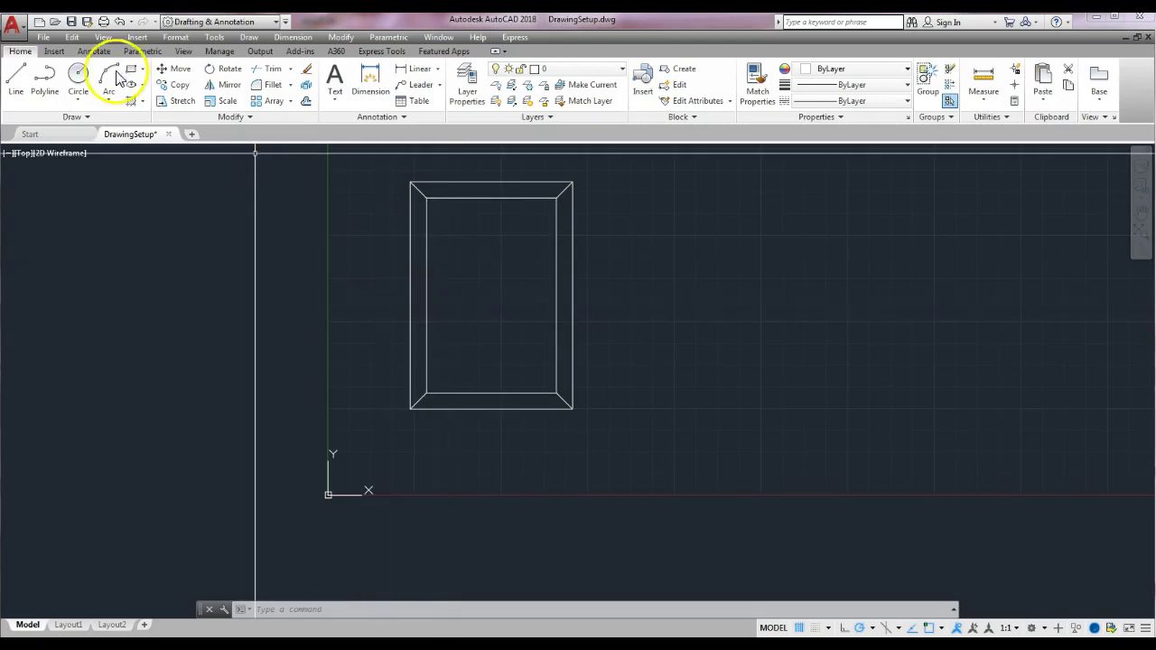
Draw two slanted glass lines inside the inner rectangle, about 1'-2 1/2" long at its upper left and about 1'-1" at its lower right
left_click(16, 82)
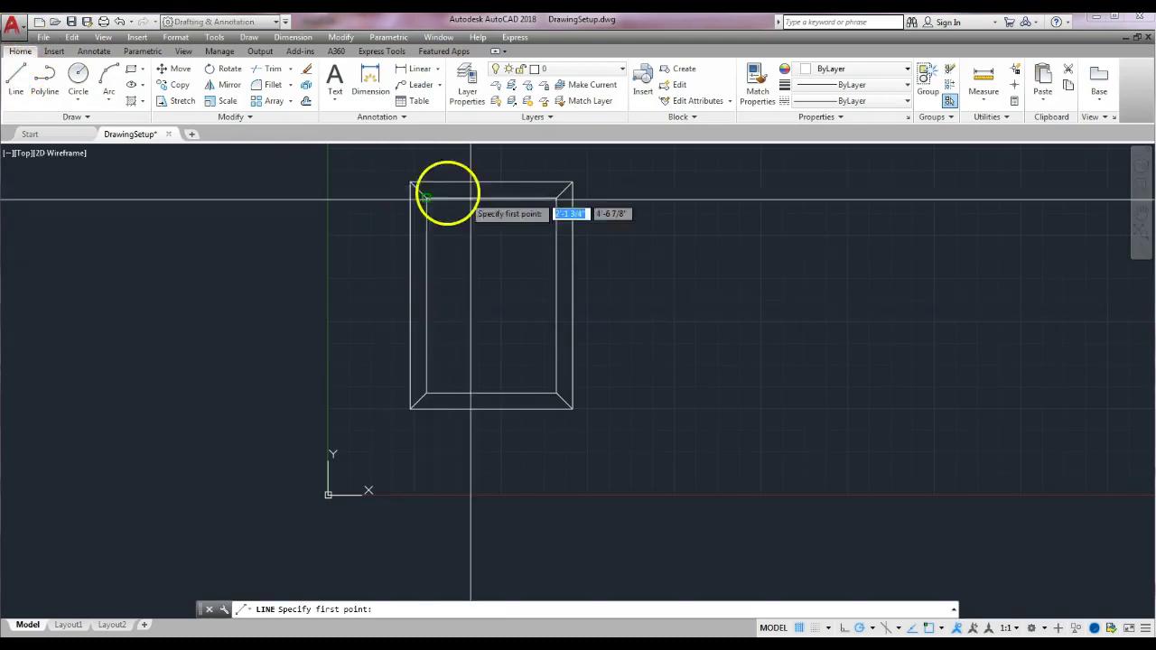
left_click(446, 272)
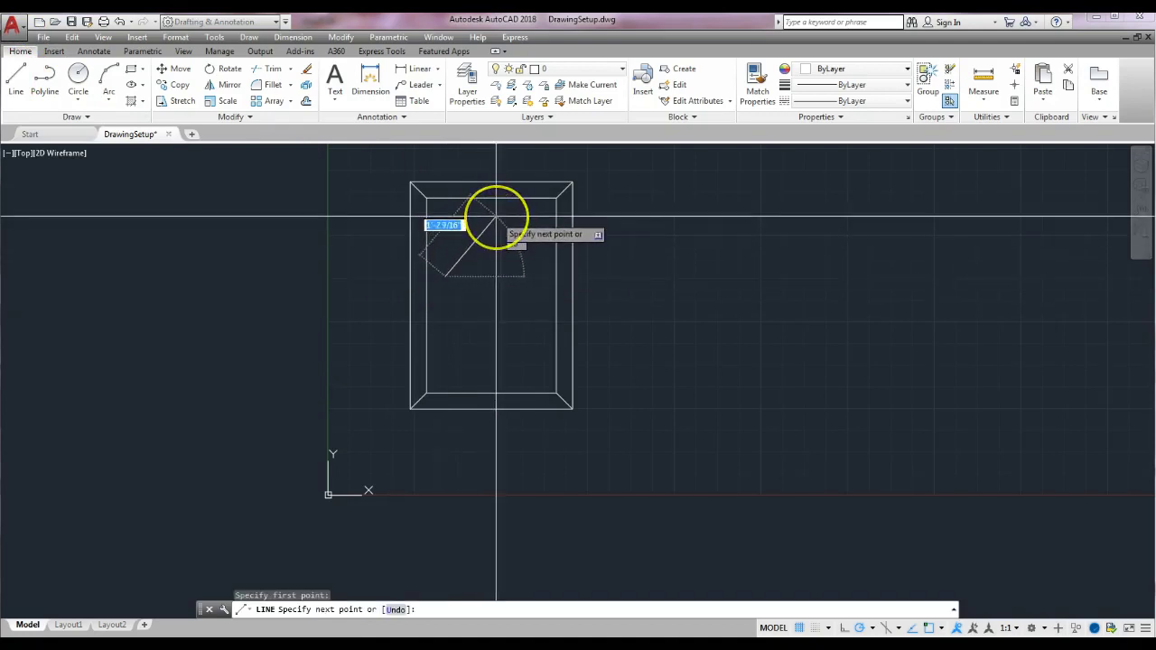
left_click(496, 216)
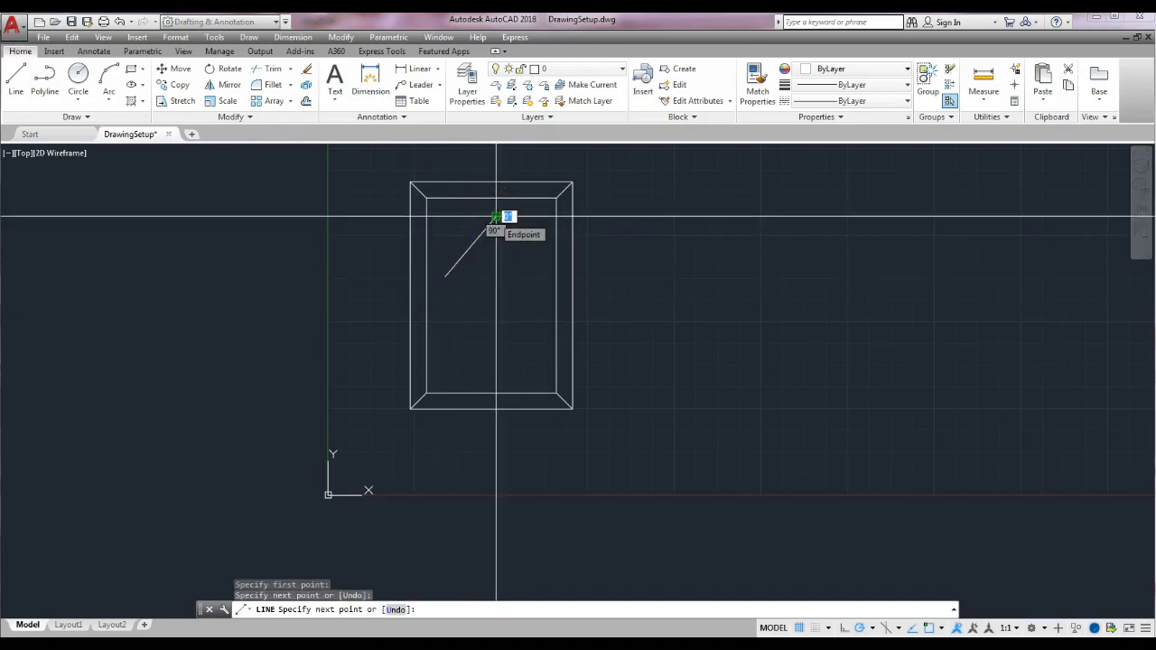
key("Return")
key("Return")
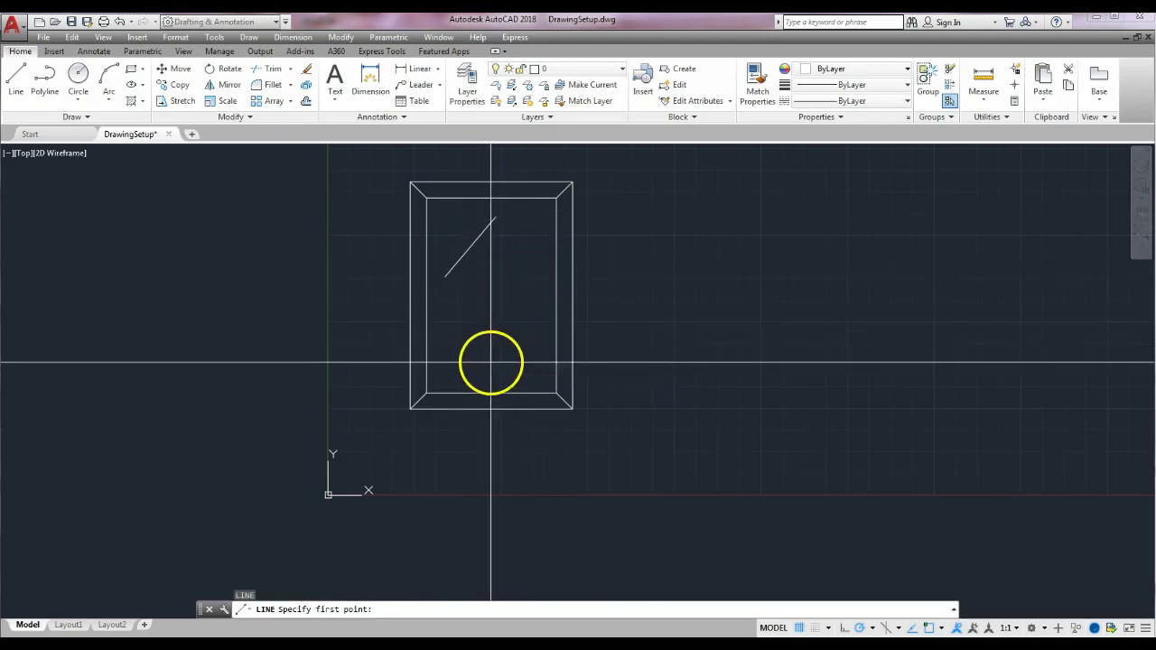
left_click(490, 361)
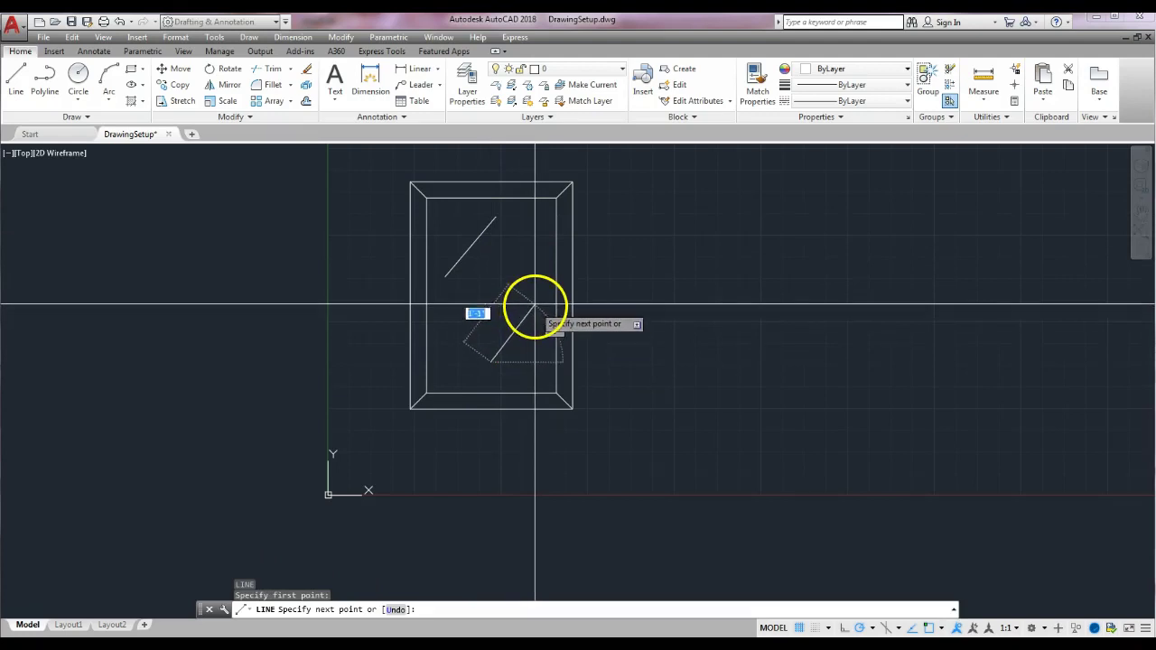
left_click(535, 307)
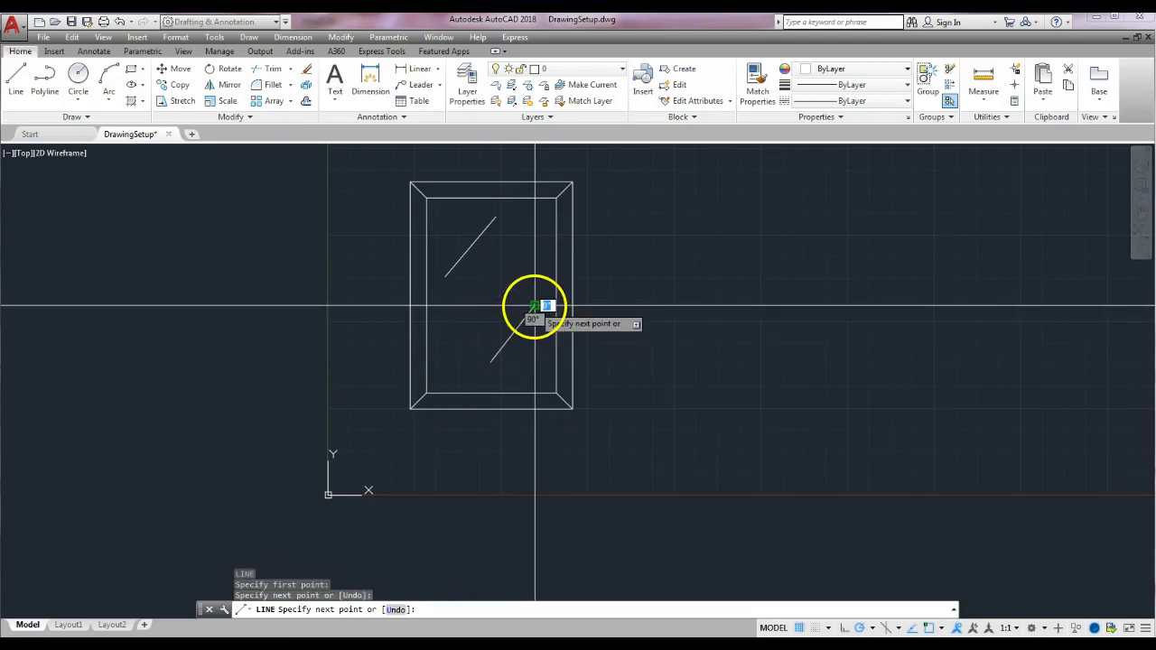
key("Return")
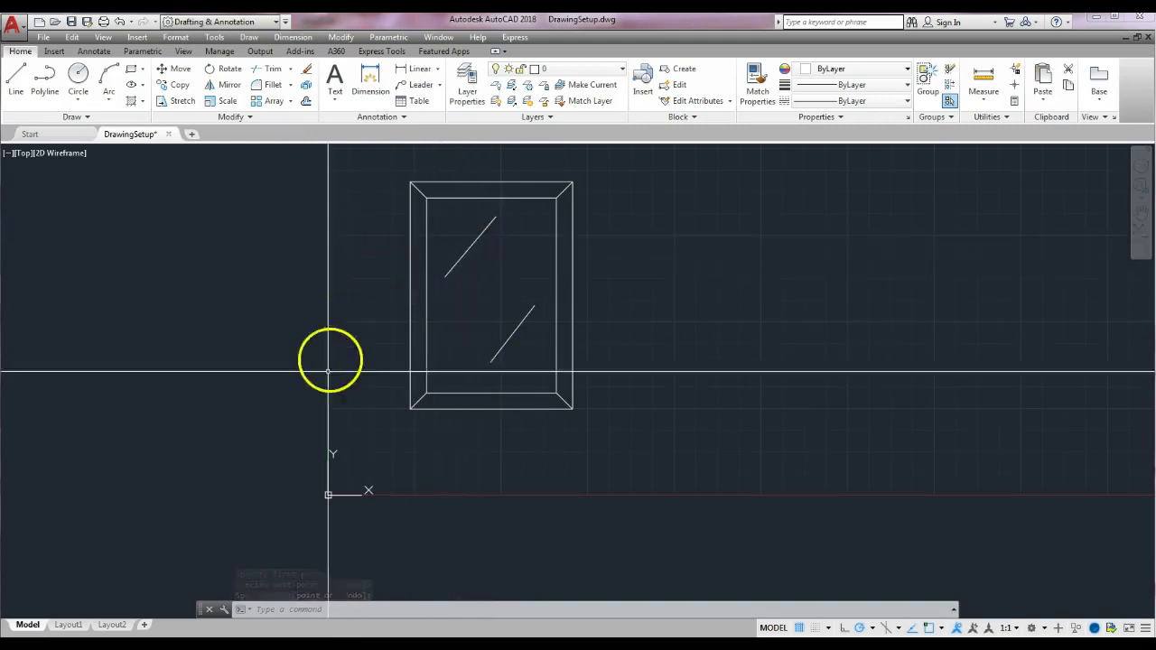
Offset the upper left glass line 1/2" to both sides to make three parallel lines
left_click(307, 102)
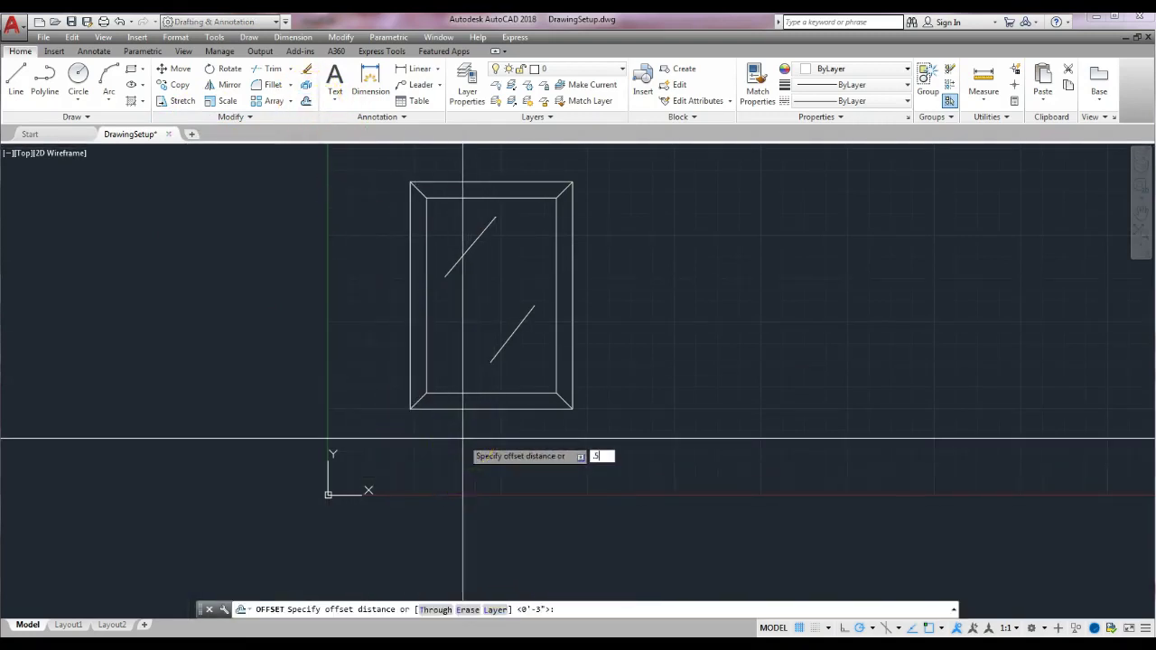
key("Return")
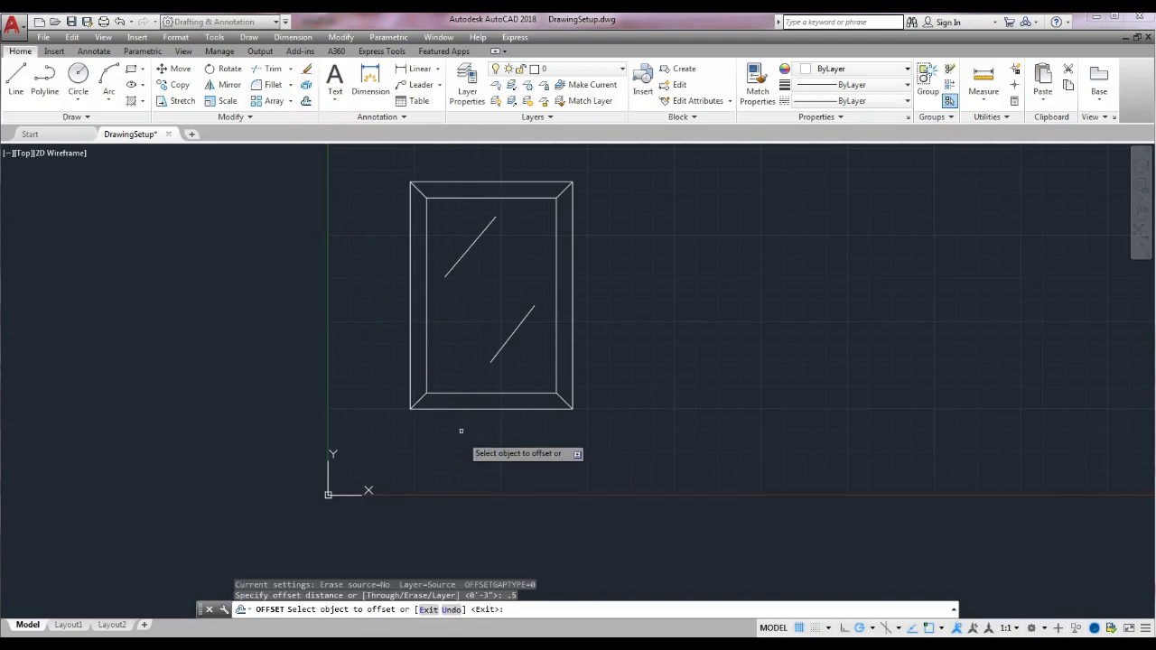
left_click(465, 251)
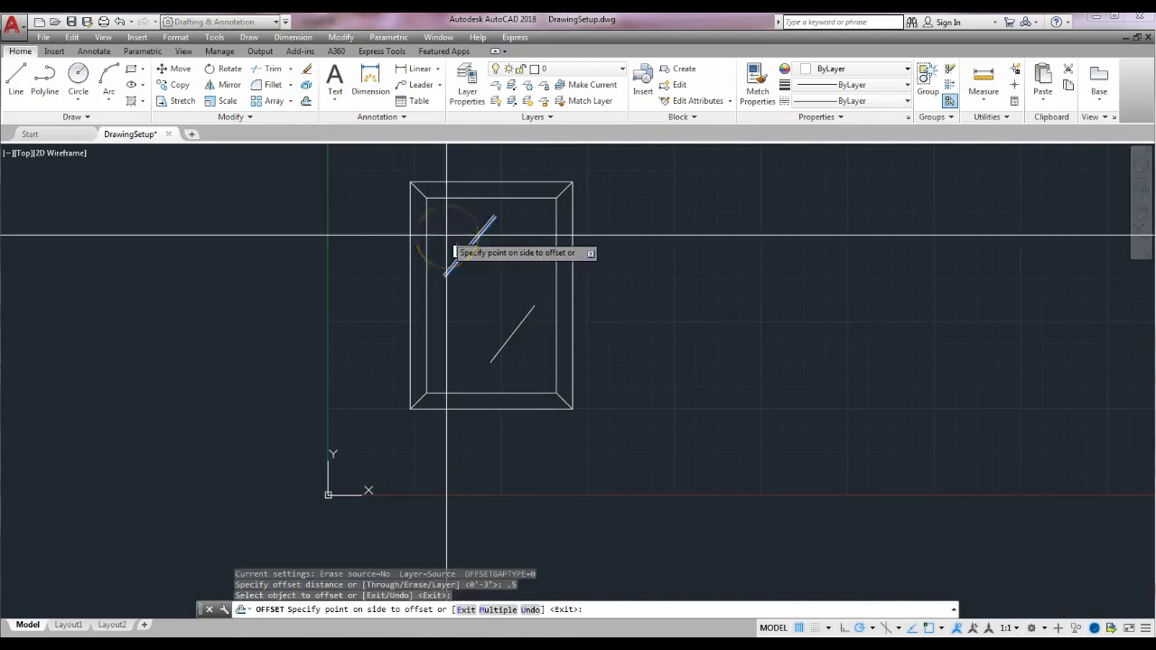
left_click(421, 202)
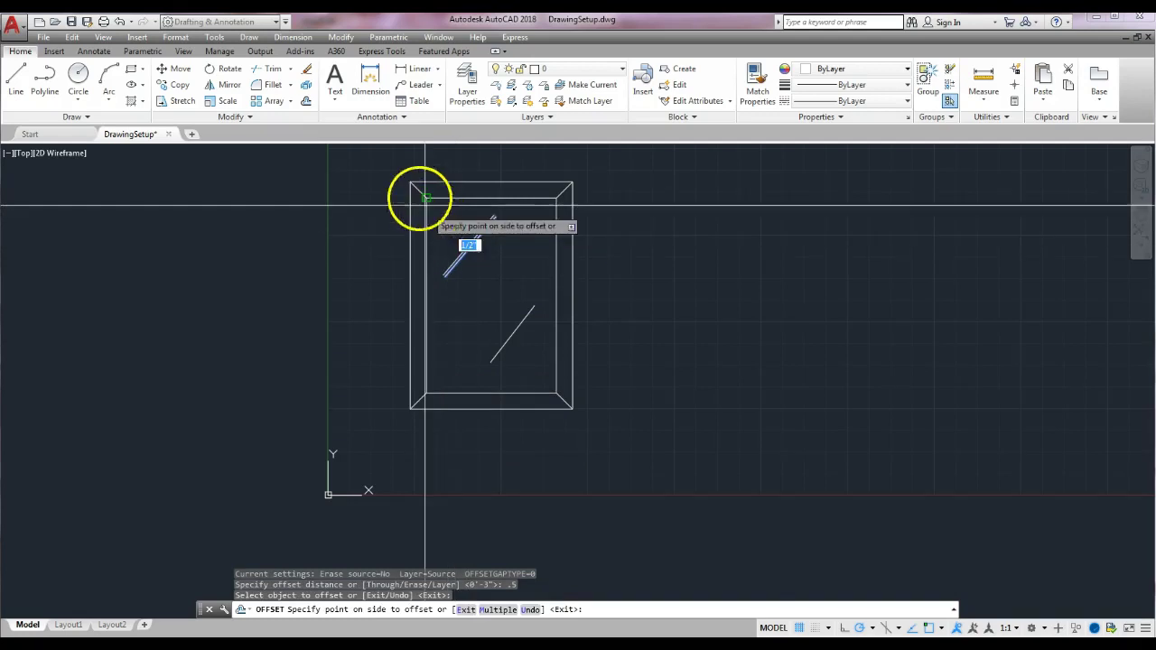
left_click(466, 250)
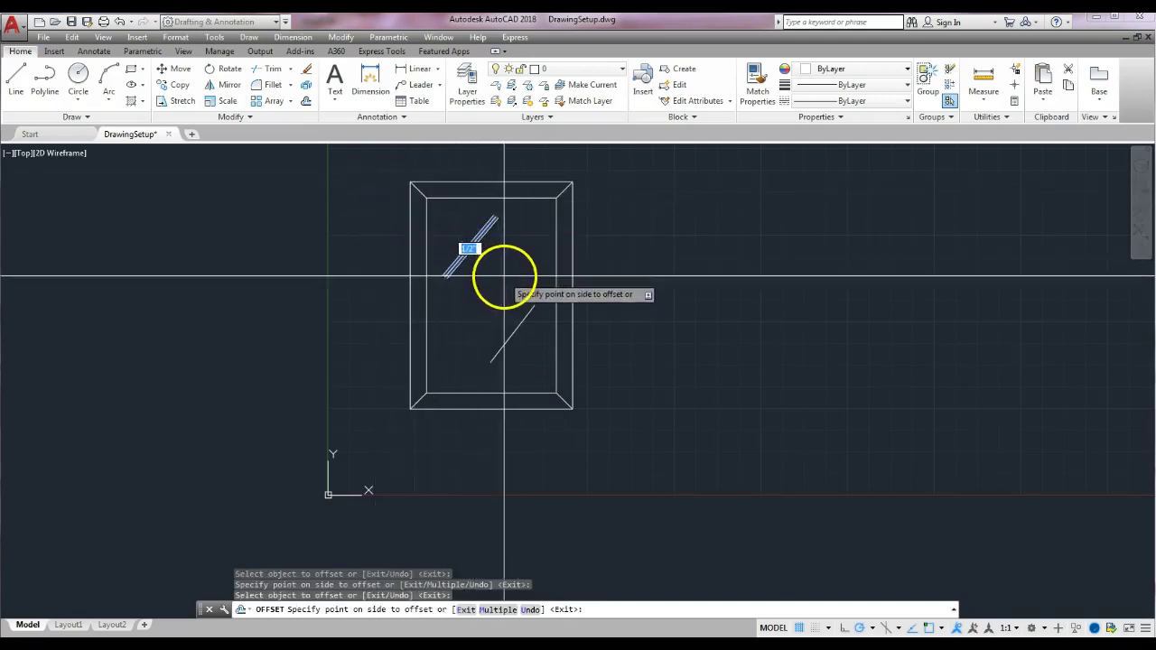
left_click(505, 277)
key("Return")
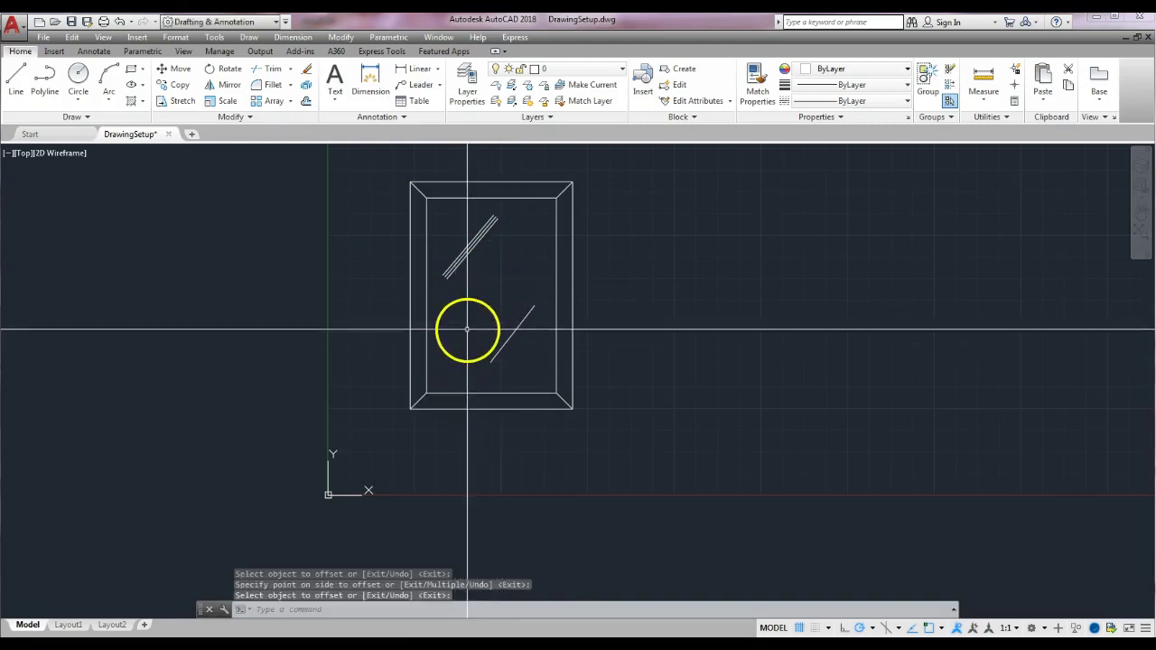
Offset the lower right glass line 1/2" to both sides and end the Offset command
key("Return")
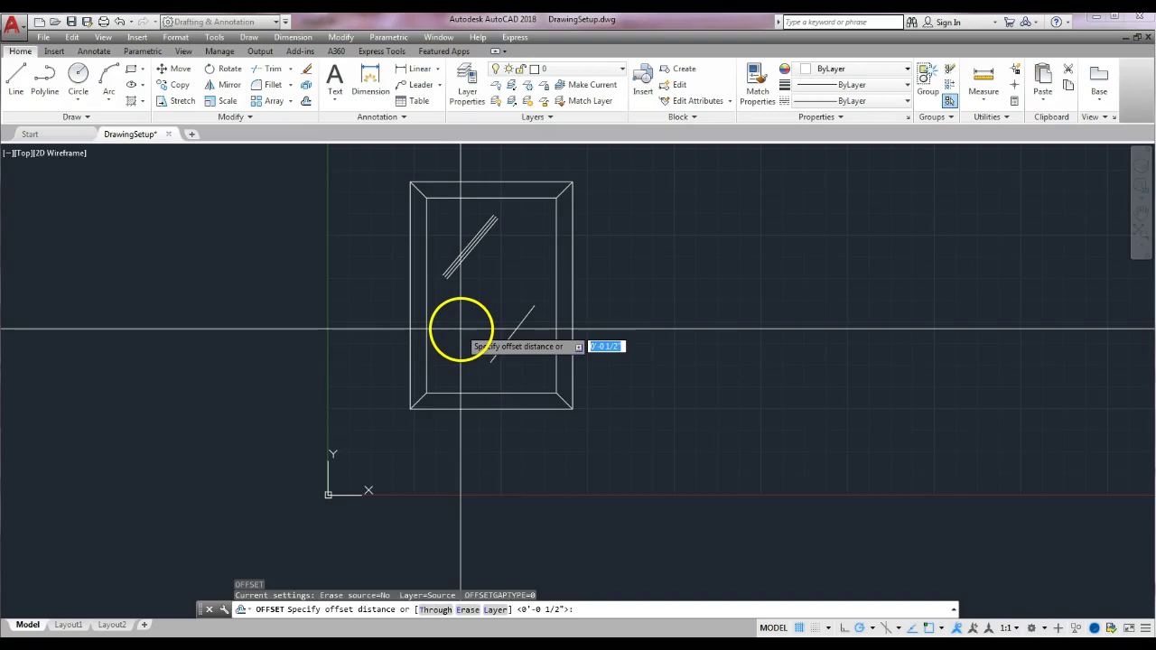
key("Return")
left_click(503, 344)
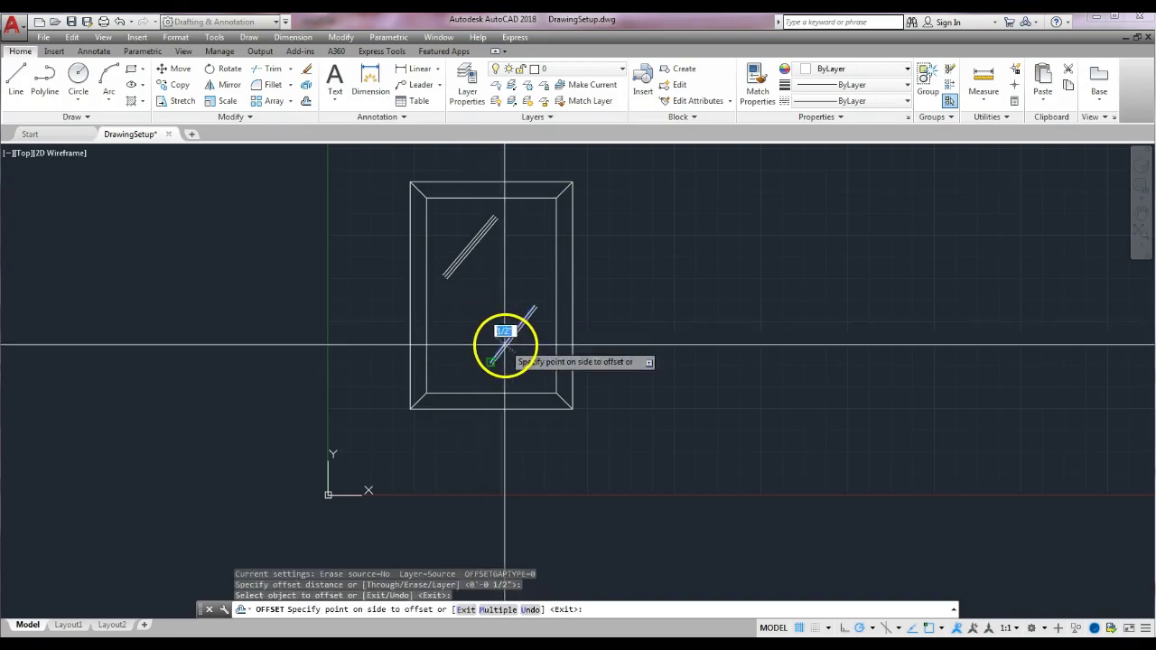
left_click(474, 295)
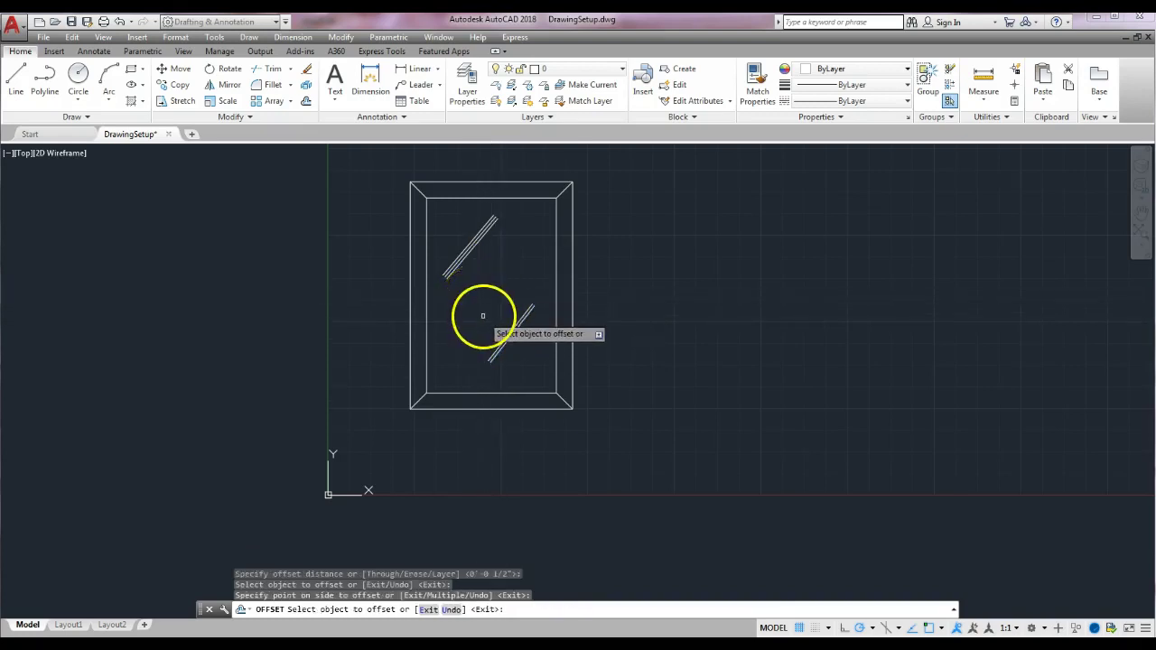
right_click(482, 315)
right_click(488, 316)
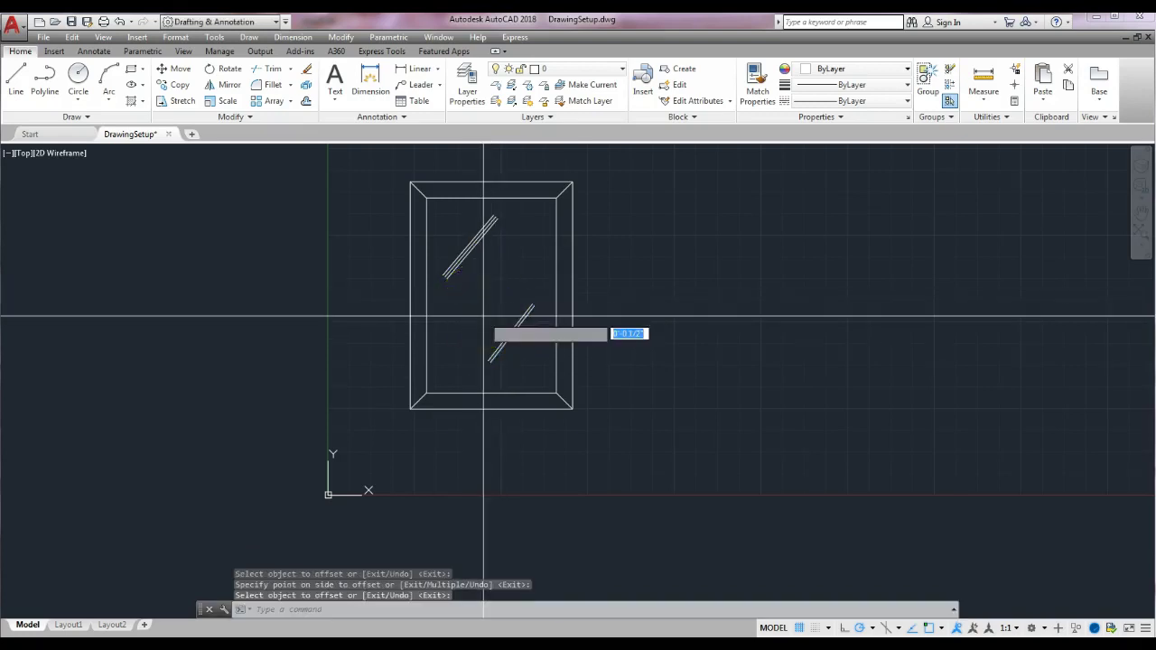
right_click(510, 336)
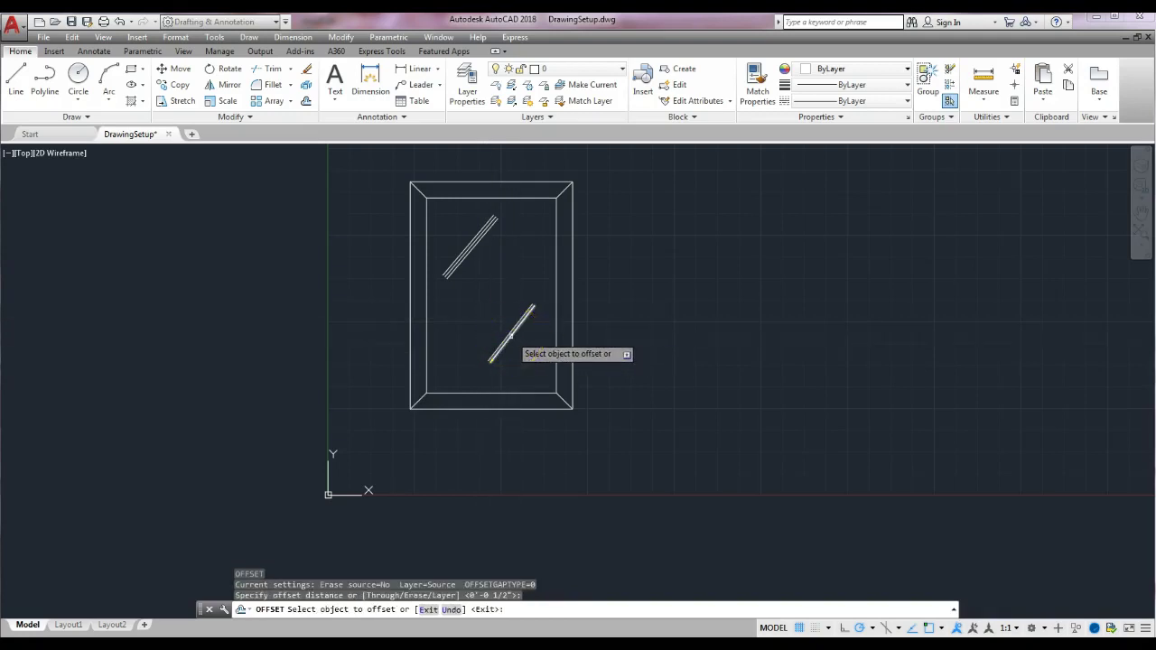
left_click(510, 336)
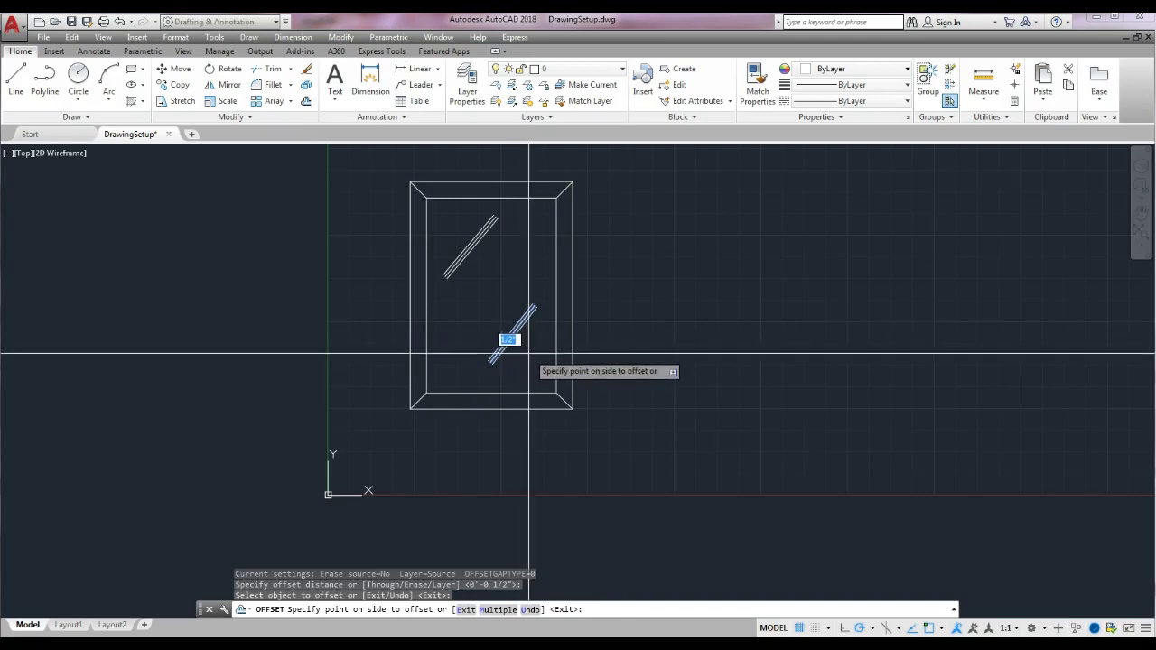
left_click(526, 368)
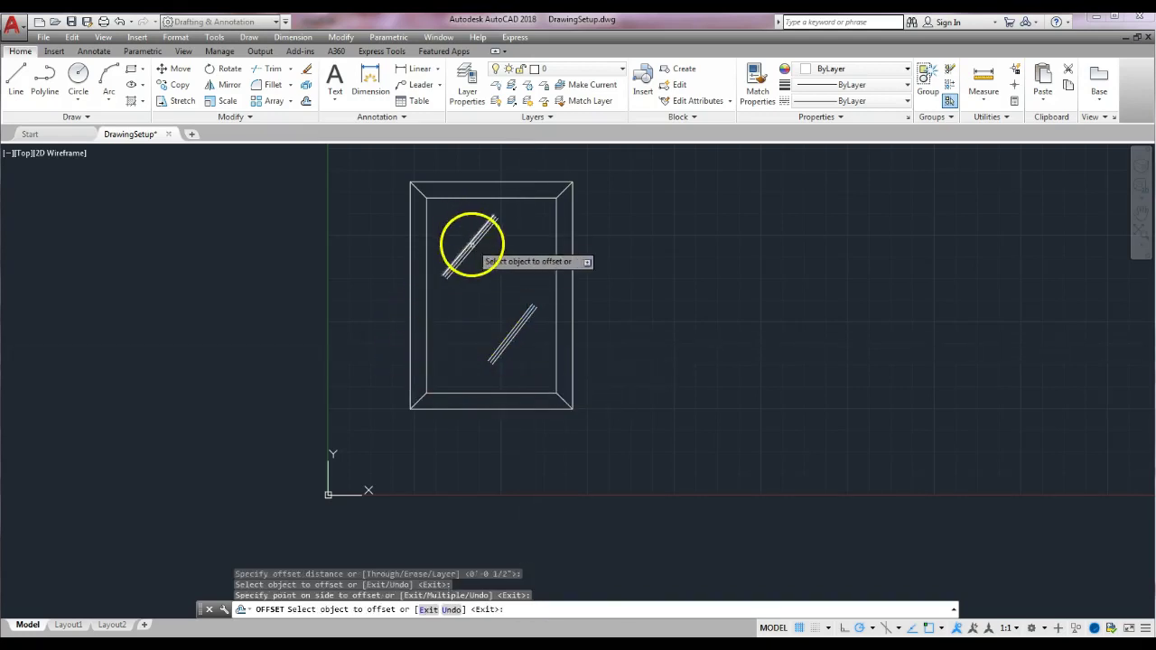
scroll(506, 334, "up", 6)
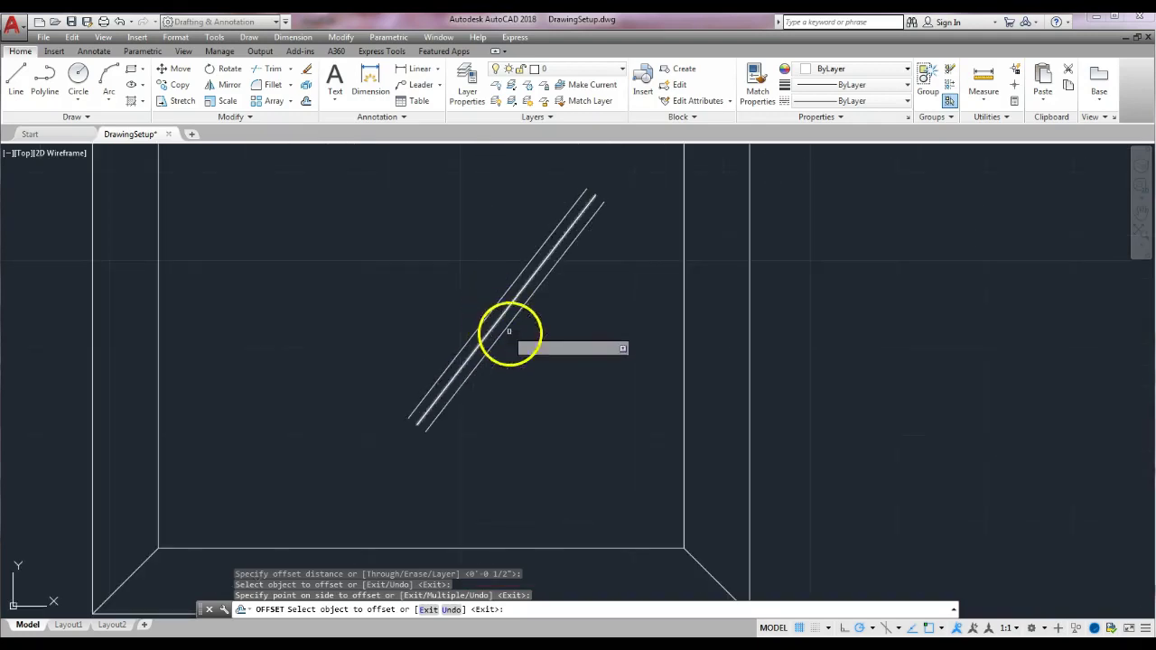
scroll(491, 317, "down", 6)
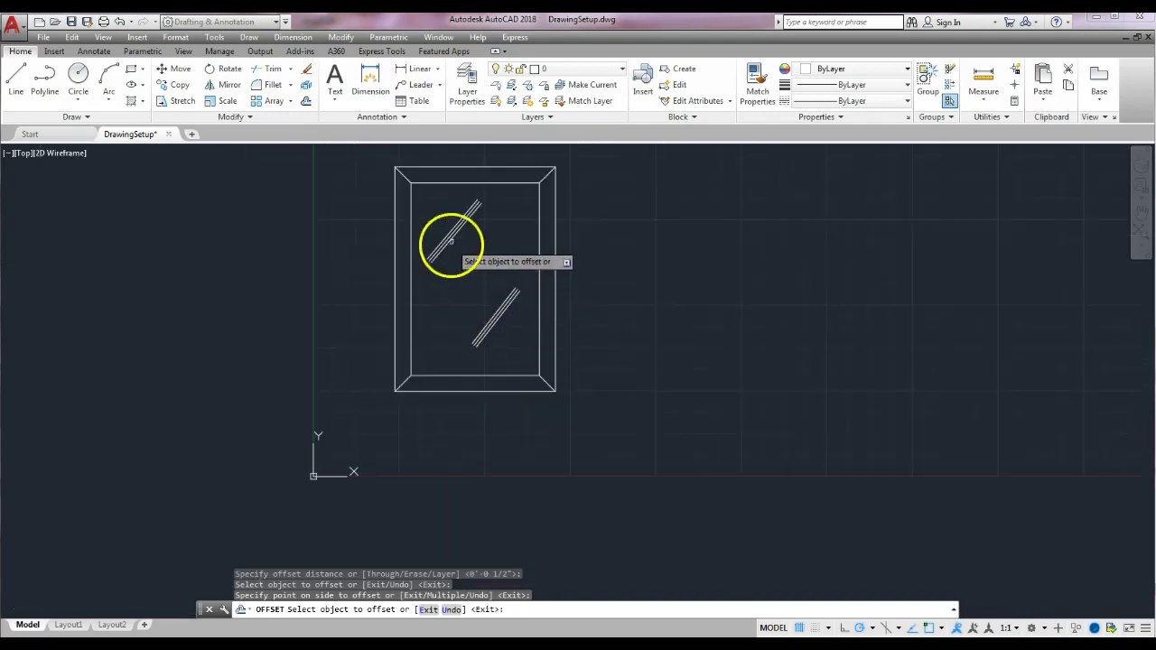
scroll(478, 202, "up", 5)
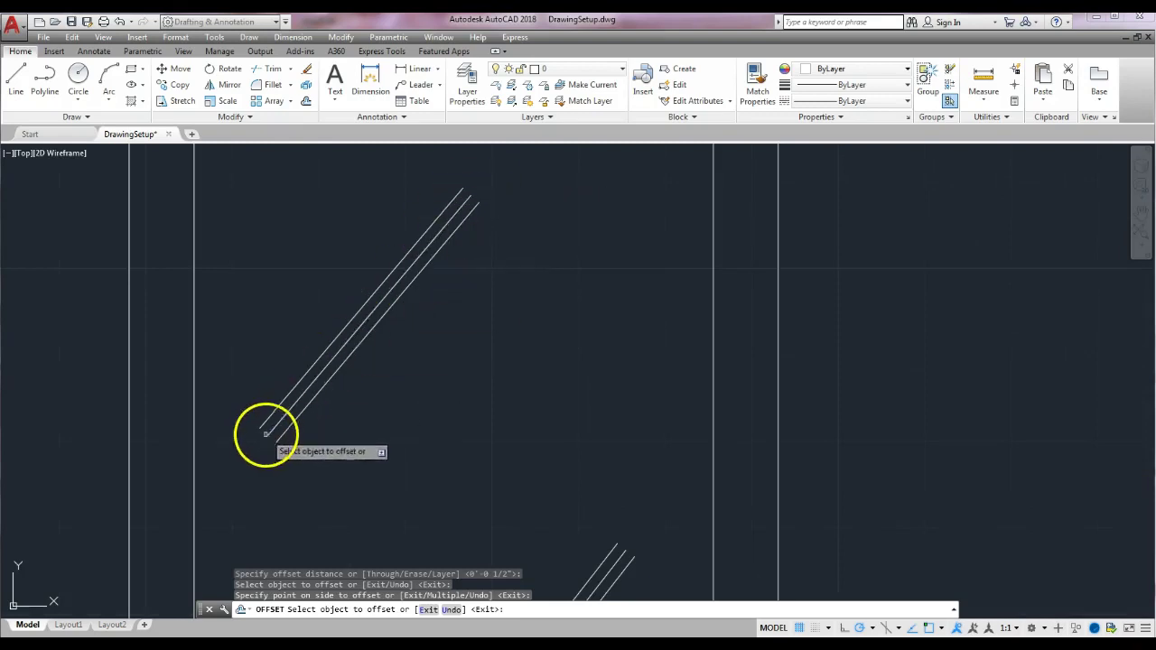
scroll(423, 331, "down", 4)
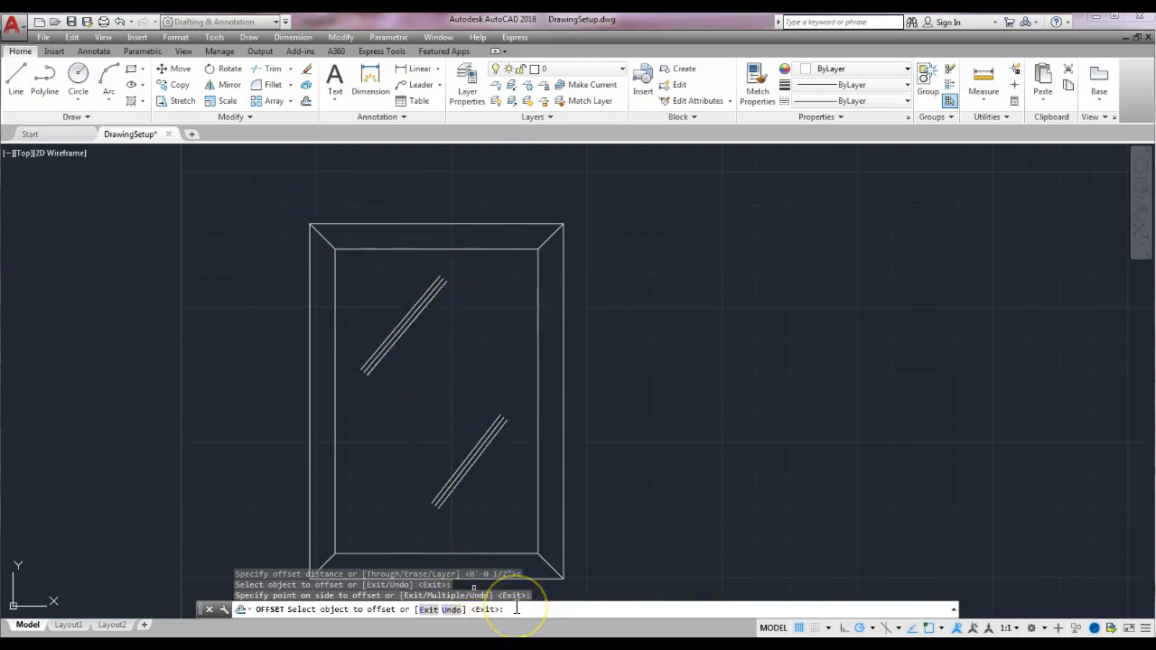
key("Escape")
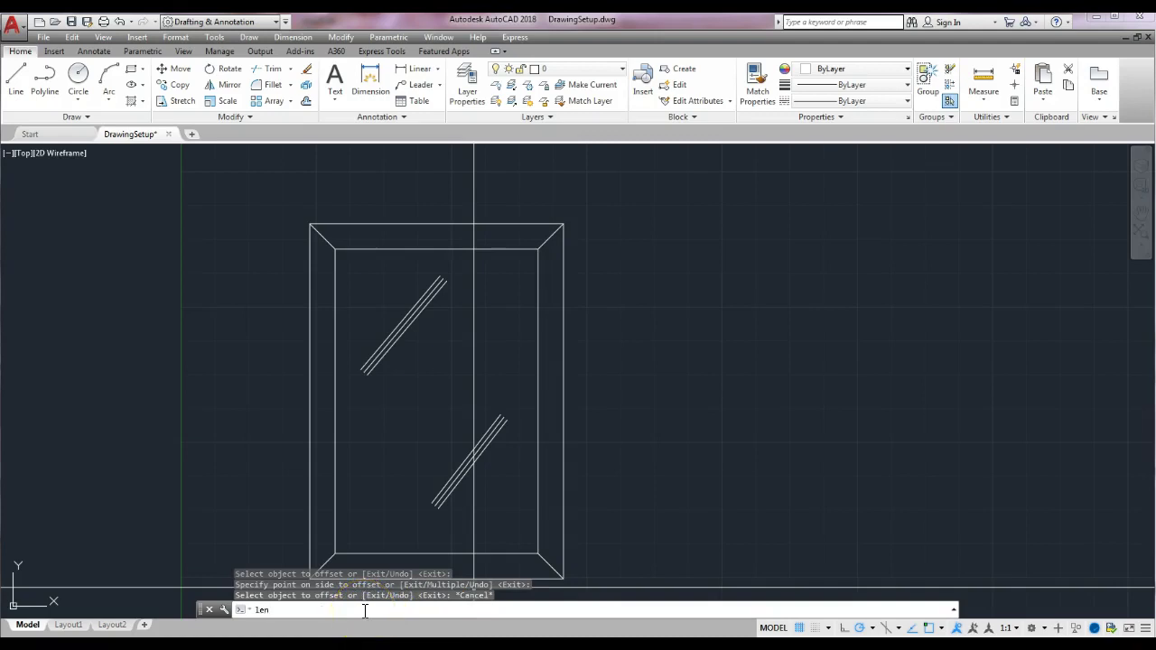
Dynamically lengthen the middle line of the lower right glass lines, about 1 13/16" at its upper end and about 2 1/16" at its lower end
key("Return")
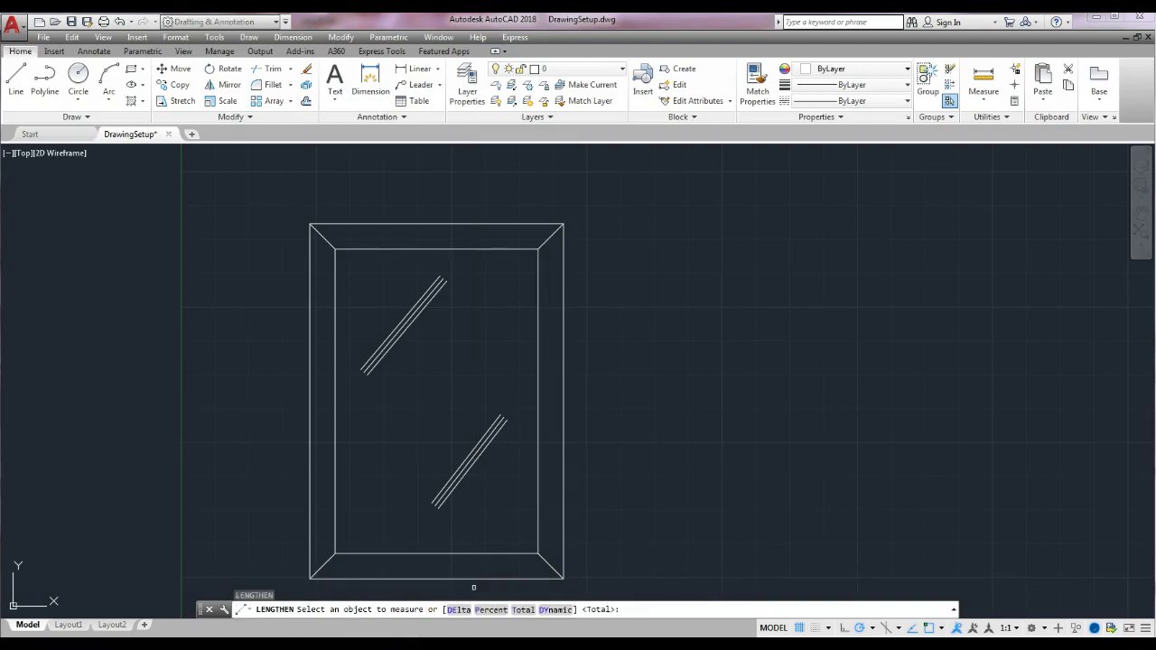
left_click(556, 611)
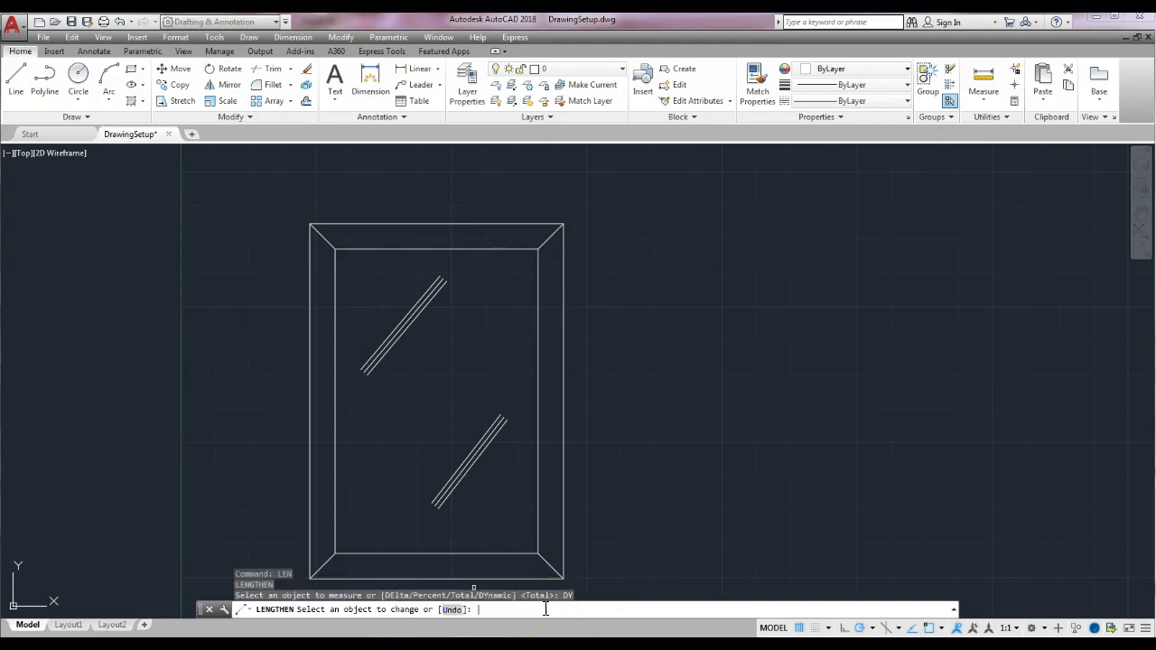
left_click(503, 421)
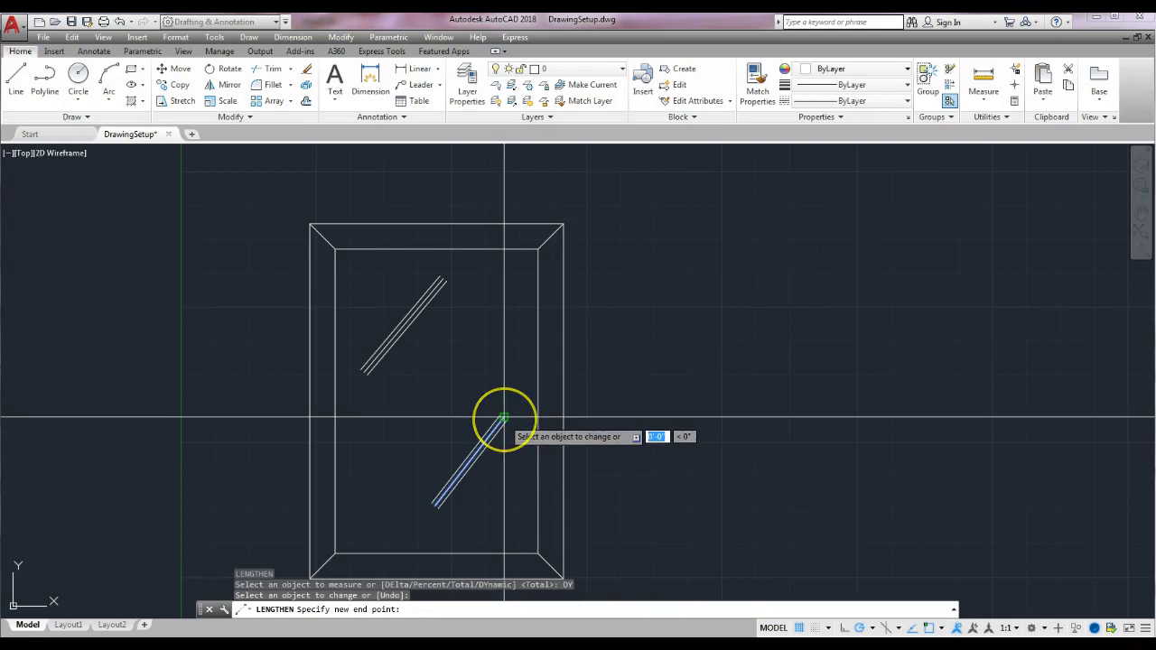
left_click(511, 414)
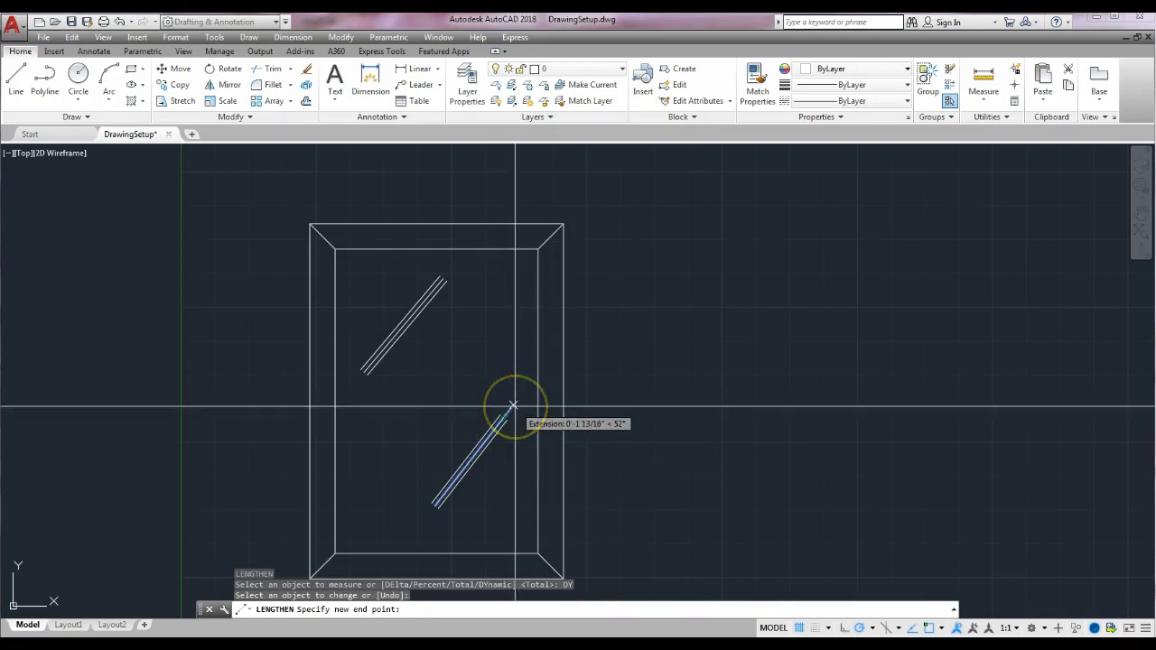
left_click(445, 521)
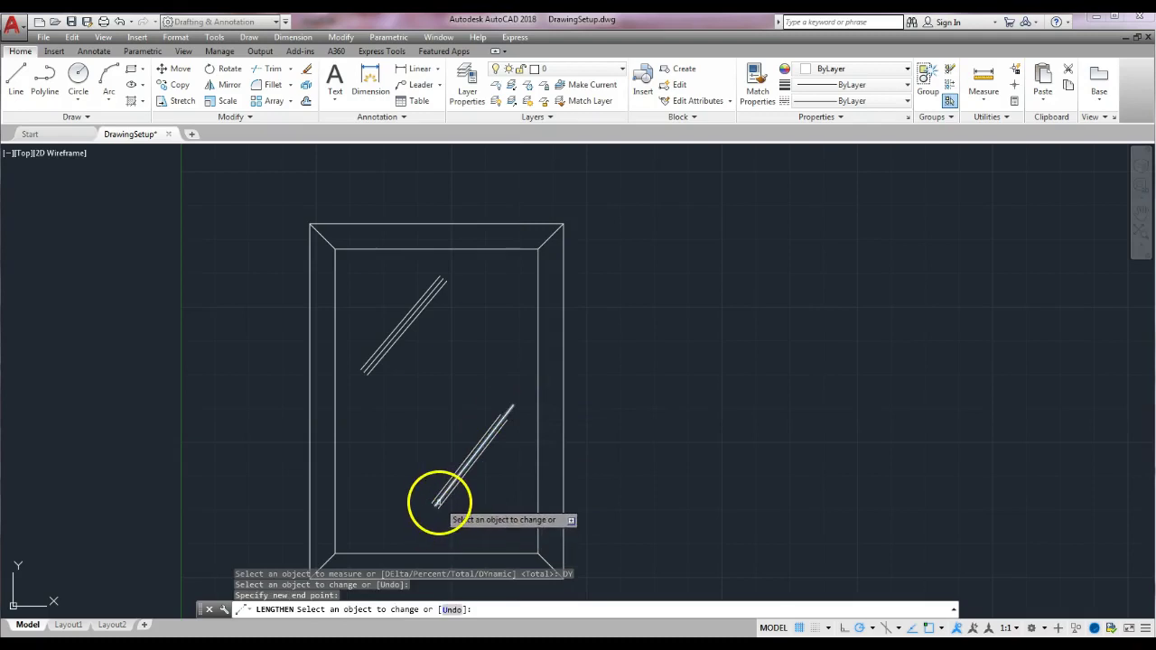
left_click(438, 503)
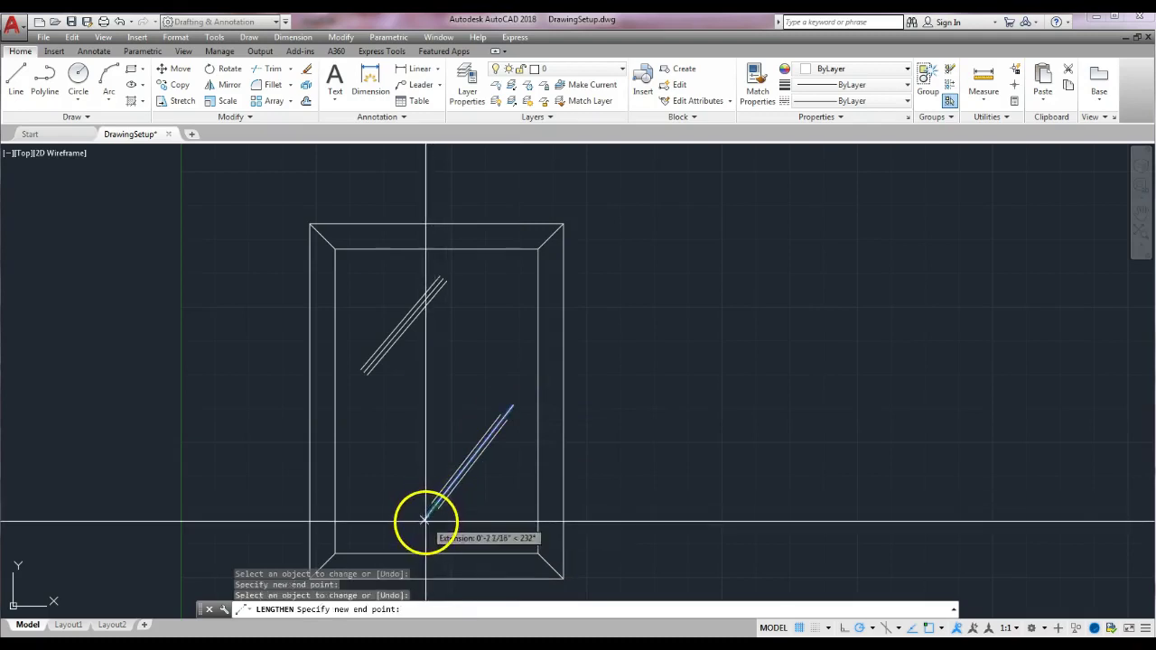
left_click(425, 521)
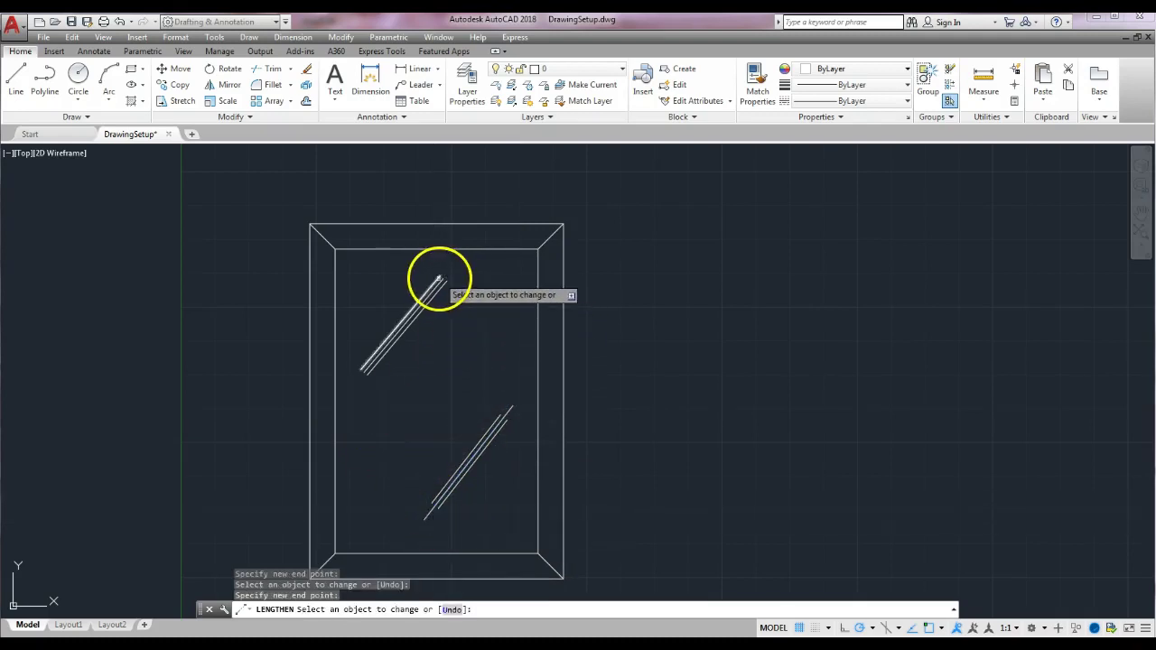
Dynamically lengthen the middle line of the upper left glass lines at both ends, about 1 5/8" at its upper end
left_click(442, 281)
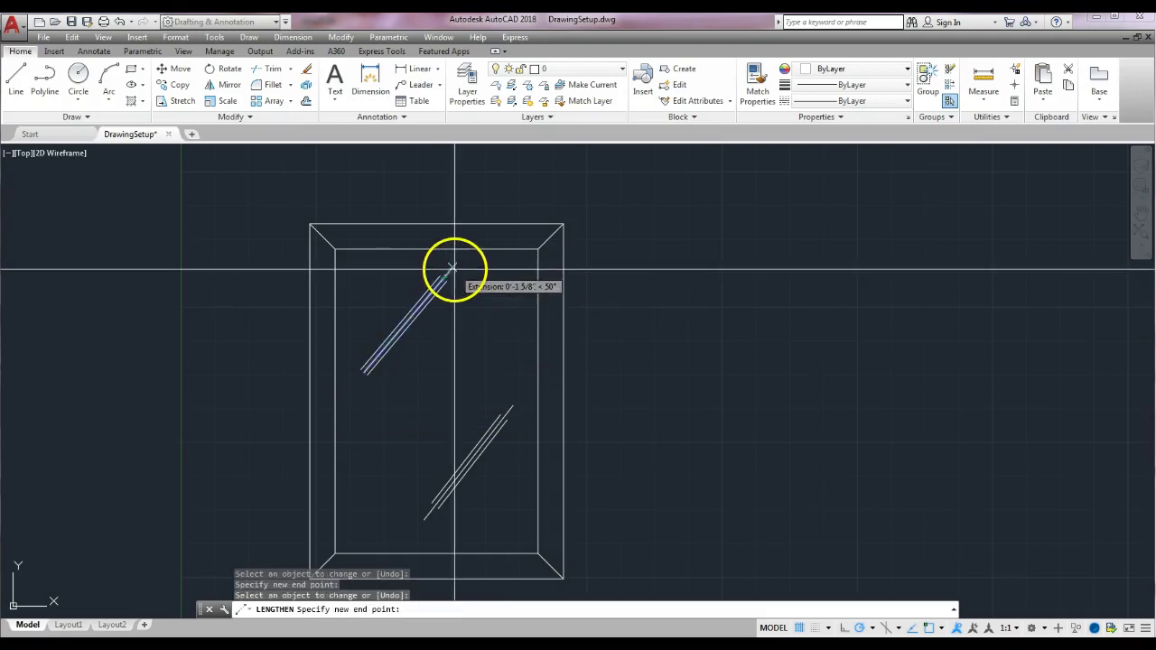
left_click(452, 268)
left_click(369, 365)
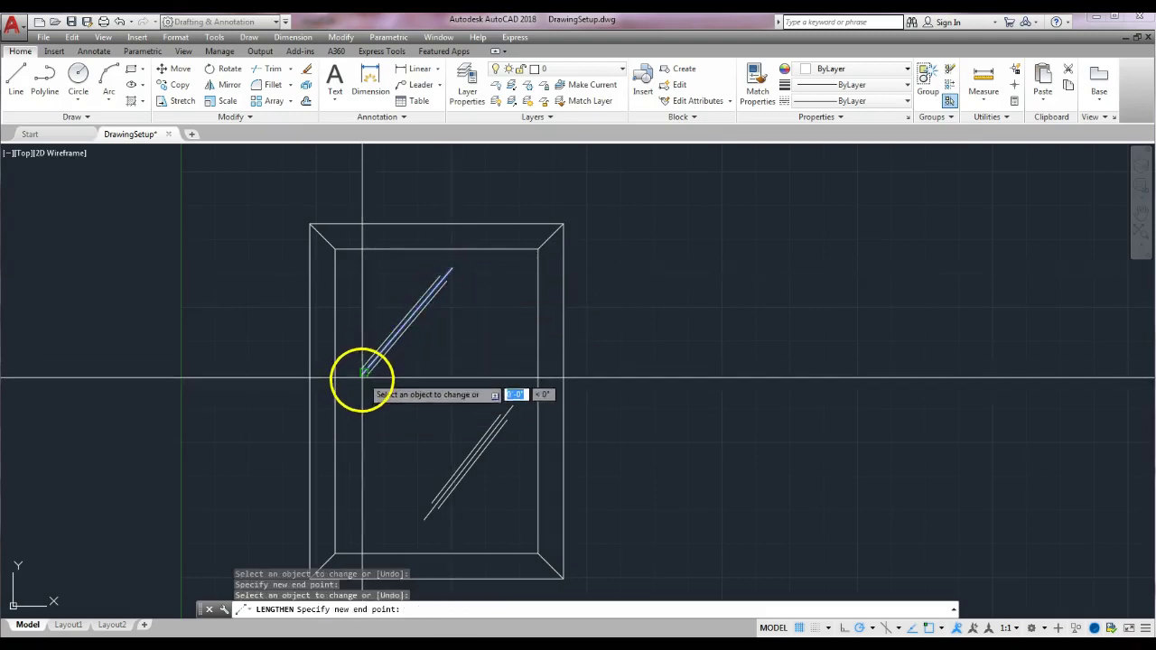
left_click(354, 386)
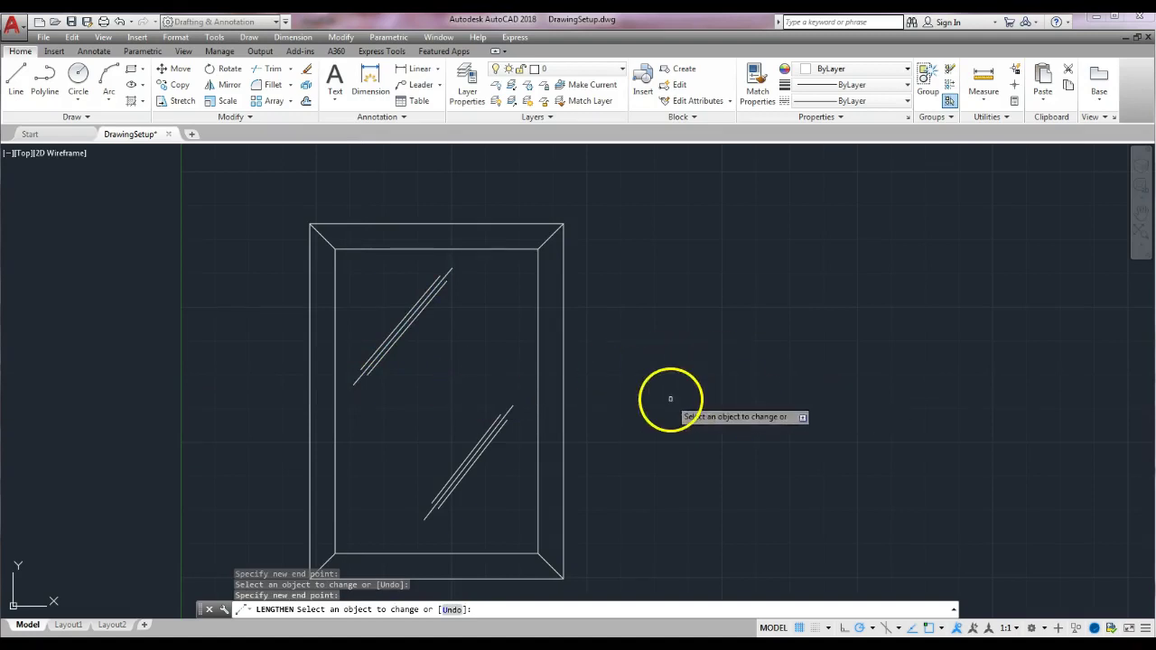
scroll(668, 400, "down", 2)
left_click(588, 438)
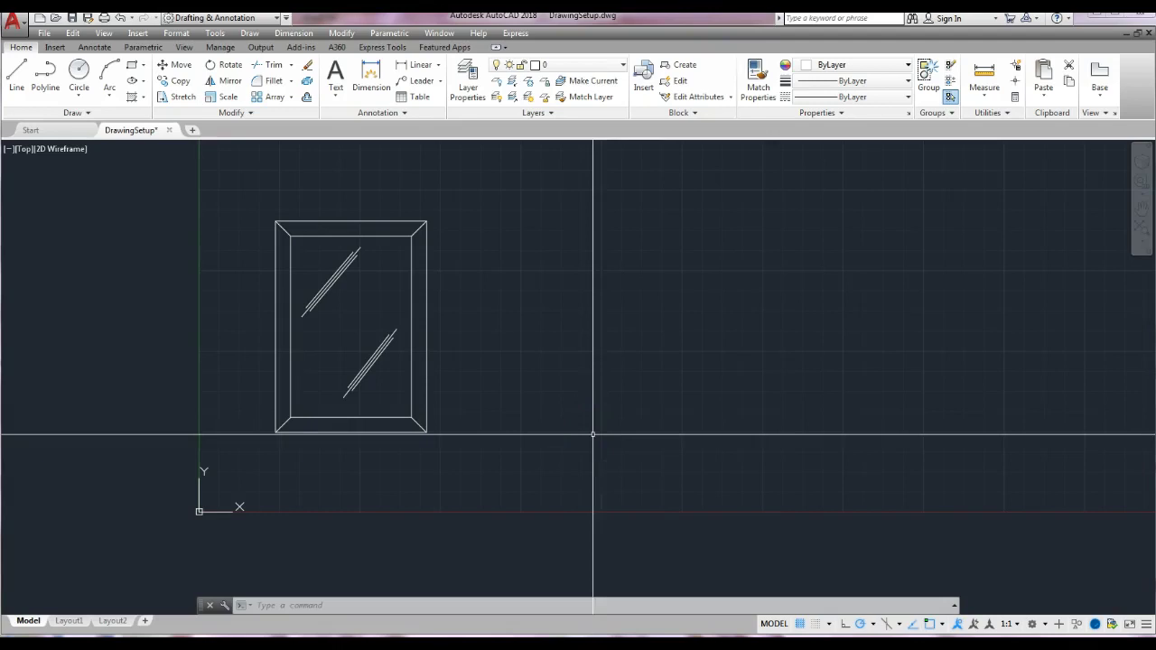
left_click(598, 413)
left_click(543, 421)
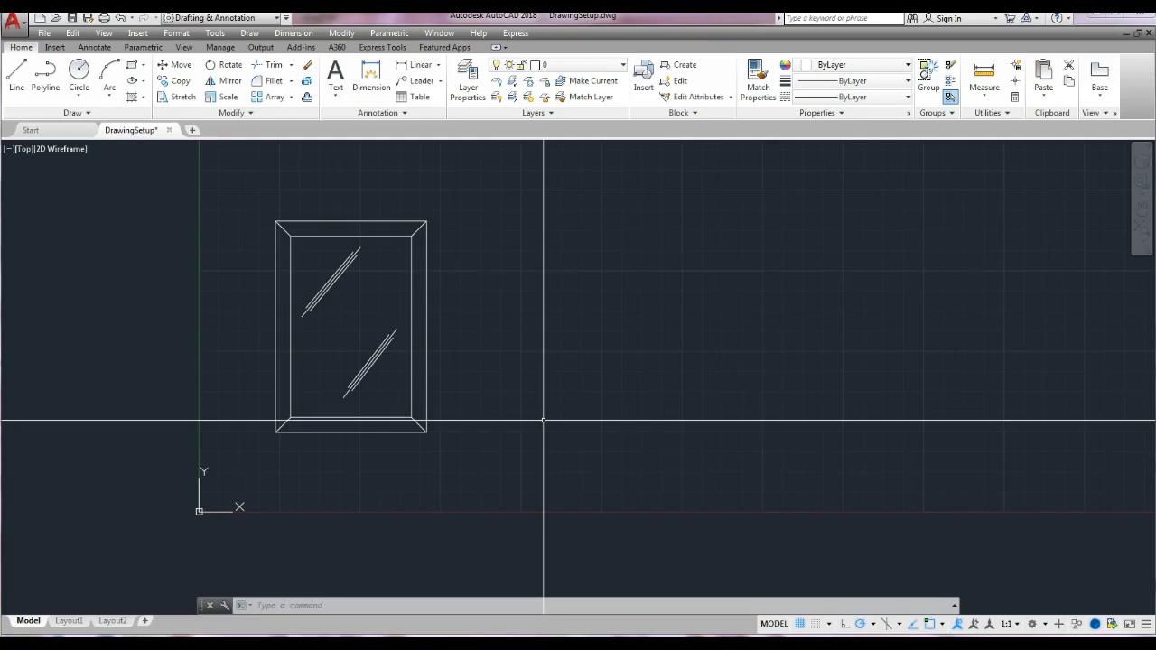
Draw a 1'6" by 1'6" rectangle to the right of the window, level with the window's bottom edge
left_click(133, 67)
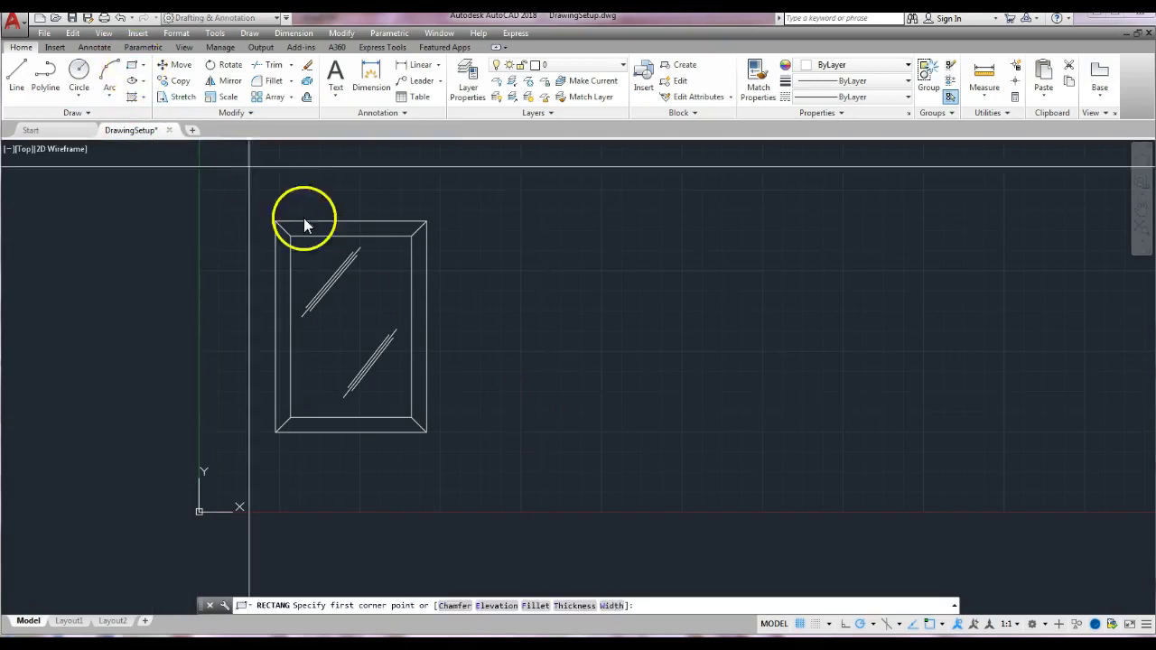
left_click(520, 431)
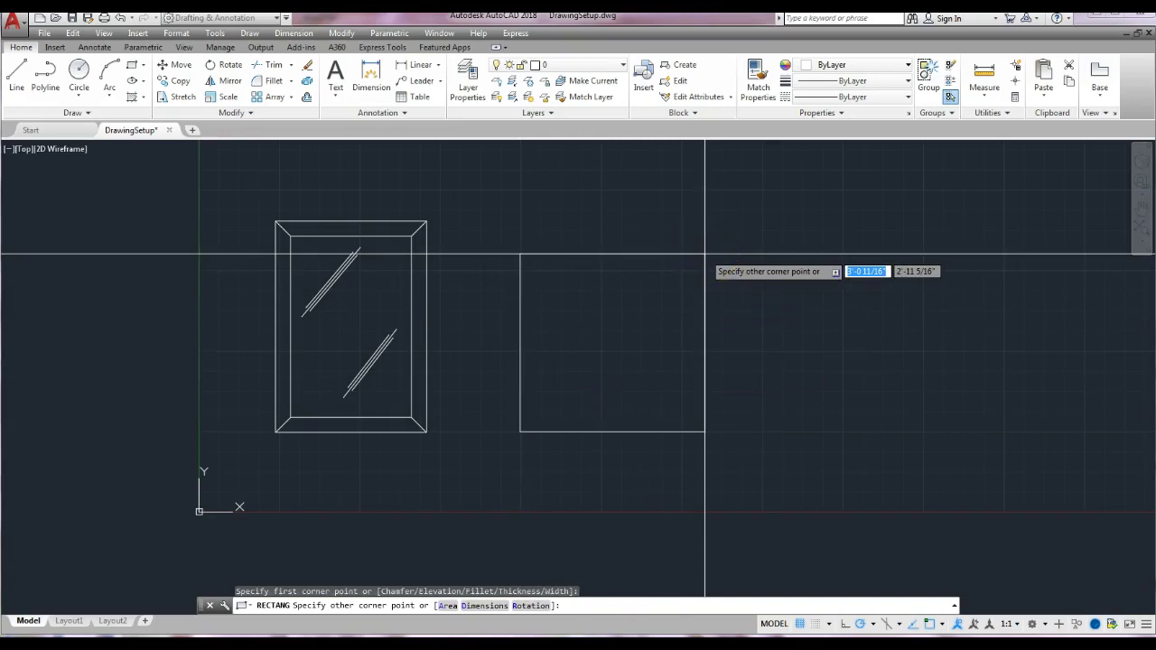
type("1'6")
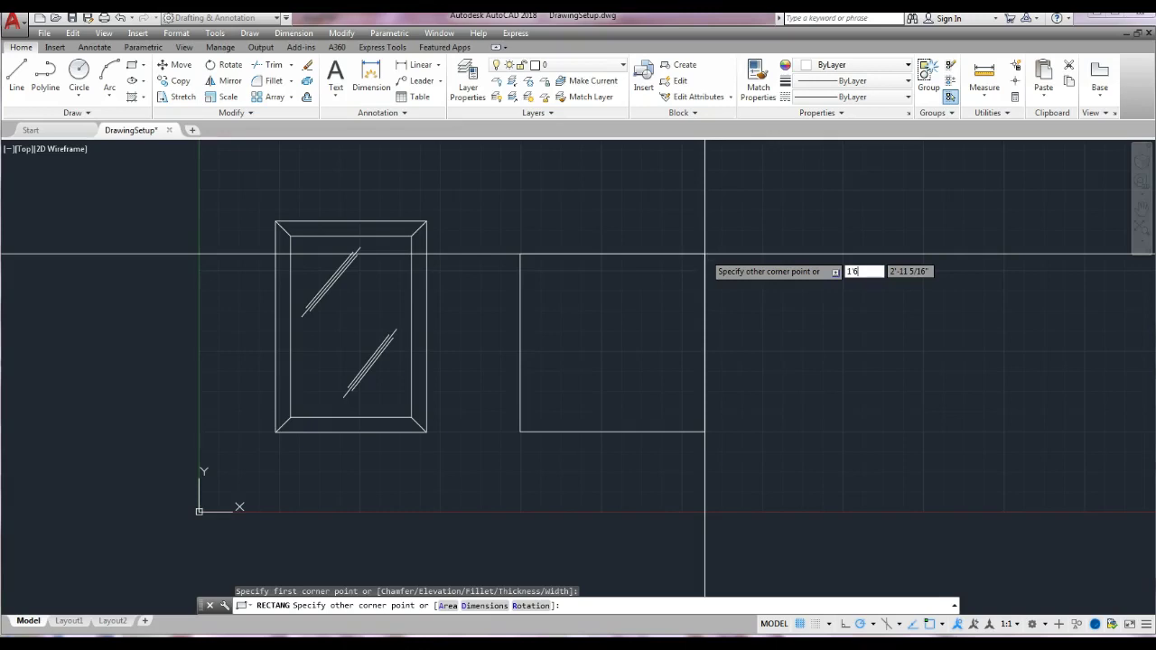
key("Tab")
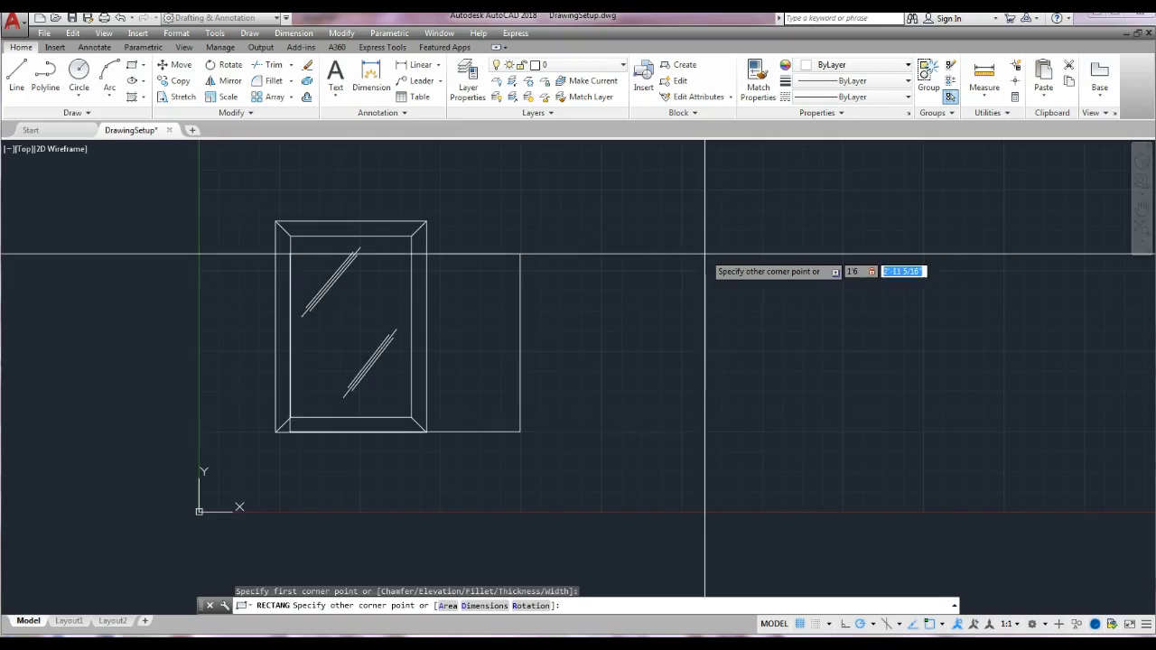
type("1'6")
key("Return")
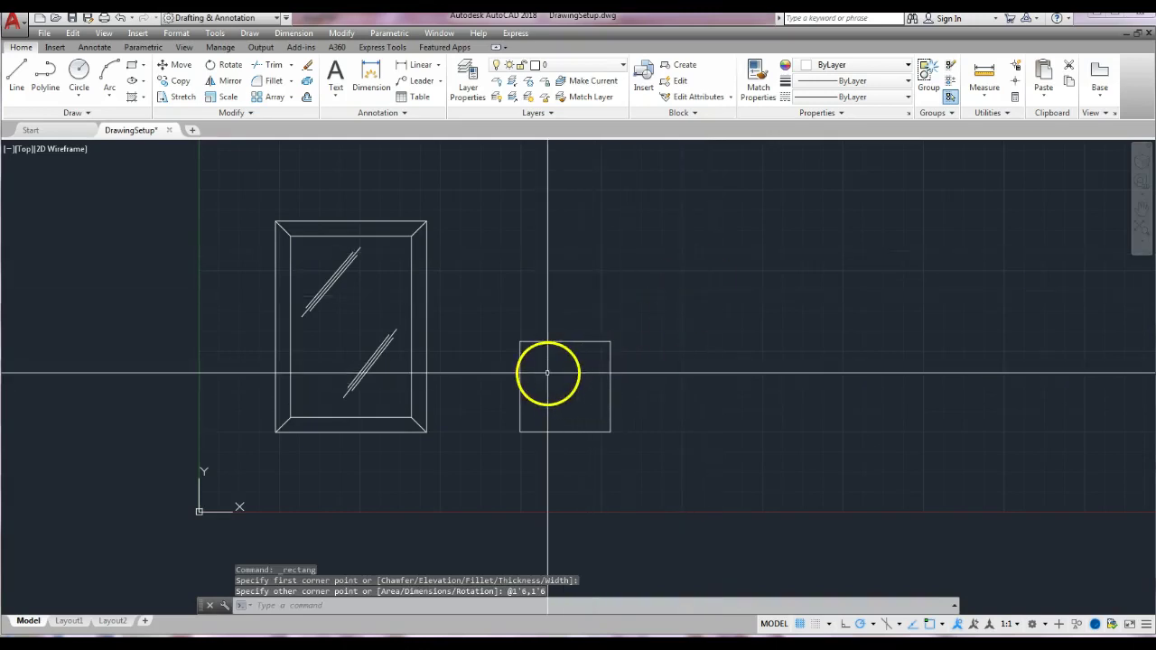
Explode the square to the right of the window into separate lines
scroll(548, 373, "up", 2)
mouse_move(560, 392)
middle_mouse_down()
mouse_move(638, 277)
mouse_move(631, 290)
middle_mouse_up()
scroll(641, 277, "up", 2)
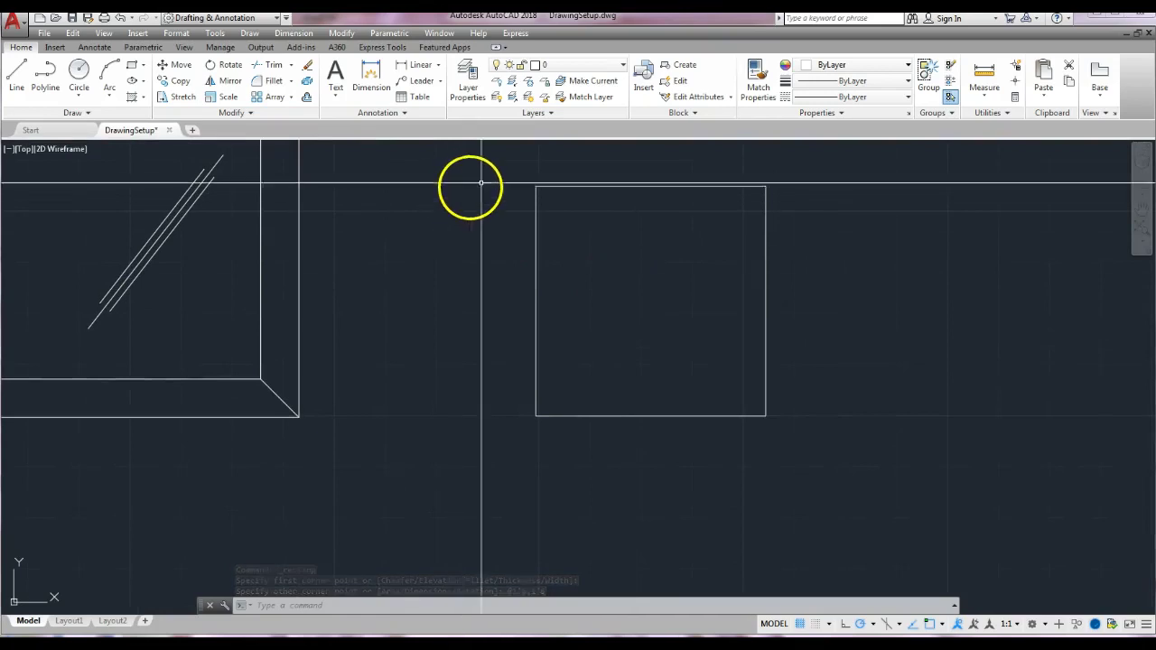
left_click(590, 186)
left_click(444, 269)
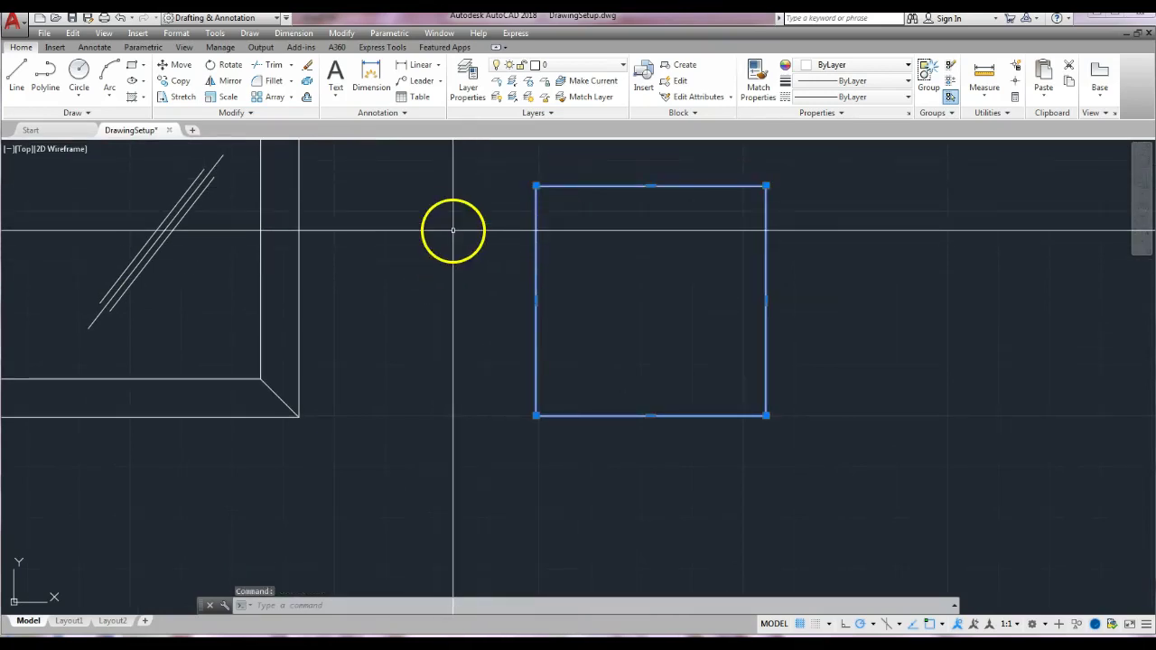
key("Escape")
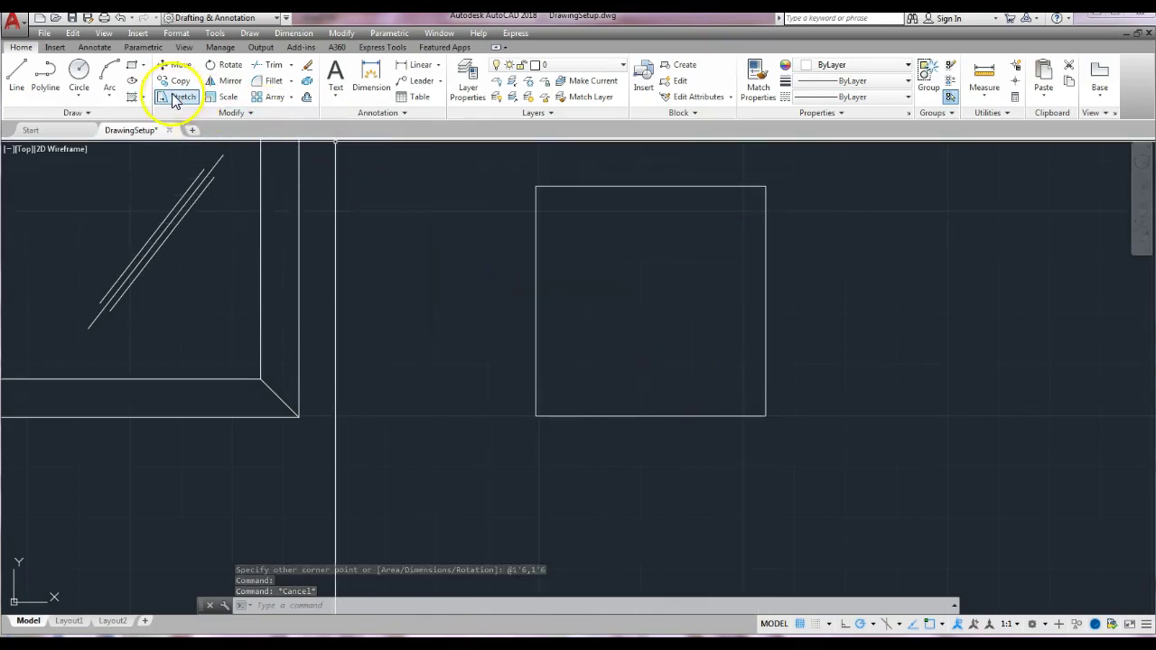
left_click(308, 82)
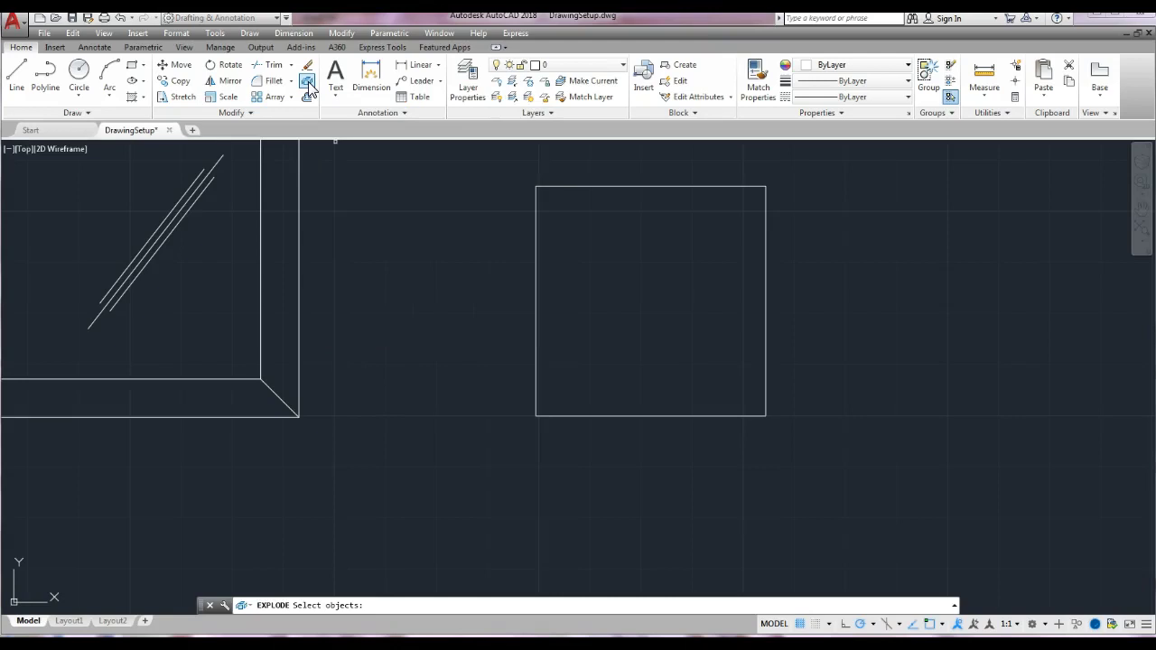
left_click(570, 187)
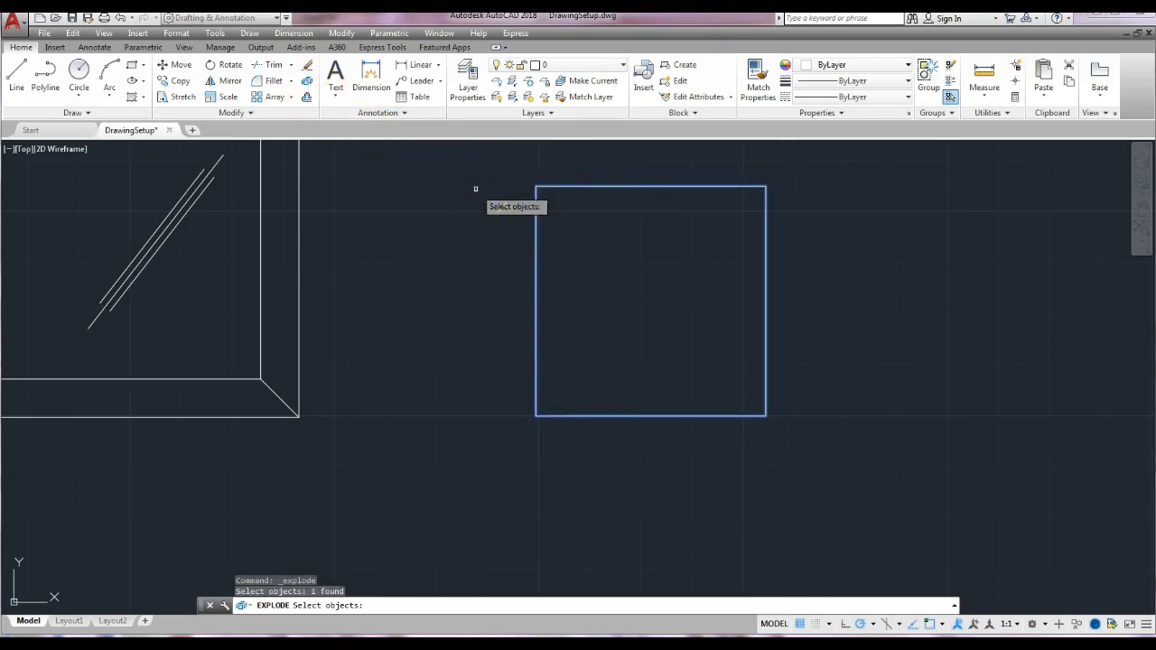
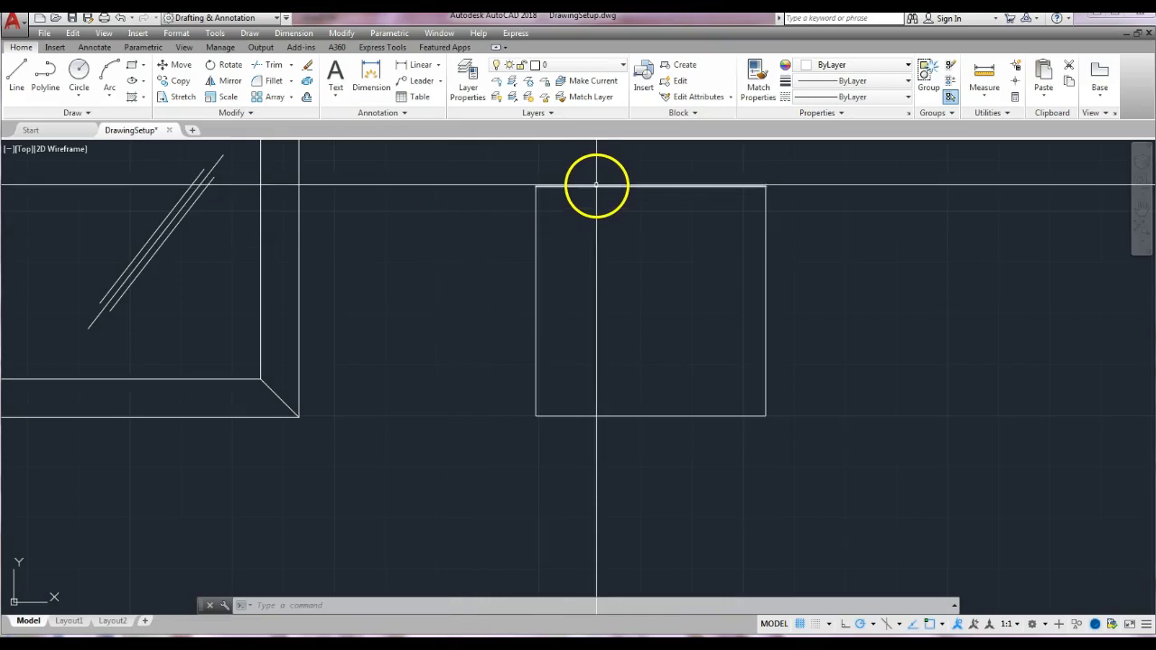
left_click(597, 194)
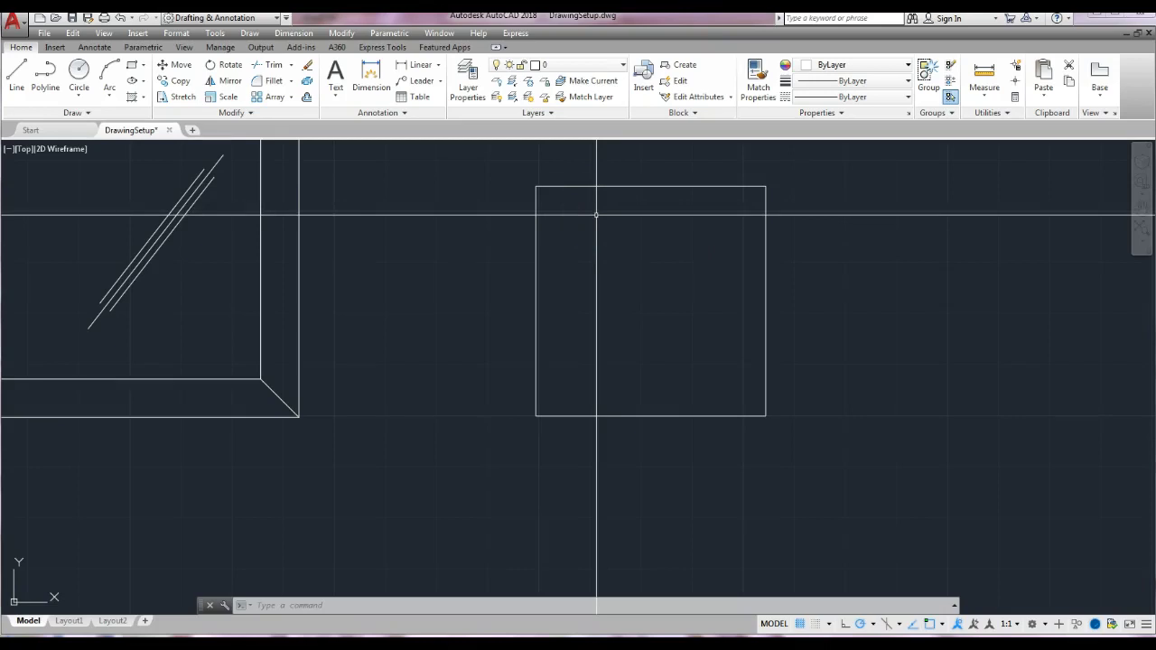
Offset the square's top and bottom edges 3/4" inward
left_click(307, 98)
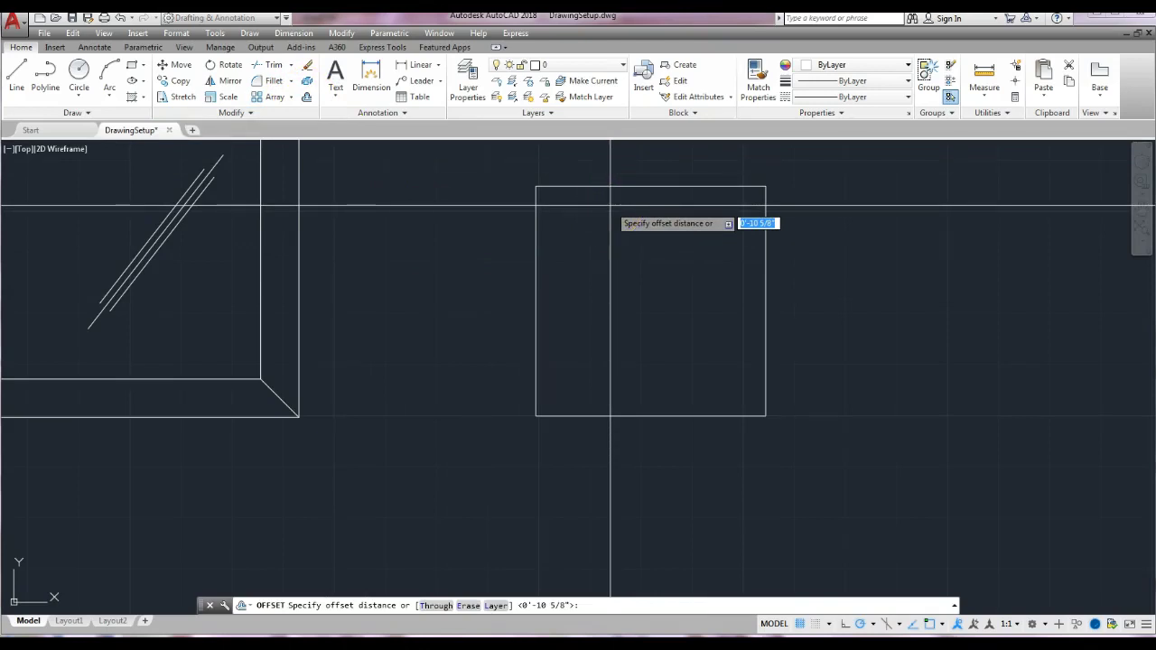
type("3/4")
key("Return")
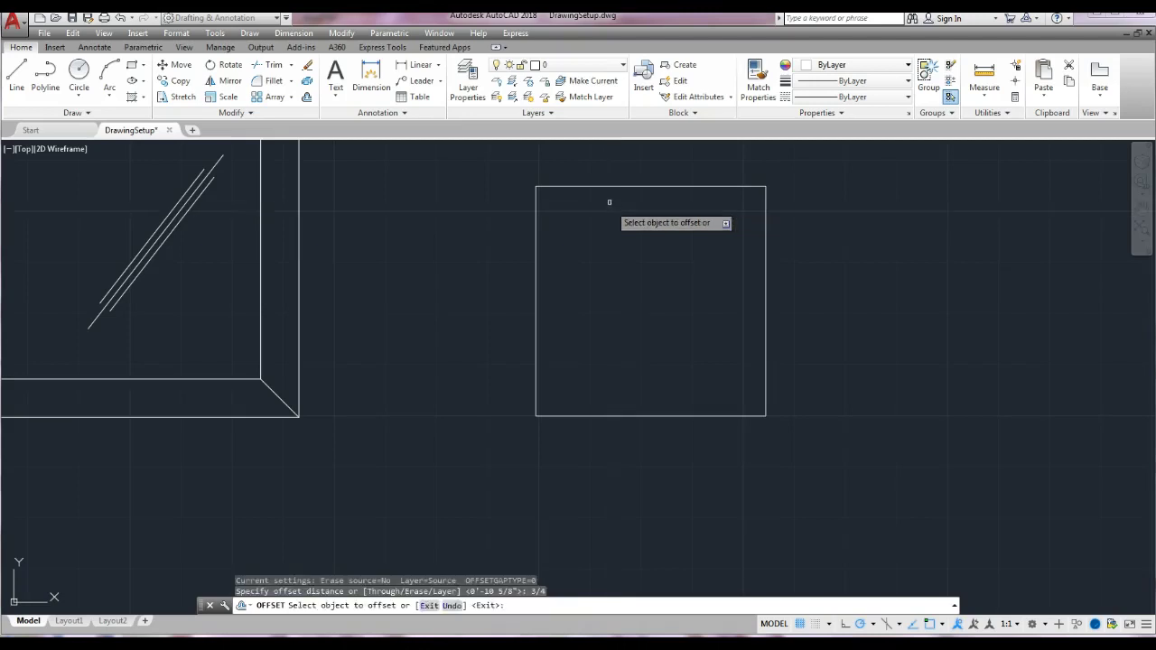
left_click(607, 182)
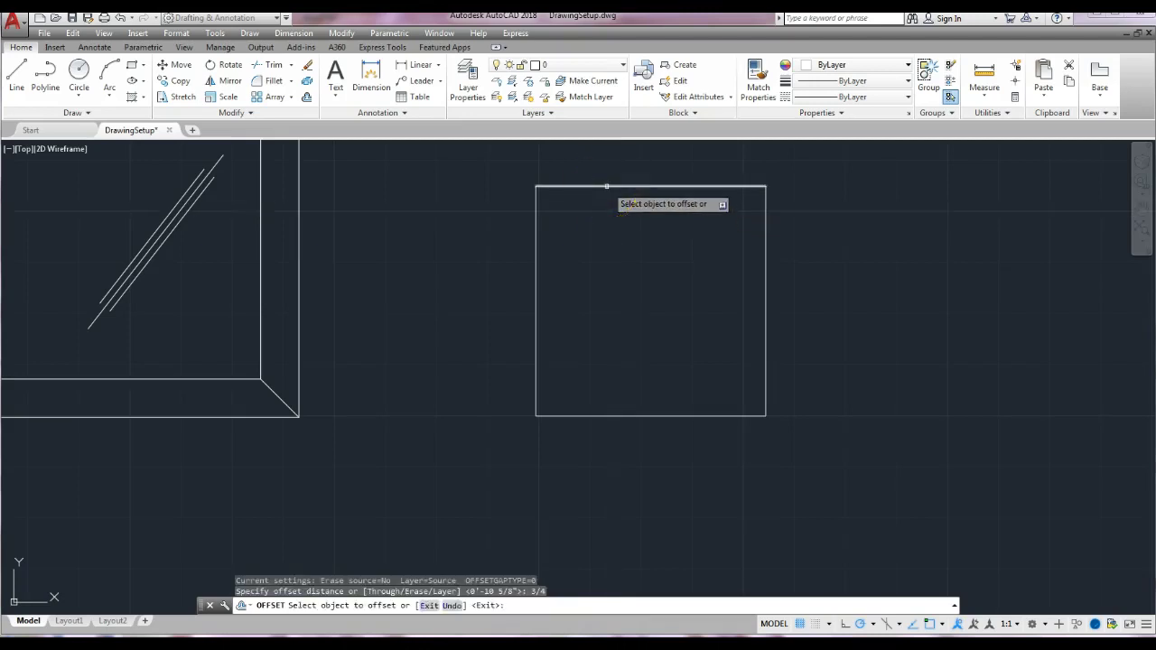
left_click(607, 186)
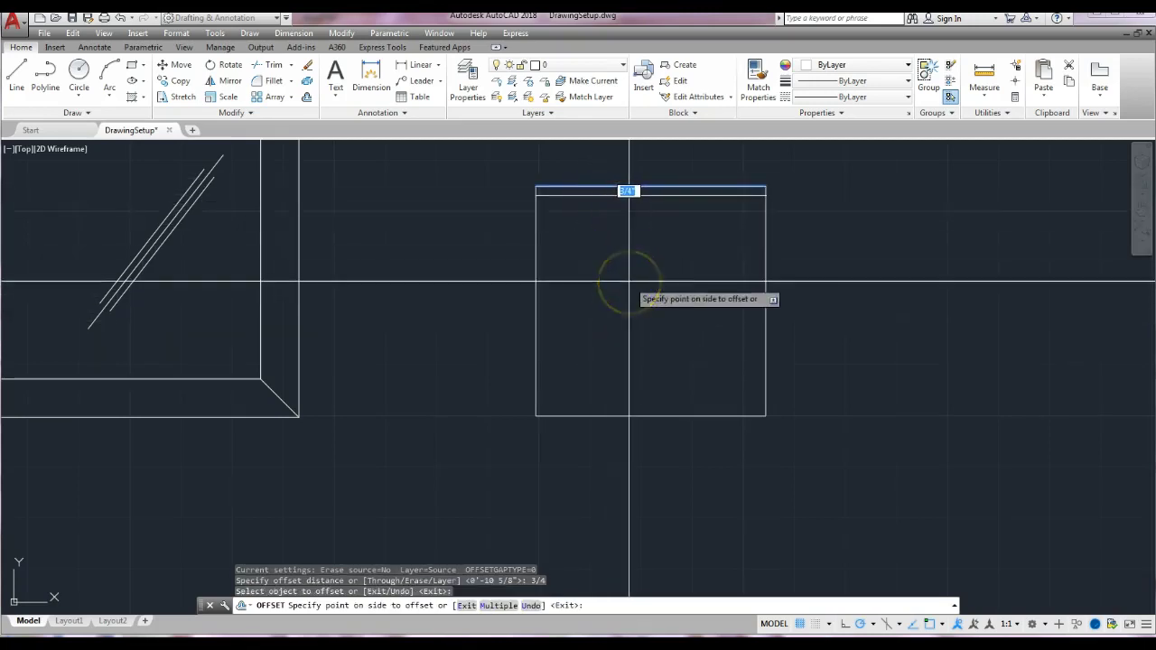
left_click(620, 306)
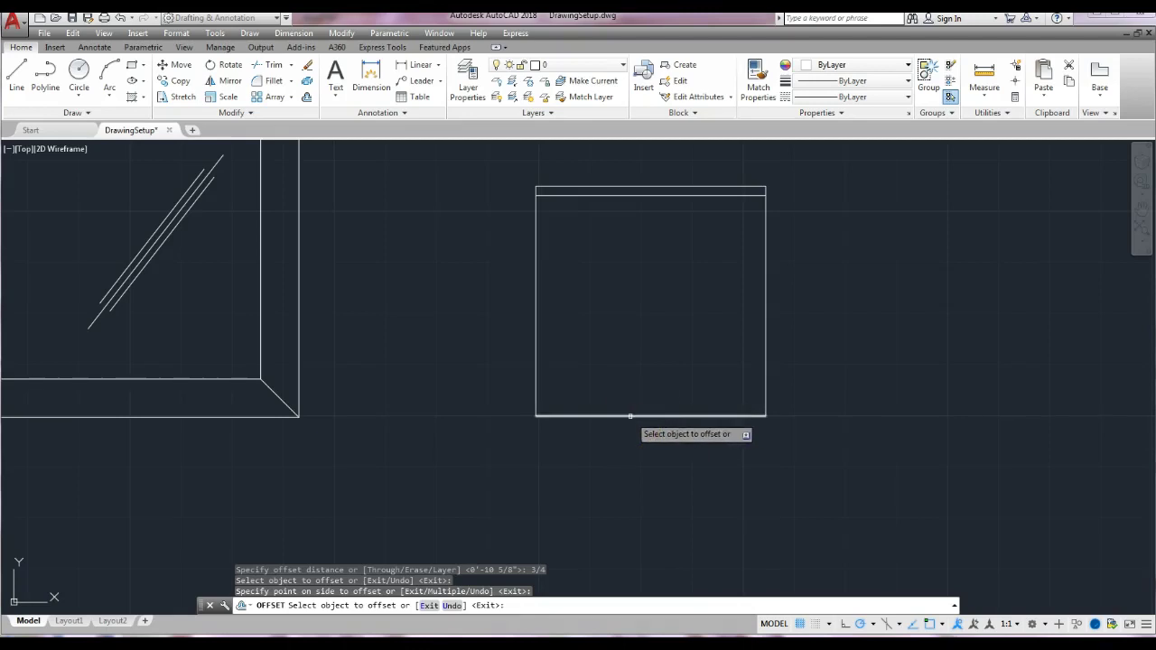
left_click(635, 415)
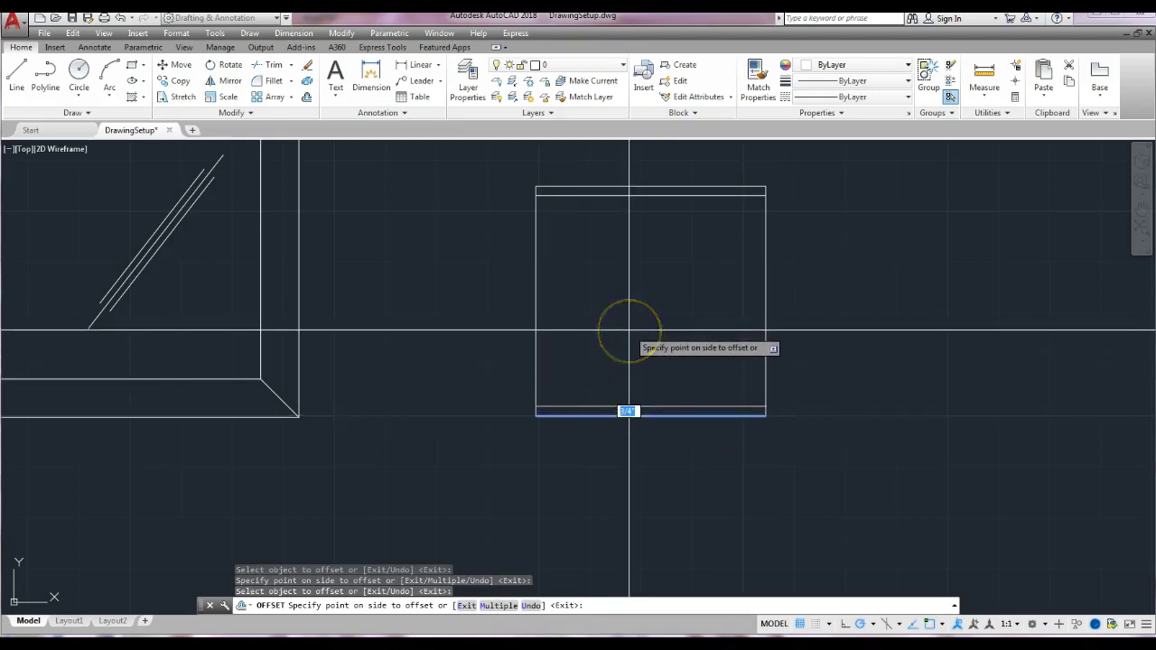
left_click_drag(628, 353, 621, 296)
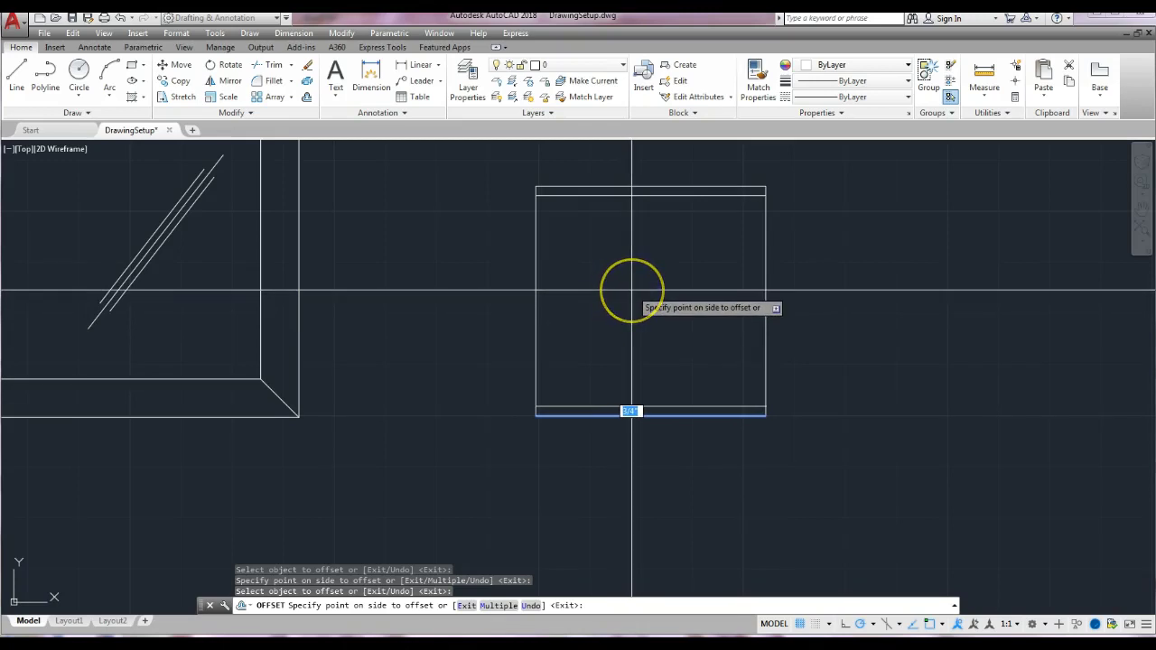
left_click(631, 290)
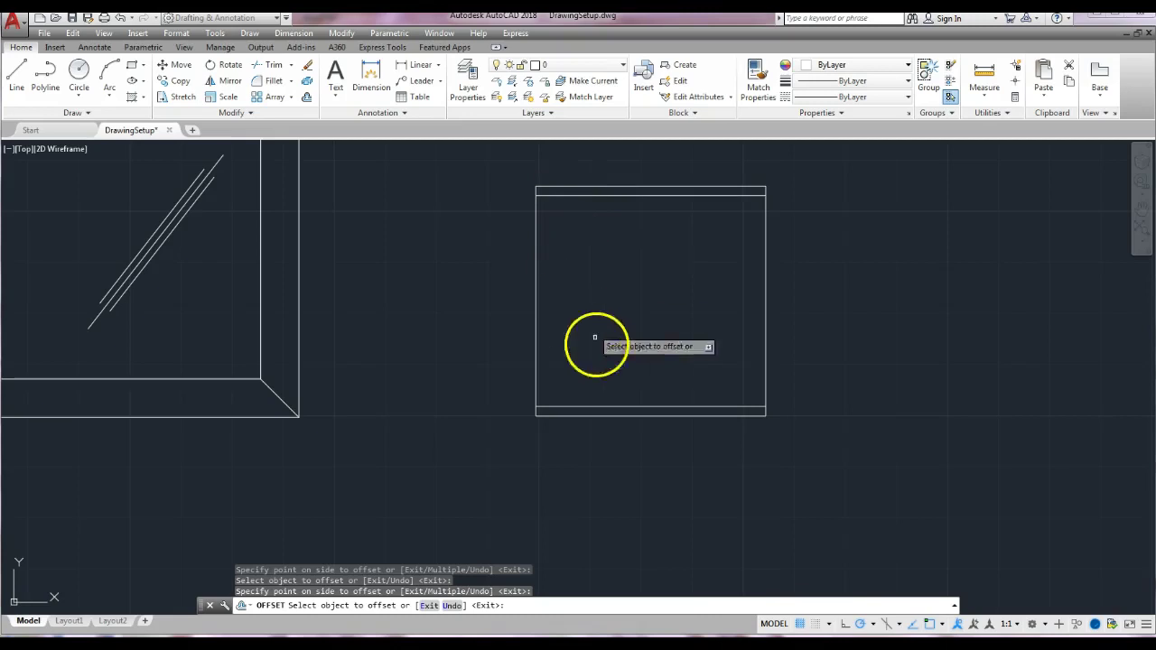
key("ctrl+z")
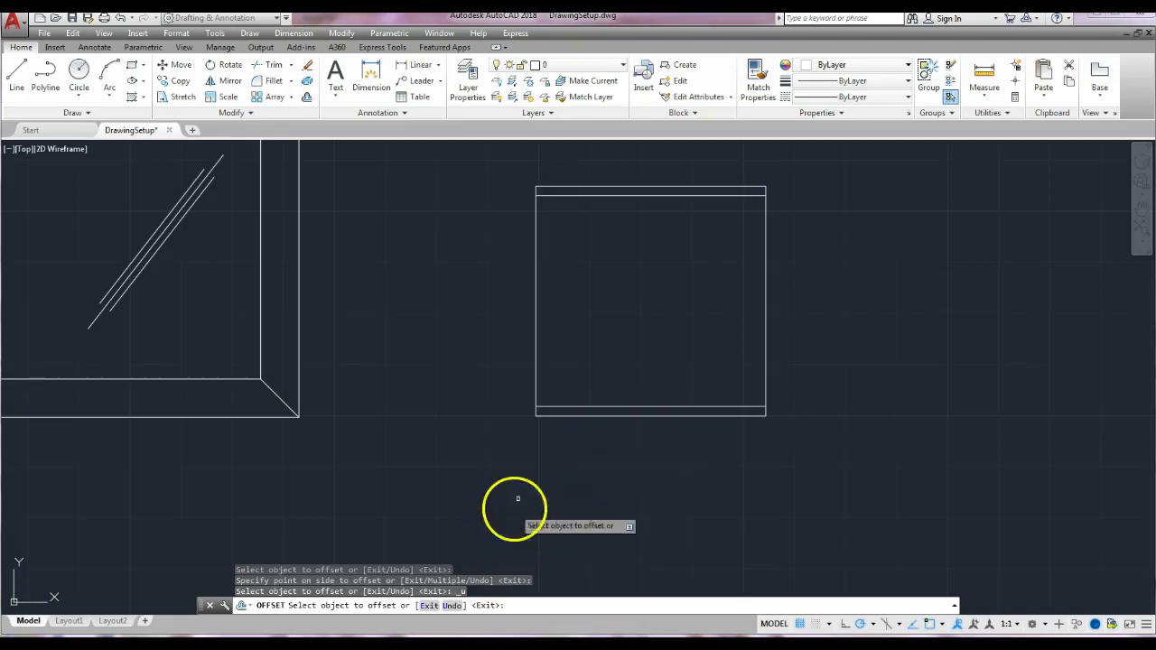
Offset the square's bottom edge 8-5/8" upward to form the lower line of the middle rail
left_click(307, 80)
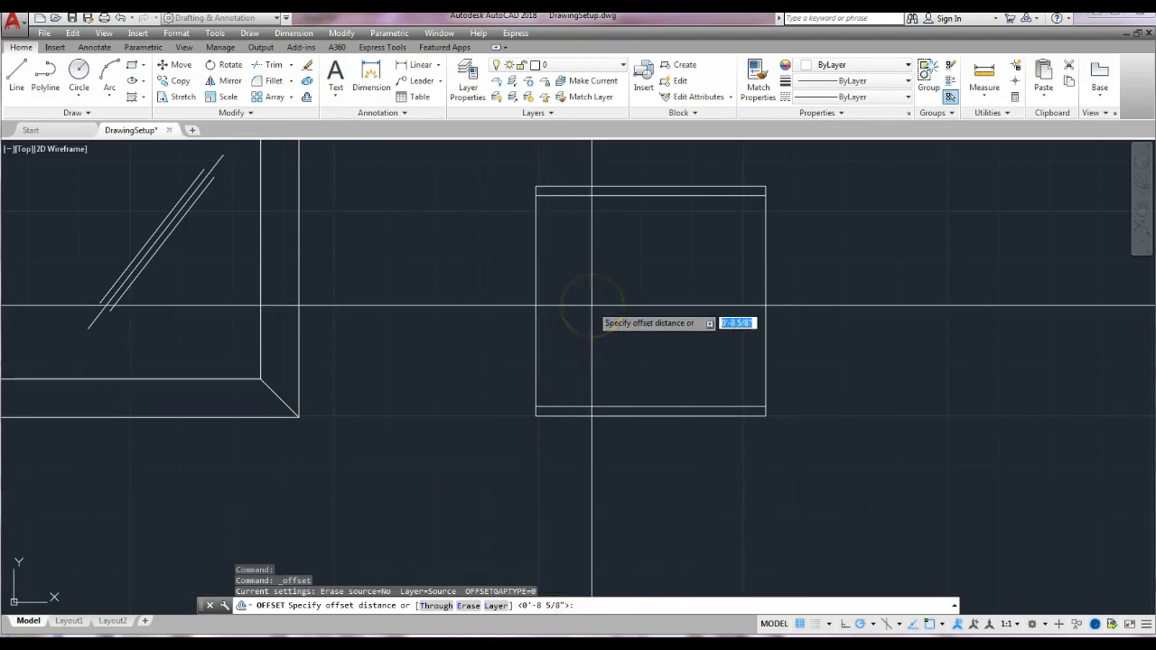
type("-5/8")
key("Return")
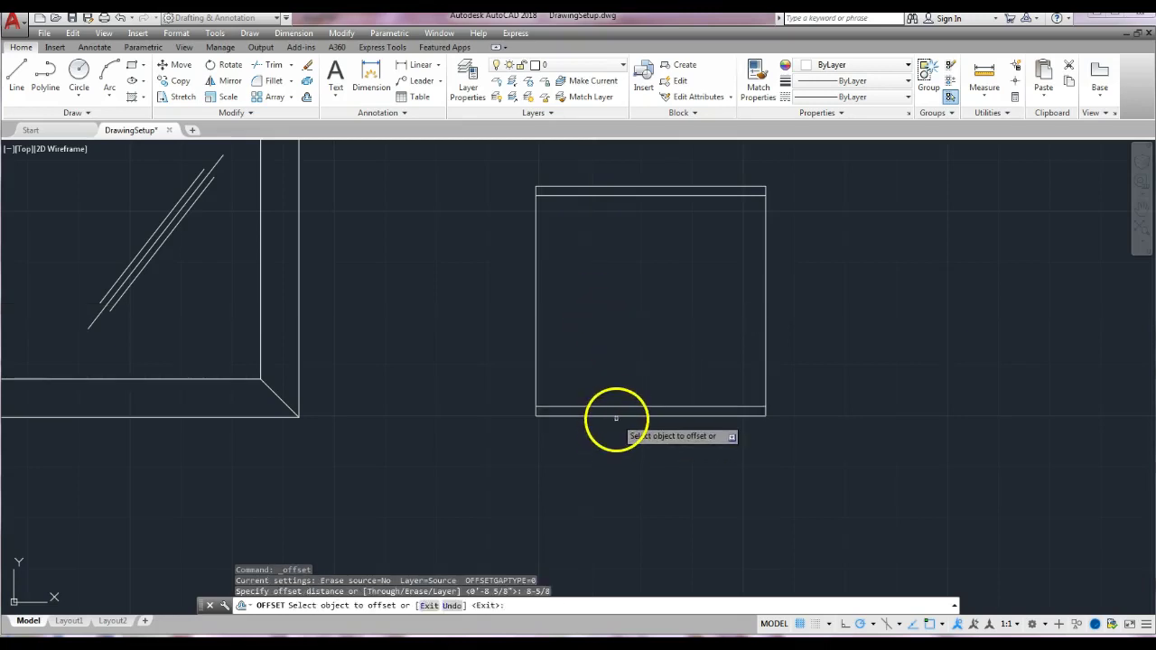
left_click(616, 415)
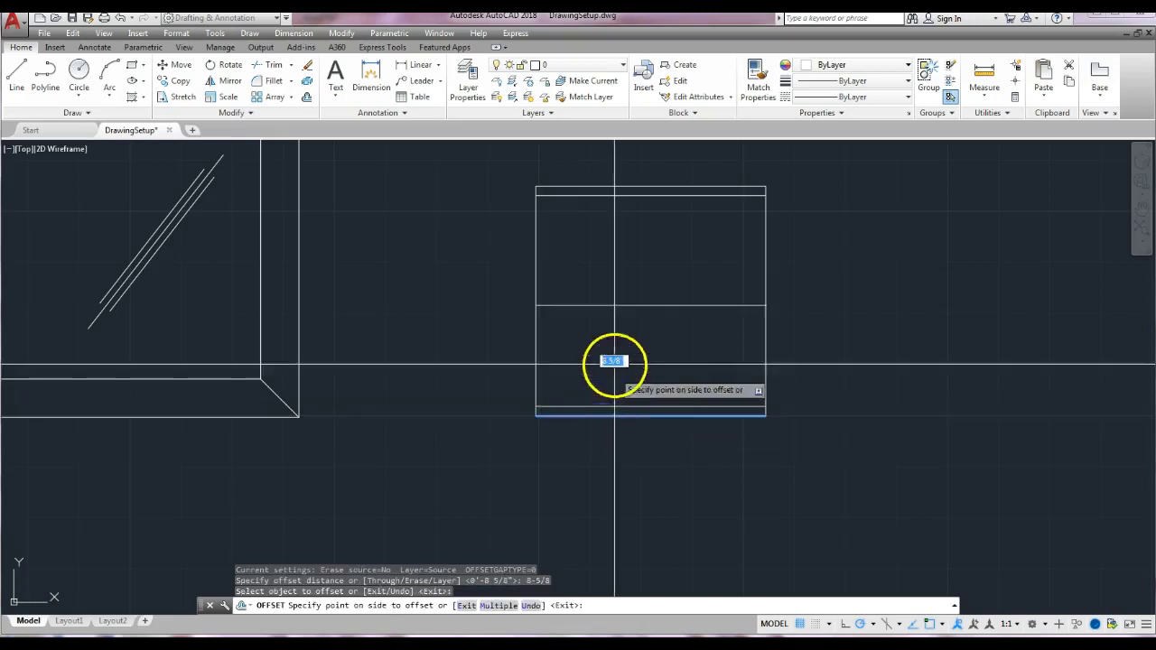
left_click(618, 246)
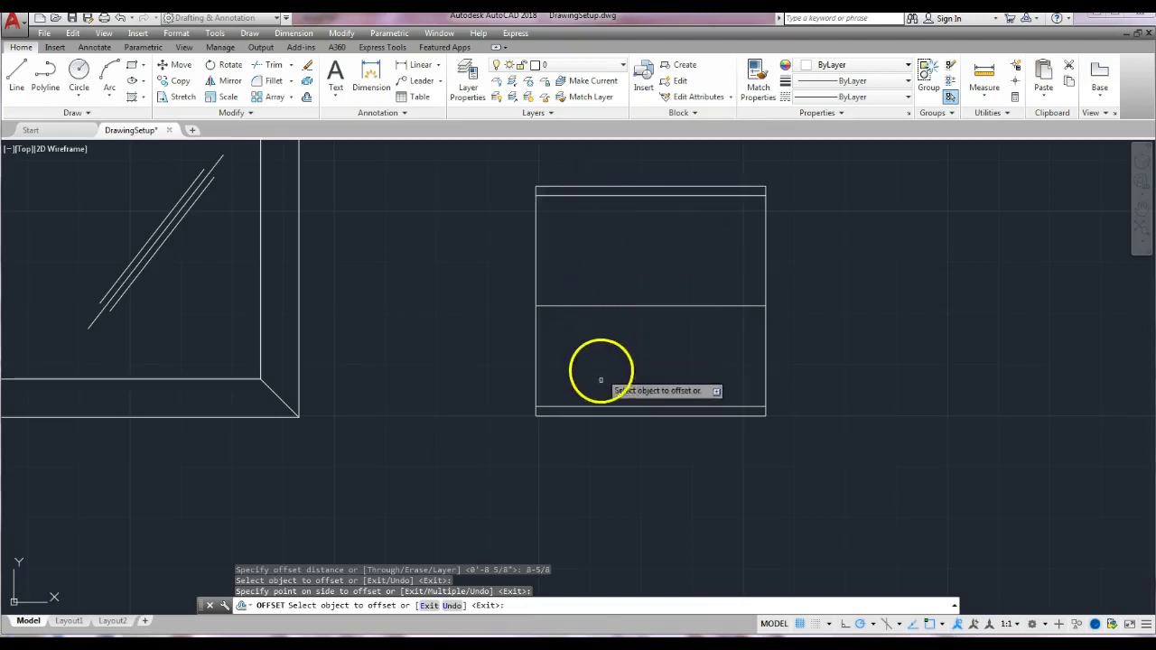
Offset the middle line of the square .75" upward and end the Offset command
left_click(605, 307)
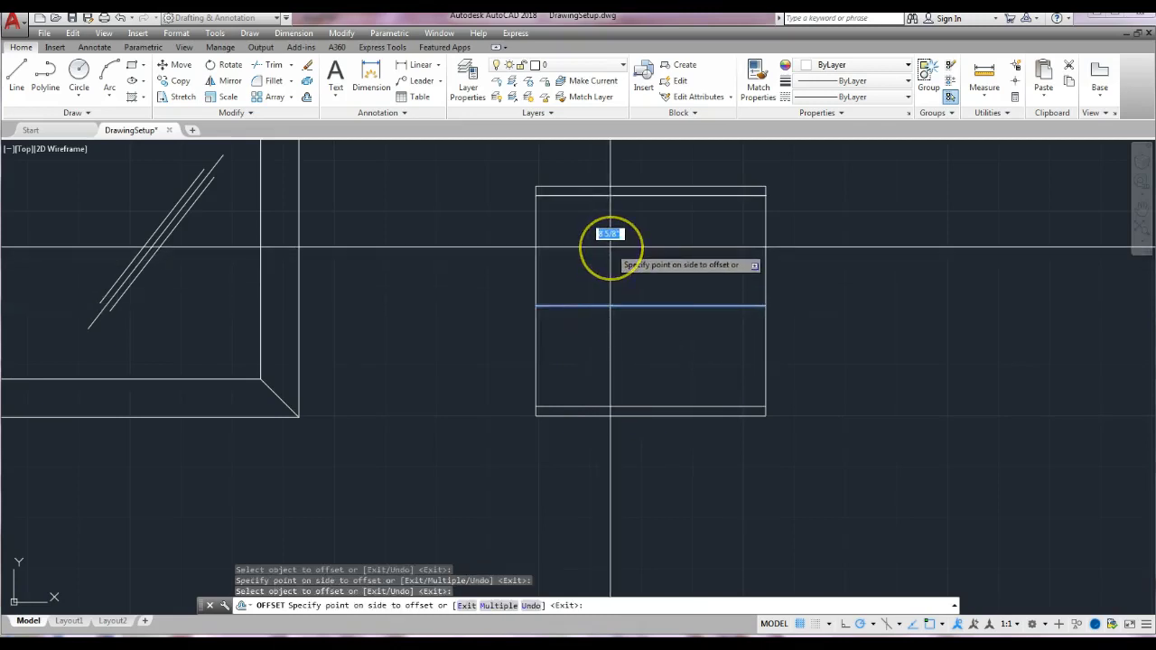
key("BackSpace")
type(".75")
key("Return")
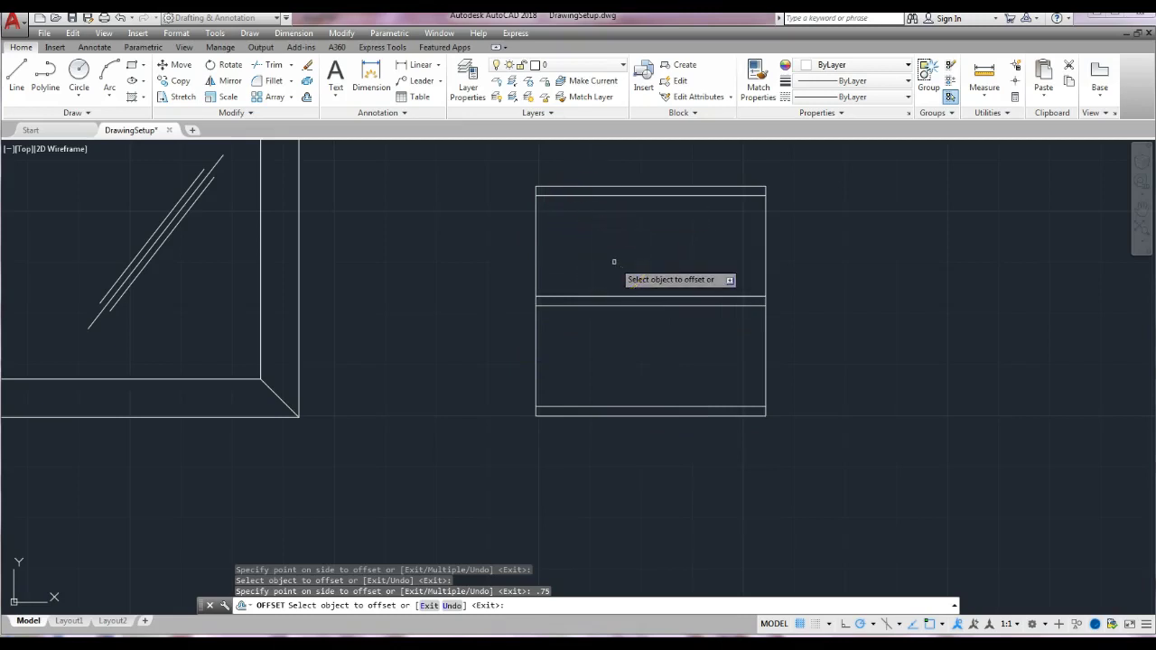
right_click(614, 292)
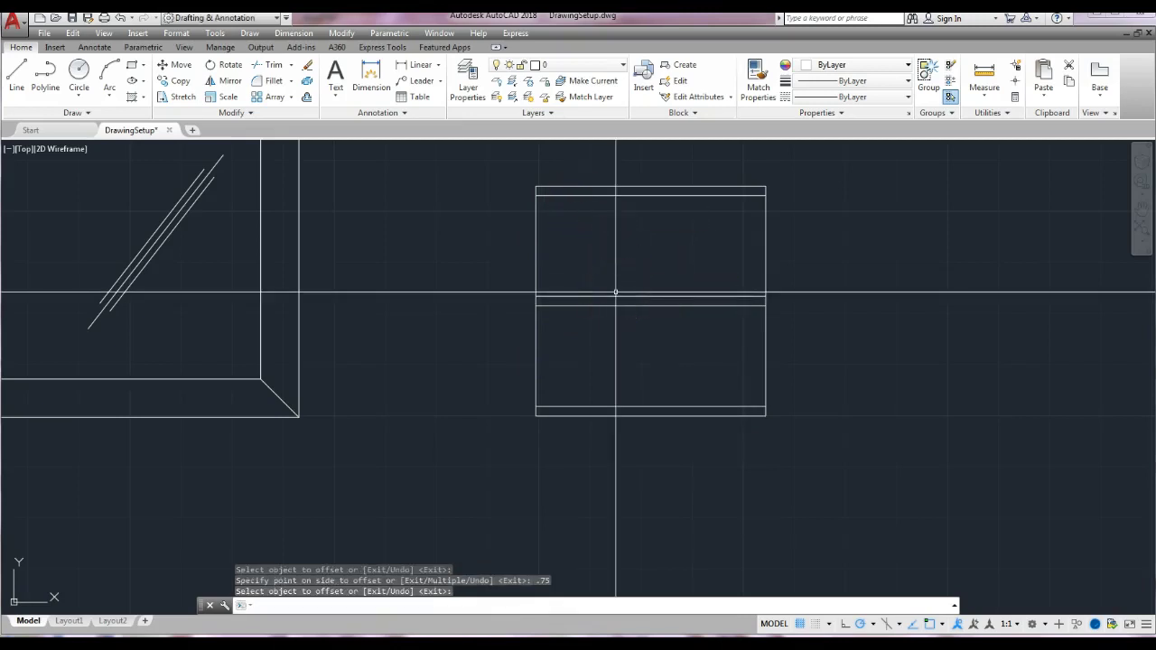
Offset the square's left edge 2" inward, and offset the resulting line another 2" in the same direction
left_click(307, 99)
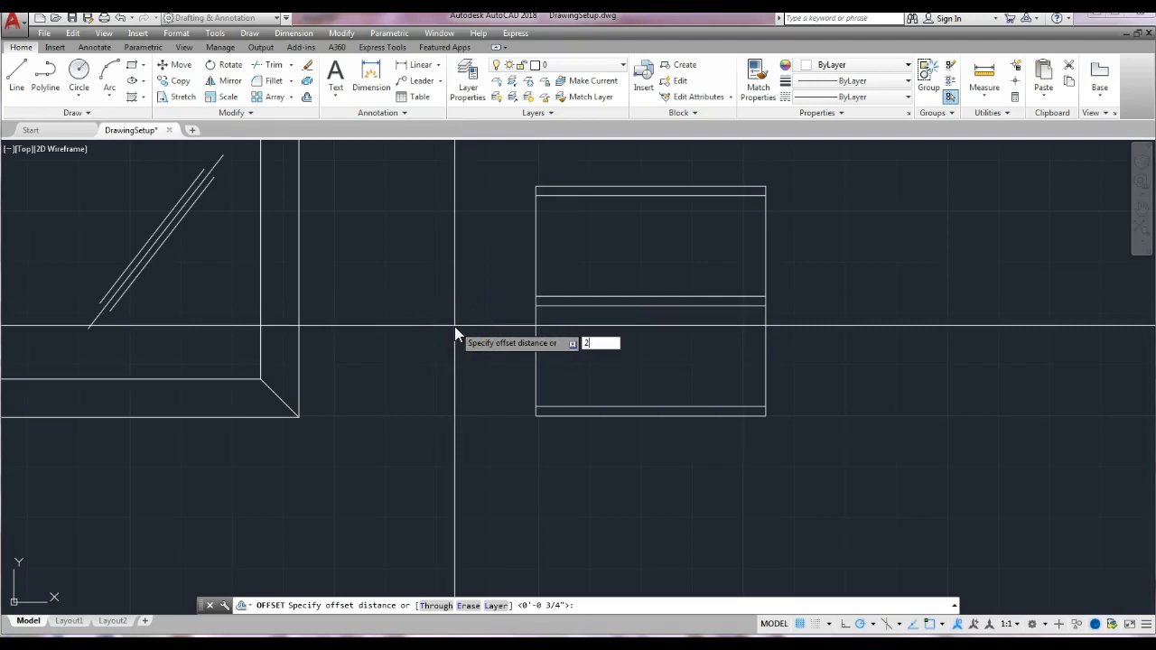
key("Return")
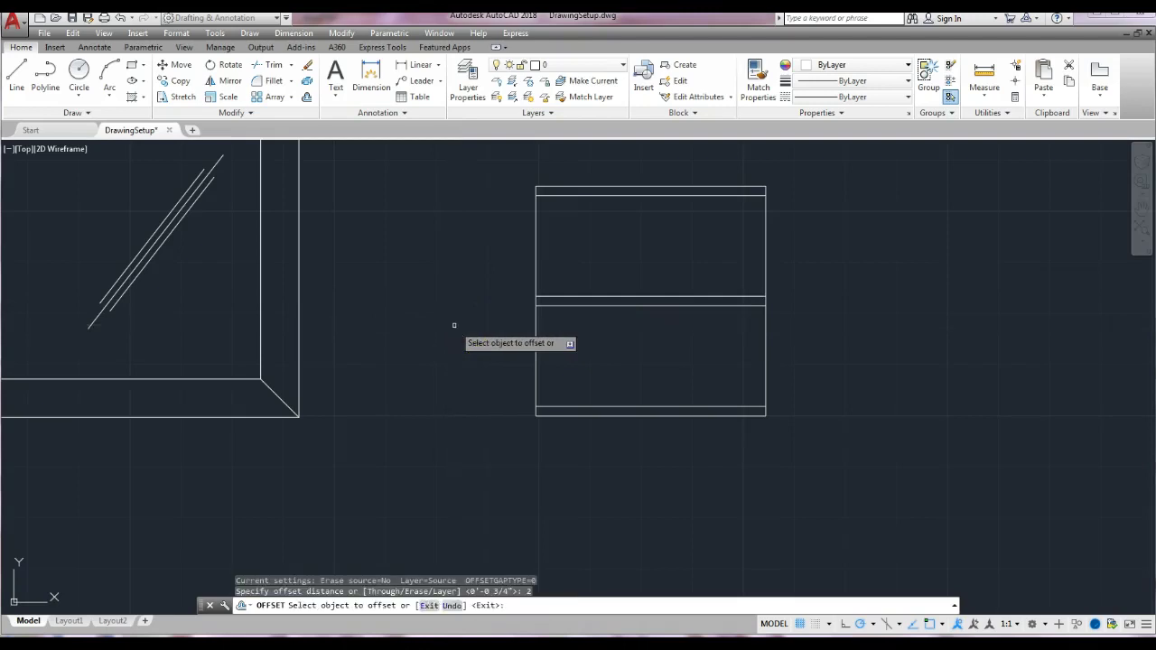
left_click(535, 254)
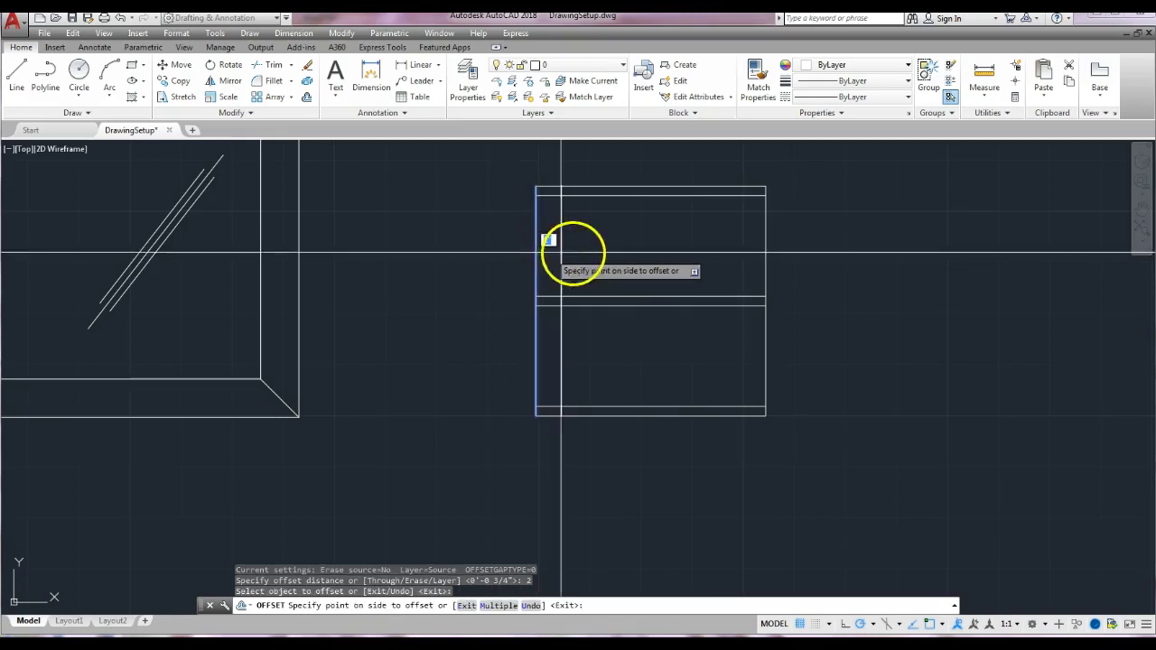
left_click(650, 255)
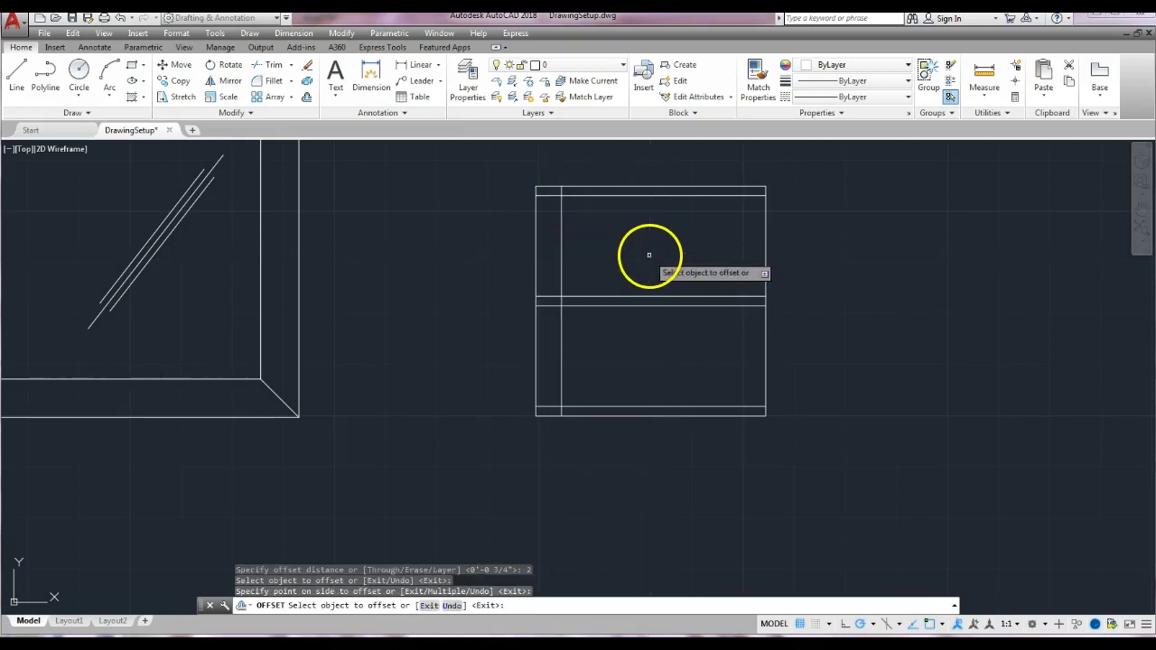
left_click(561, 268)
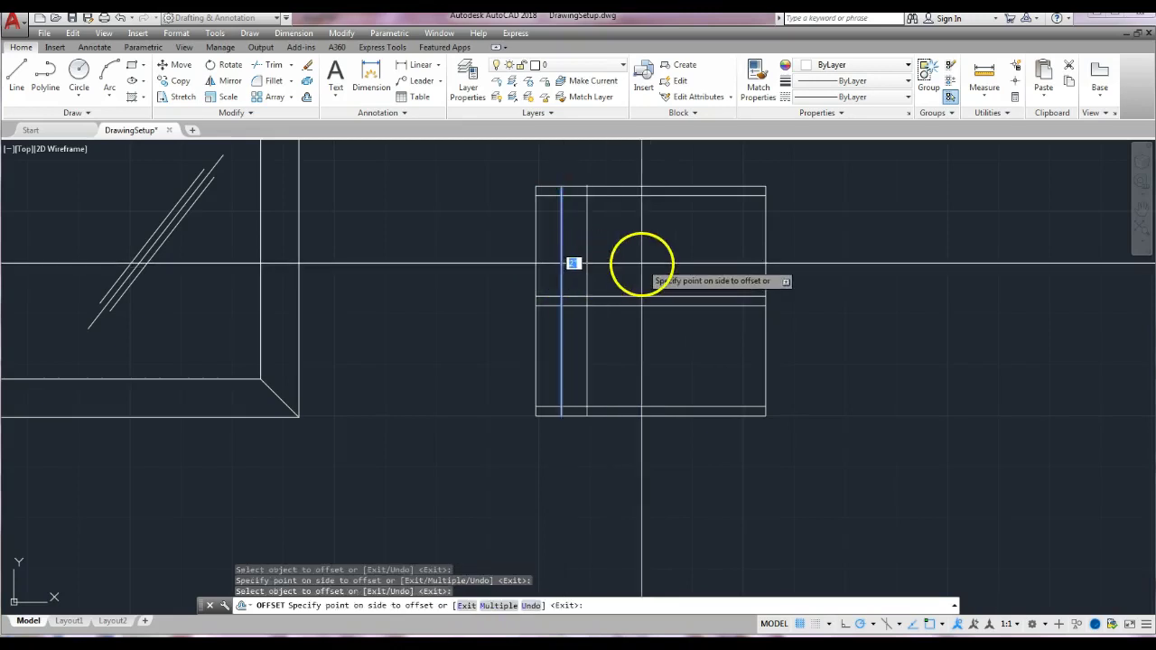
left_click(641, 263)
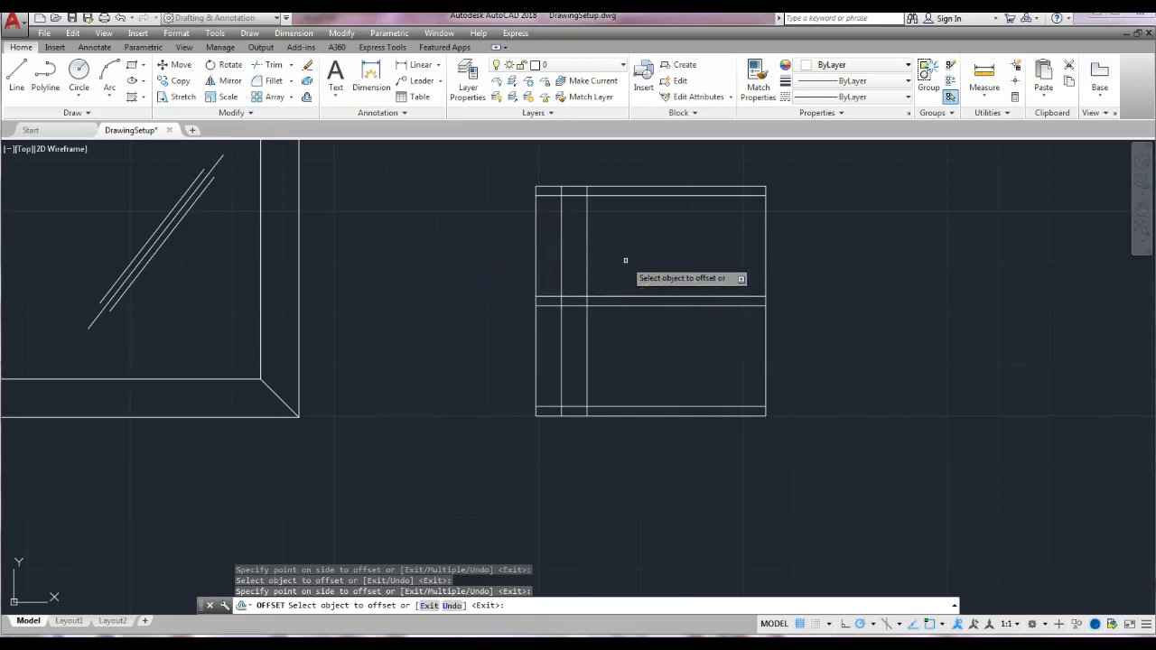
Offset the square's left edge 8" inward, and offset the resulting line another 2" in the same direction
left_click(536, 265)
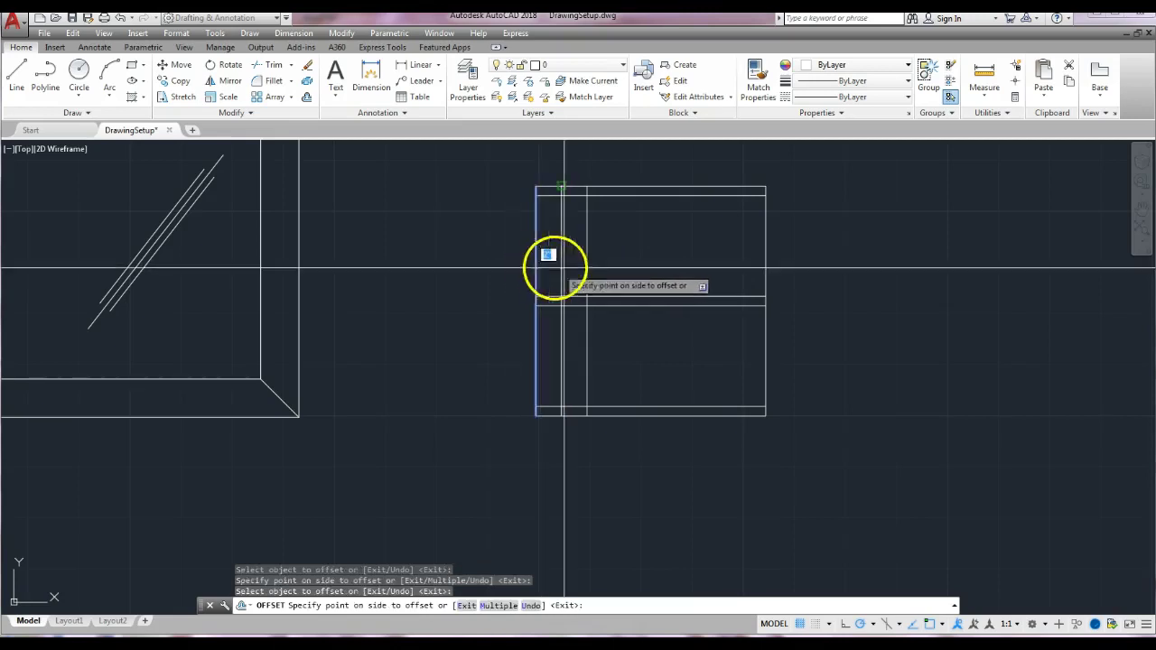
left_click(682, 264)
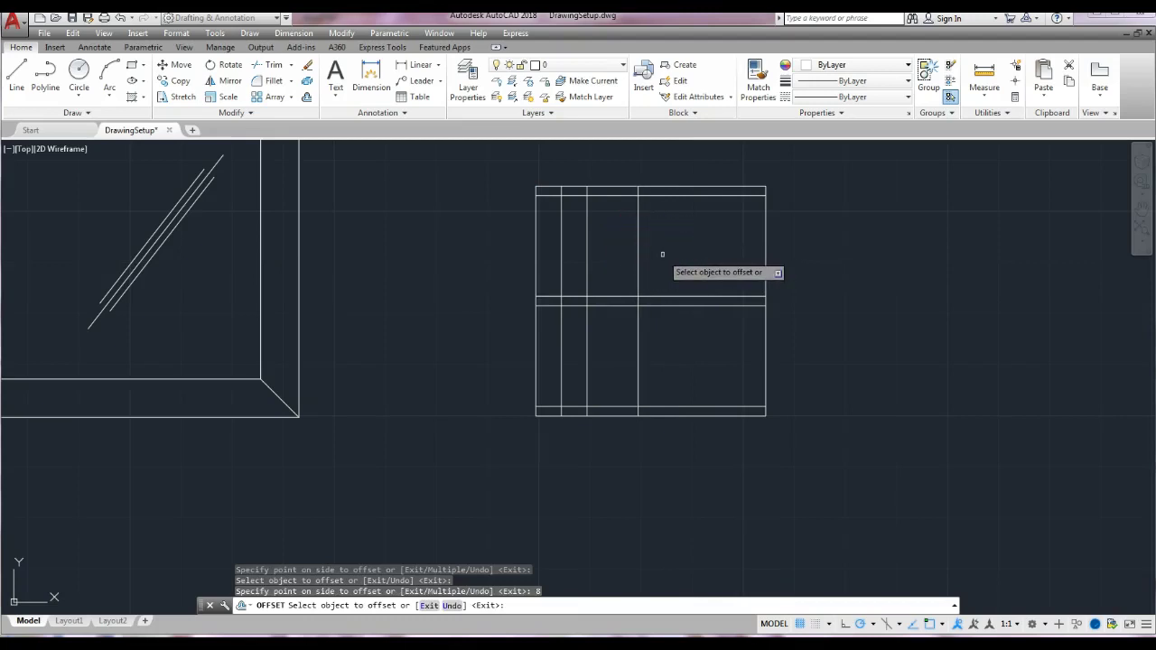
left_click(639, 264)
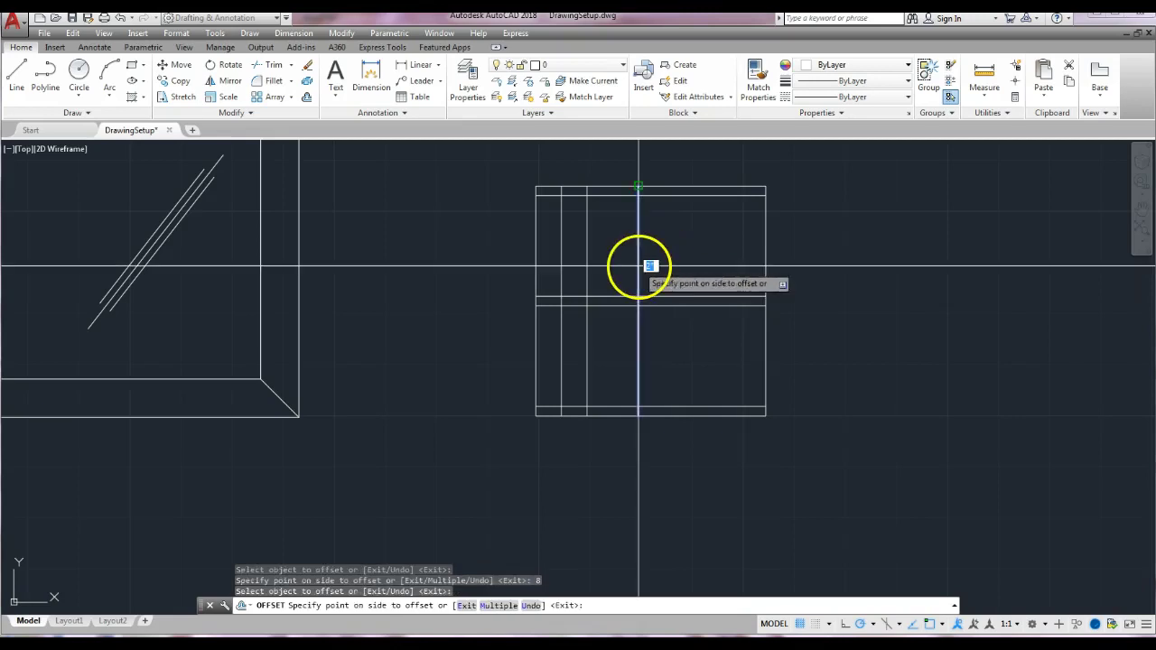
left_click(707, 262)
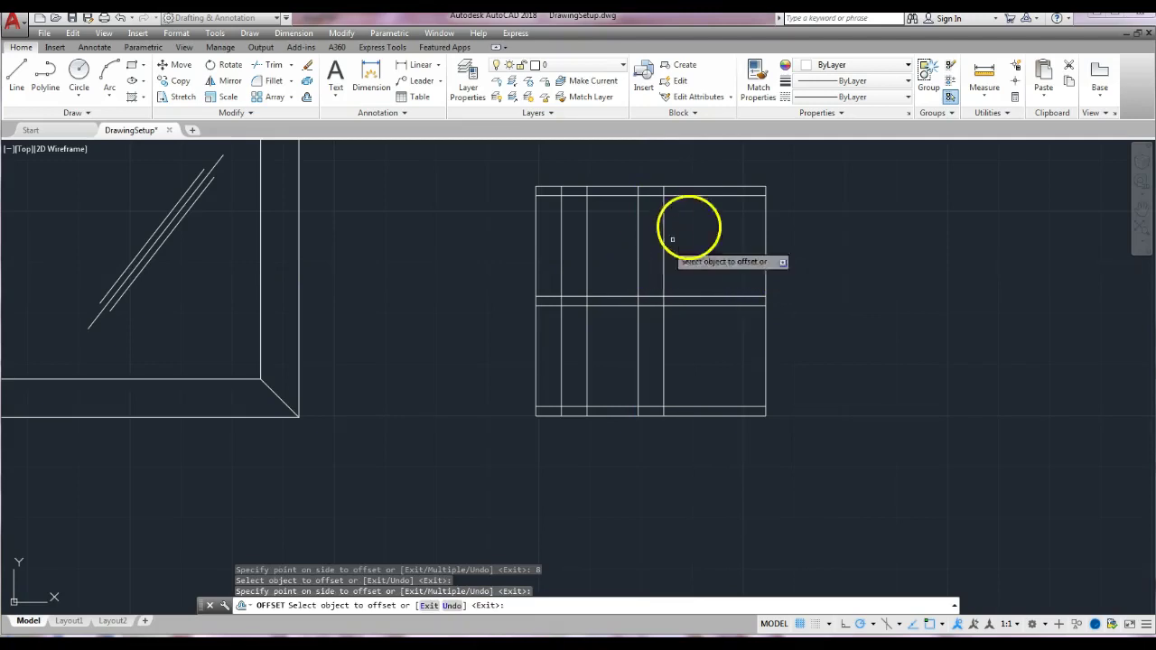
Offset the square's left edge 1'2" inward, and offset the resulting line another 2" in the same direction
left_click(536, 255)
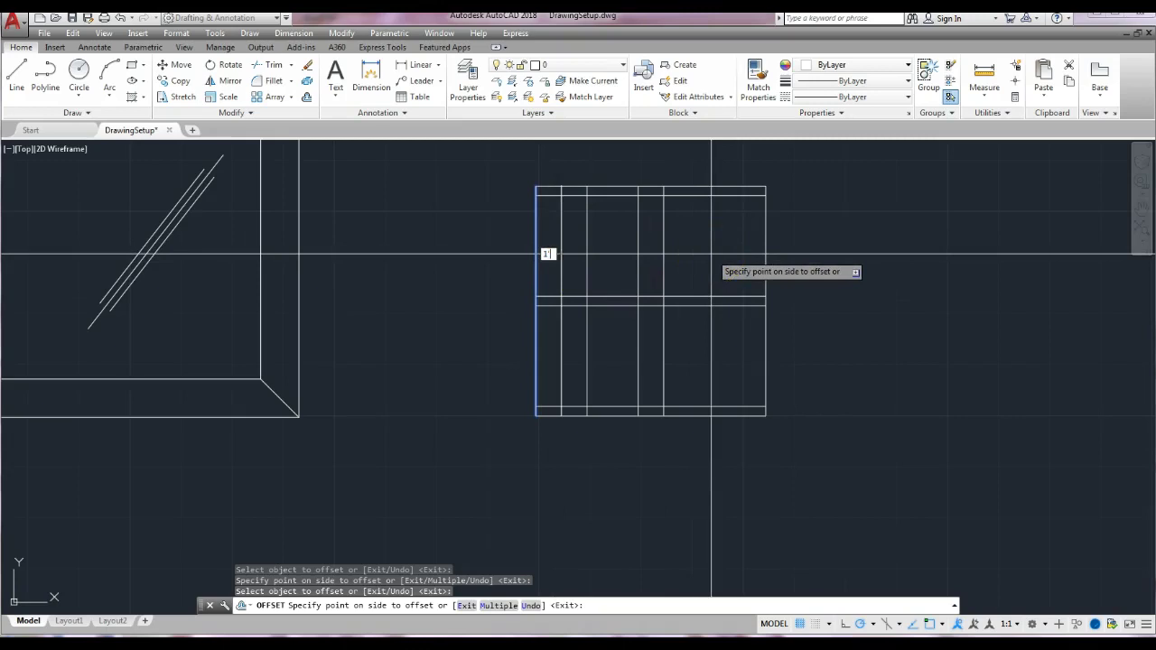
left_click(711, 254)
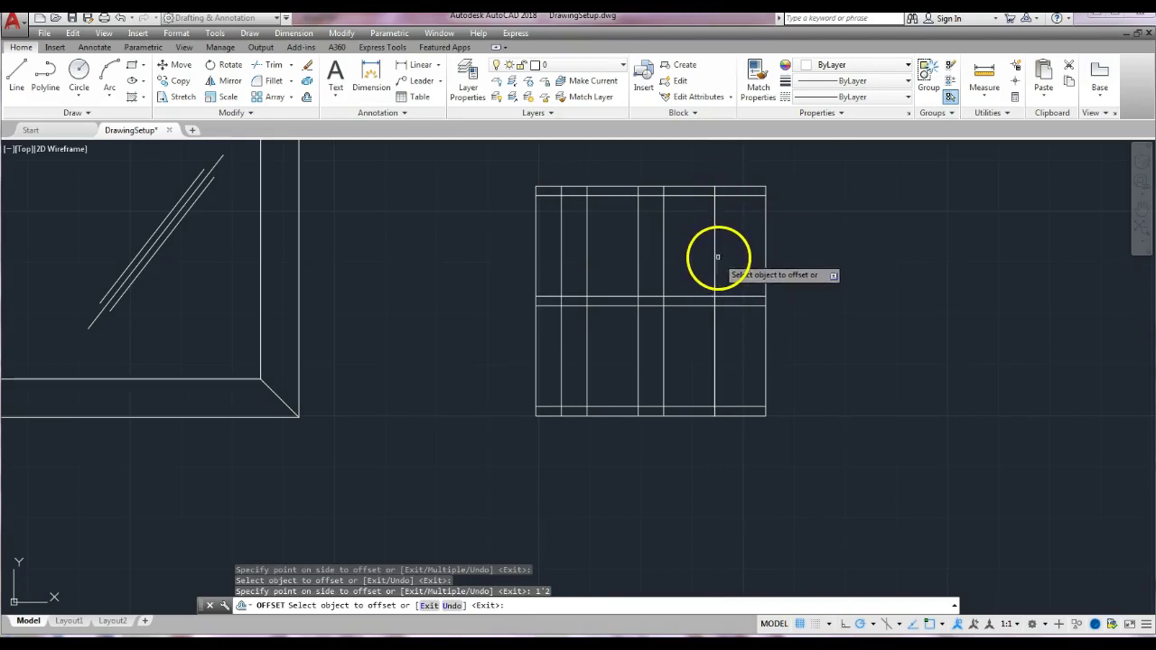
left_click(715, 260)
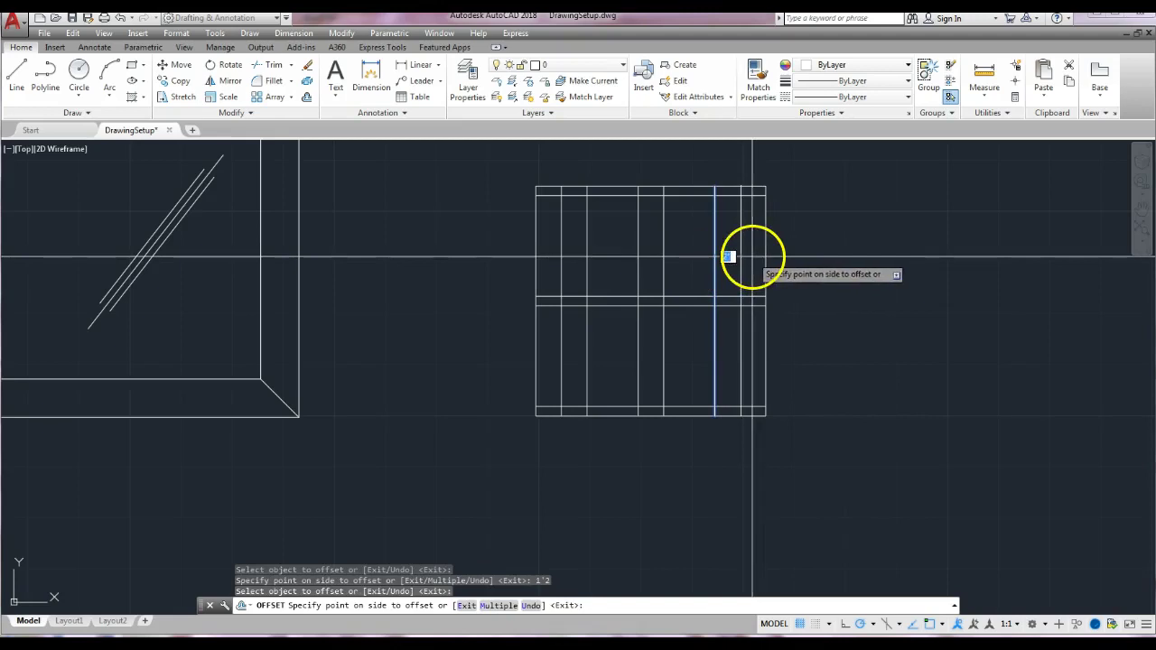
left_click(820, 258)
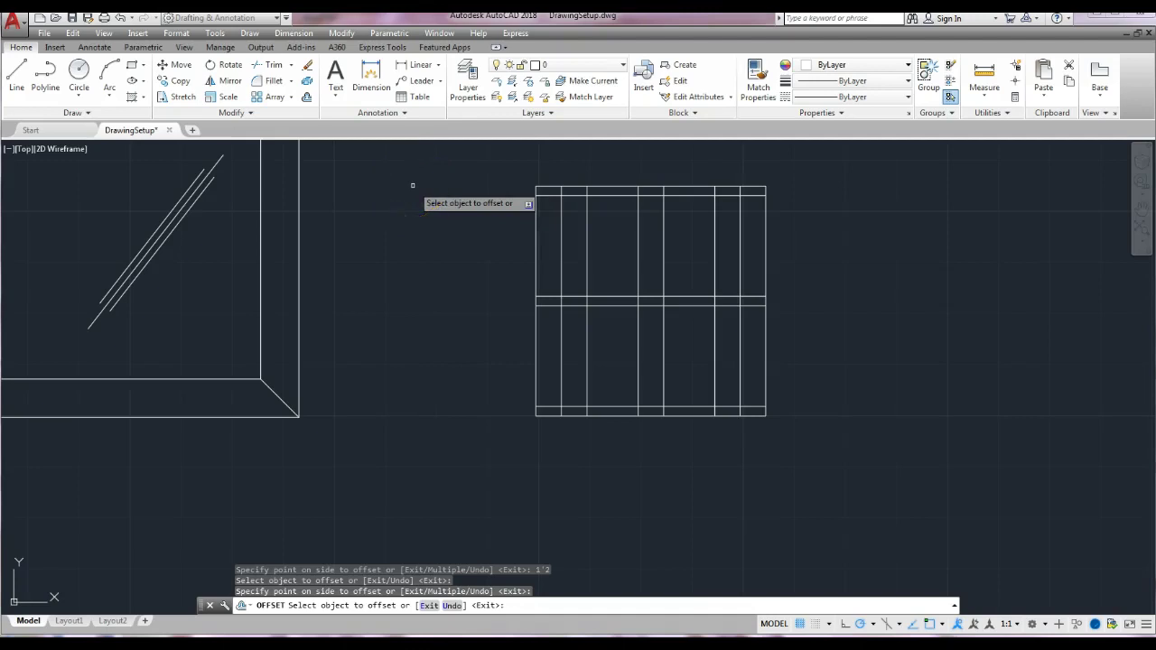
Trim the inner horizontal rail lines between the leftmost pair of offset verticals, using all the square's lines as cutting edges
left_click(292, 65)
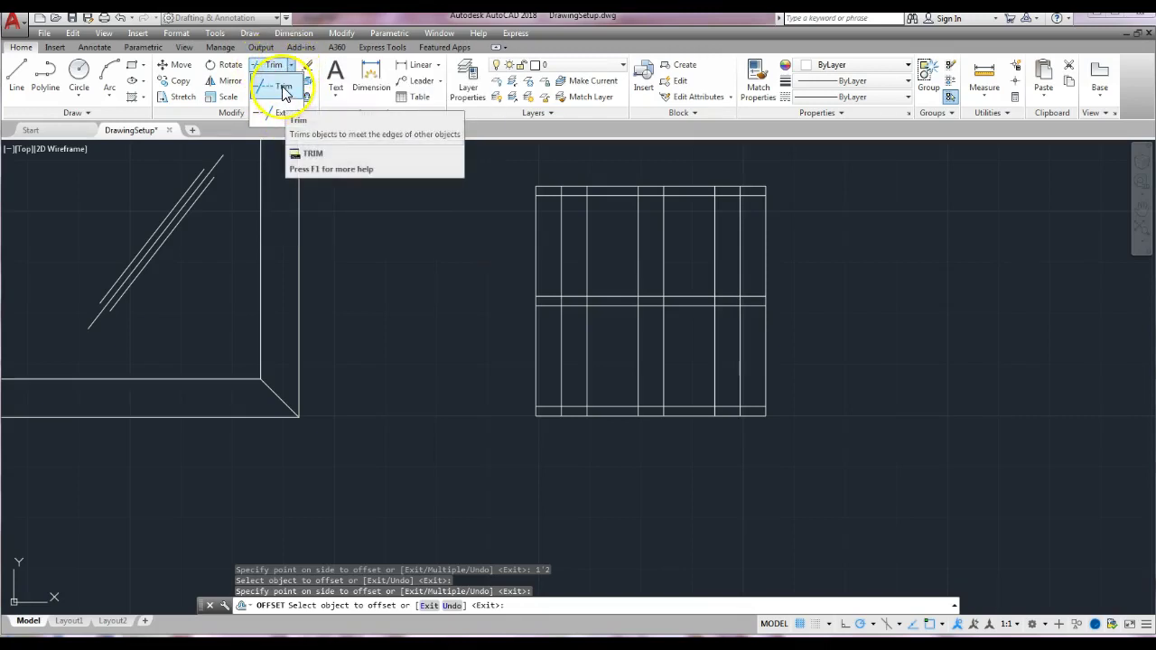
left_click(284, 87)
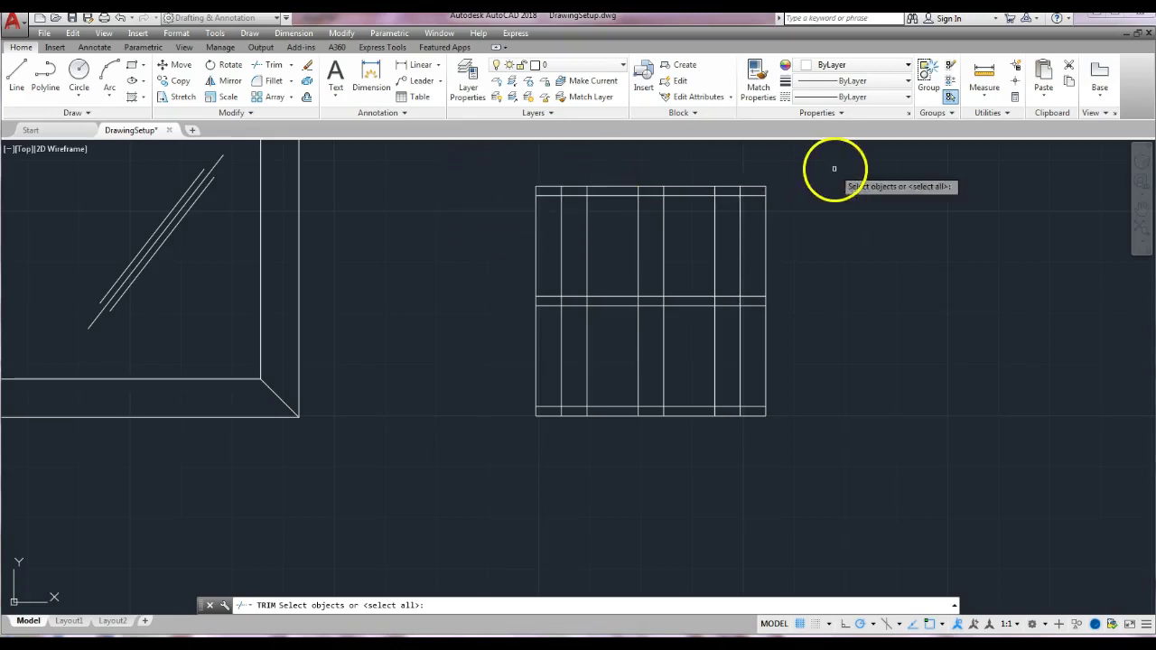
mouse_move(789, 170)
left_mouse_down()
mouse_move(780, 310)
mouse_move(681, 433)
mouse_move(811, 407)
mouse_move(707, 378)
left_mouse_up()
left_click(491, 164)
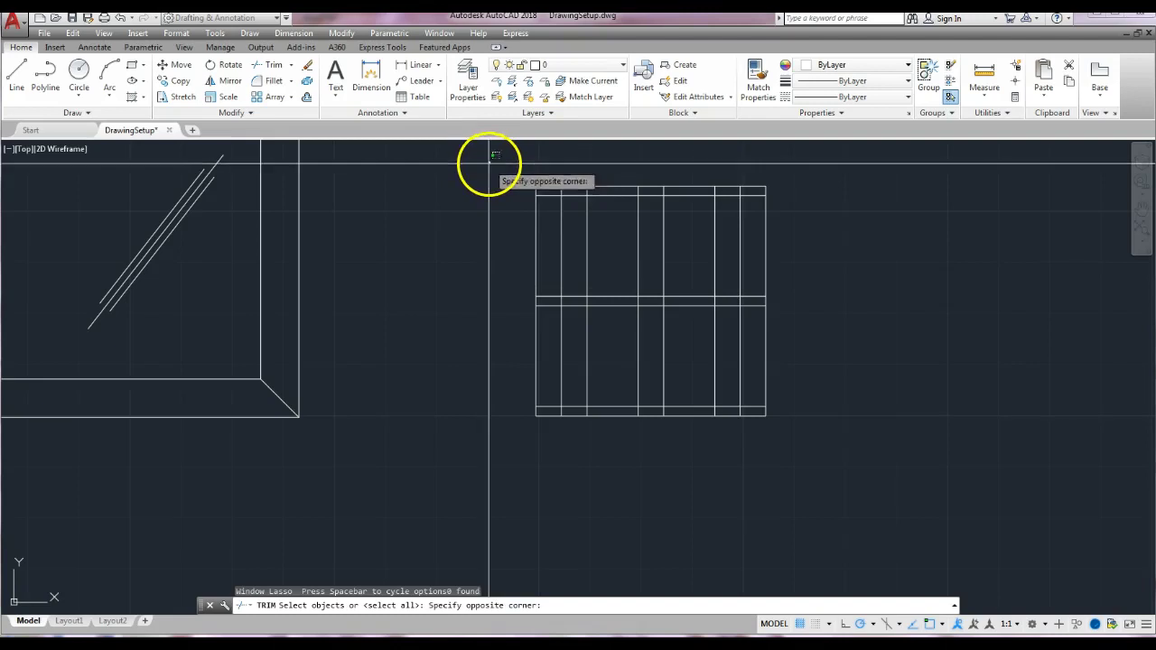
left_click(823, 445)
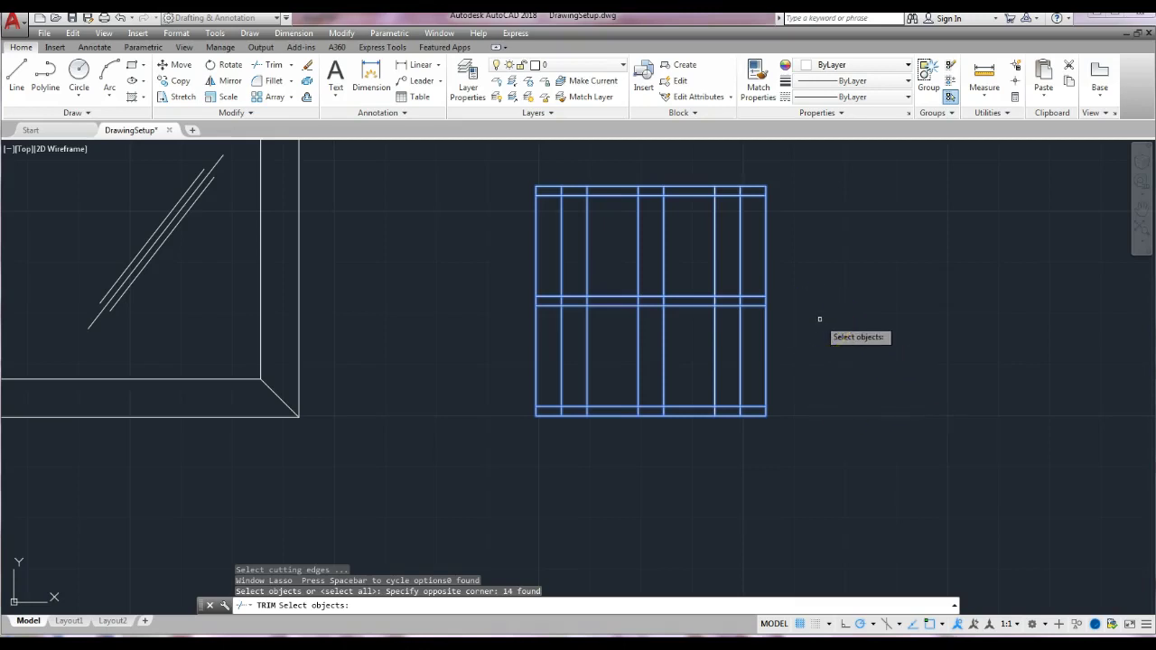
key("Return")
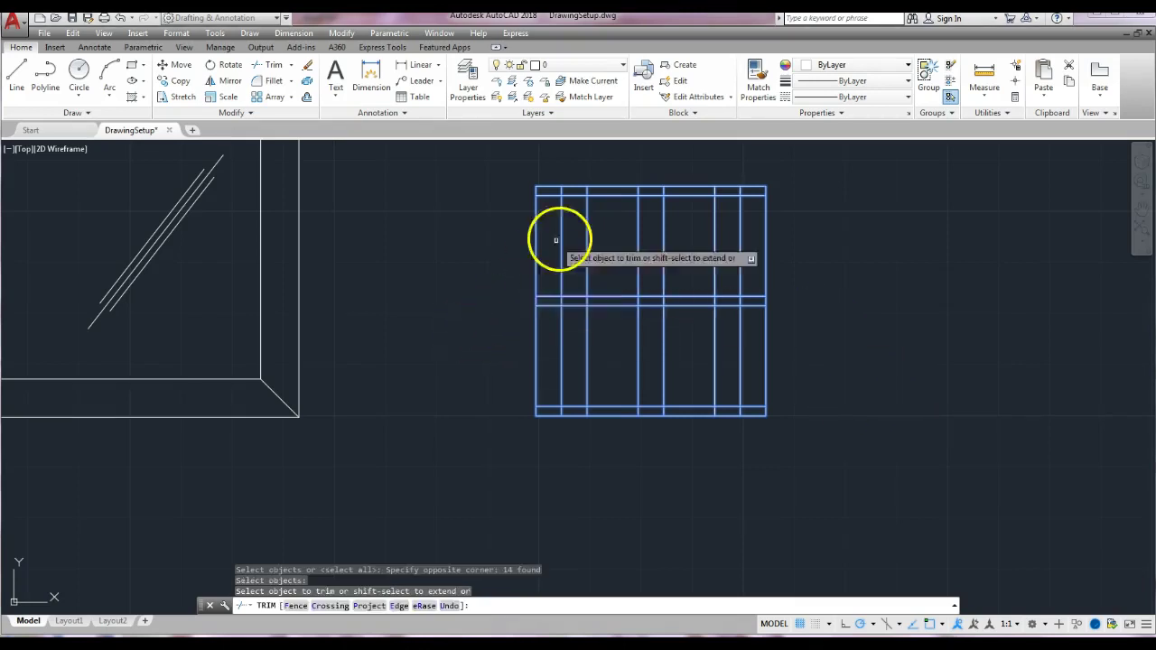
left_click(572, 191)
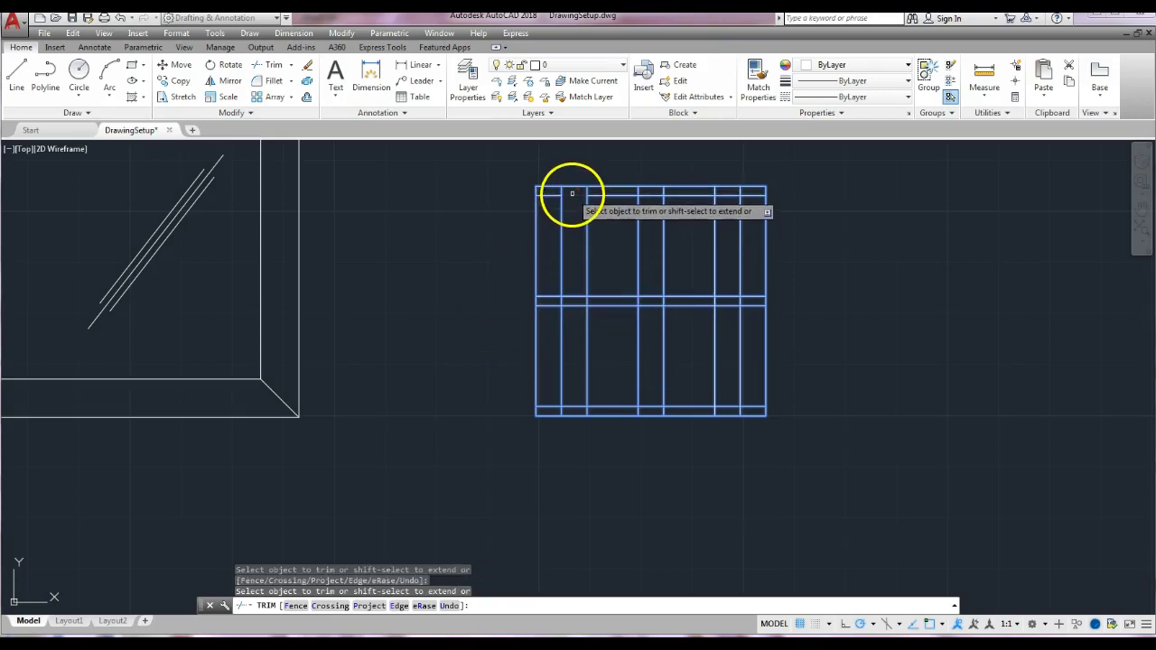
left_click(574, 297)
left_click(574, 306)
left_click(575, 408)
left_click(575, 411)
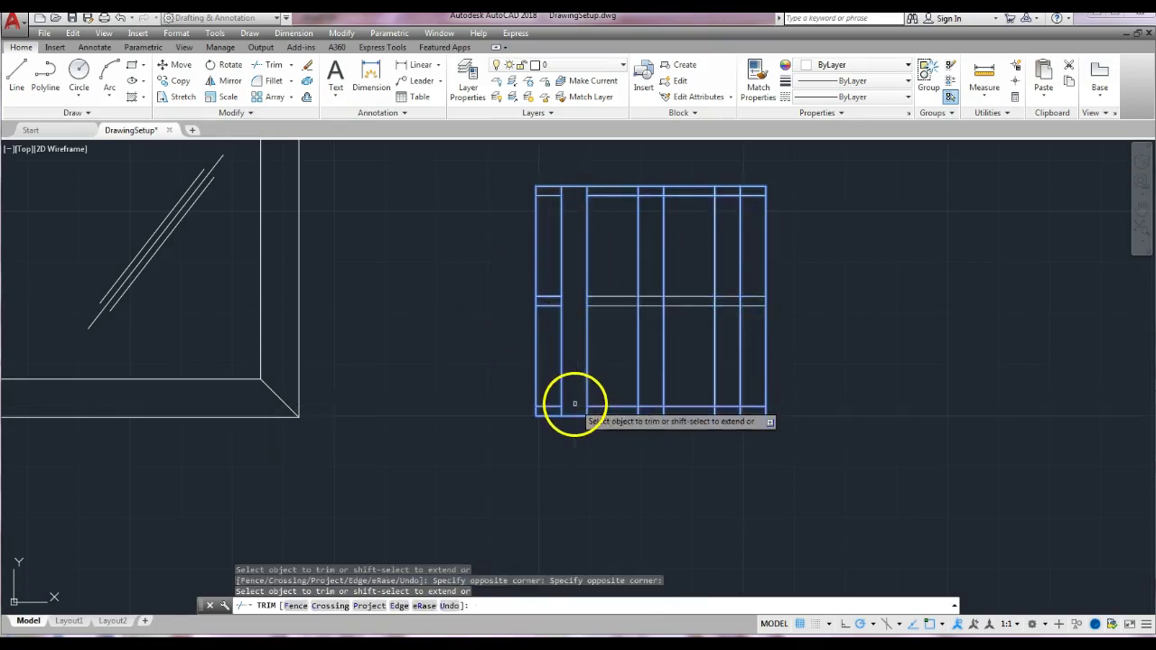
Trim the inner horizontal rail lines out of the middle and right vertical slats and end the Trim command
left_click(651, 407)
left_click(647, 305)
left_click(652, 298)
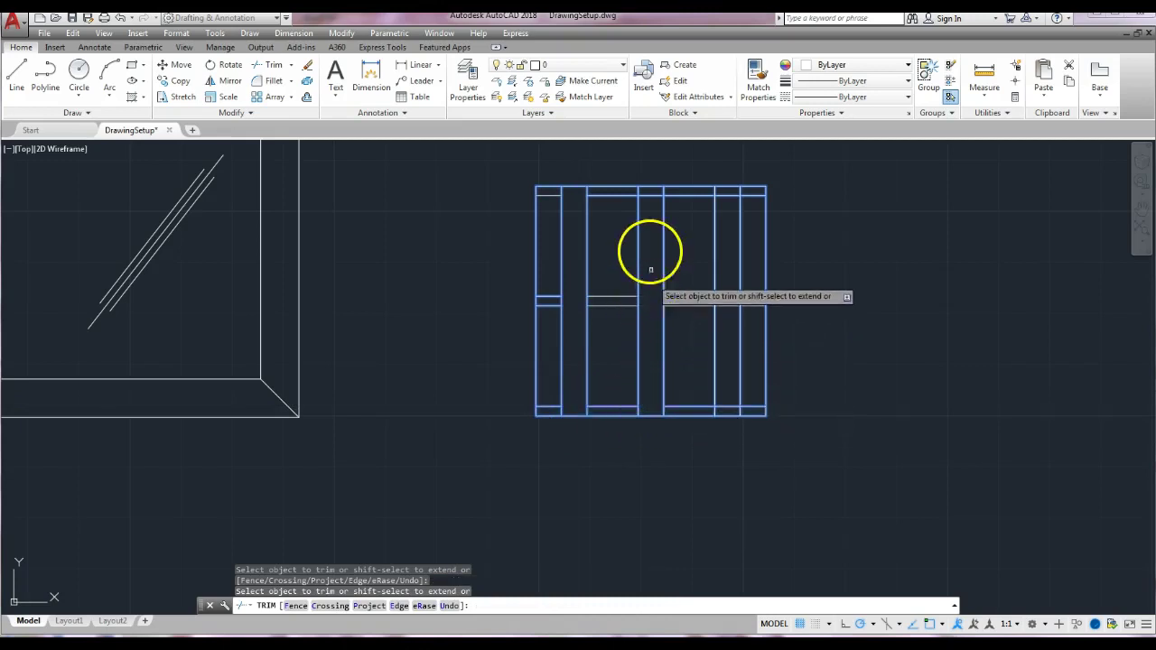
left_click(647, 195)
left_click(729, 195)
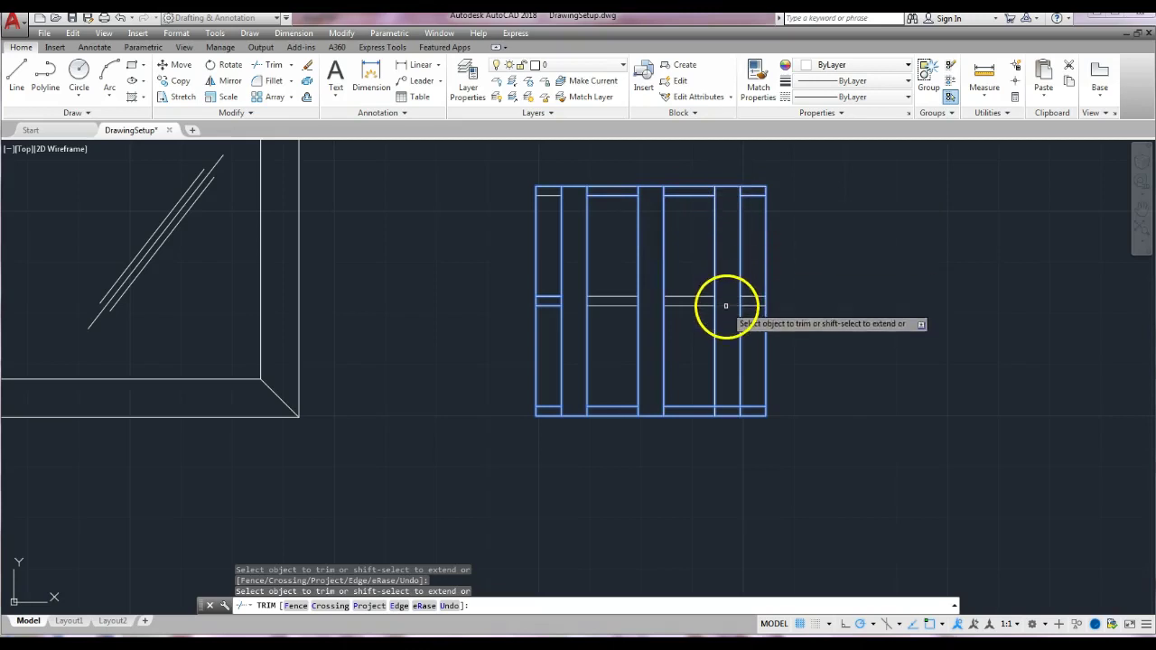
left_click(725, 305)
left_click(725, 297)
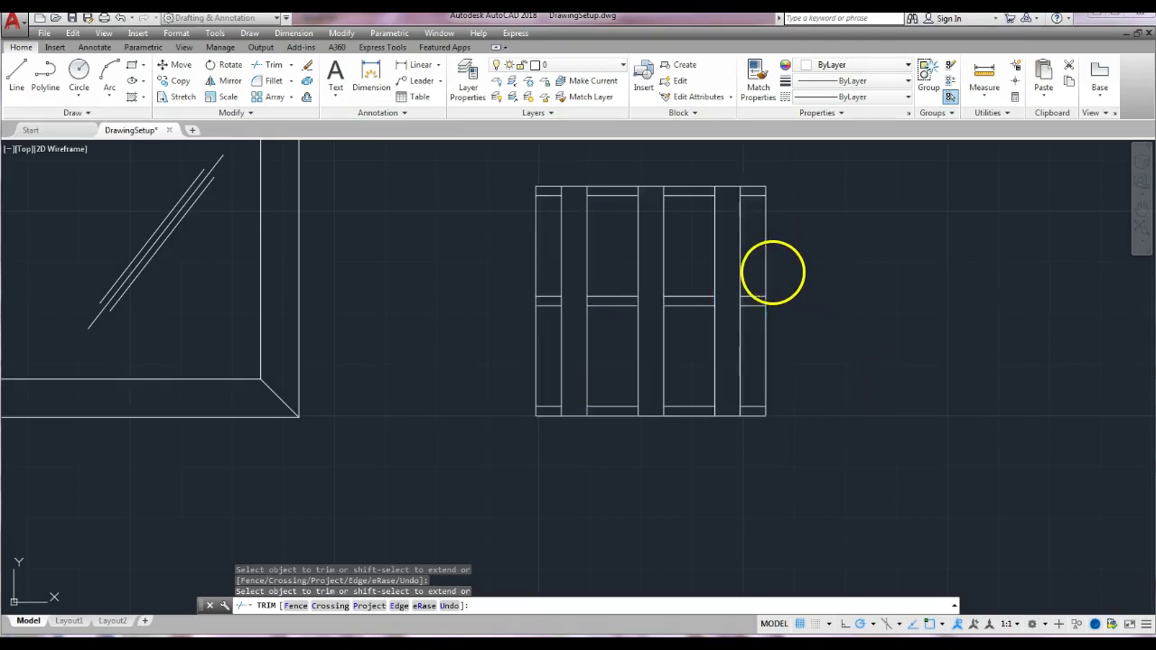
key("Return")
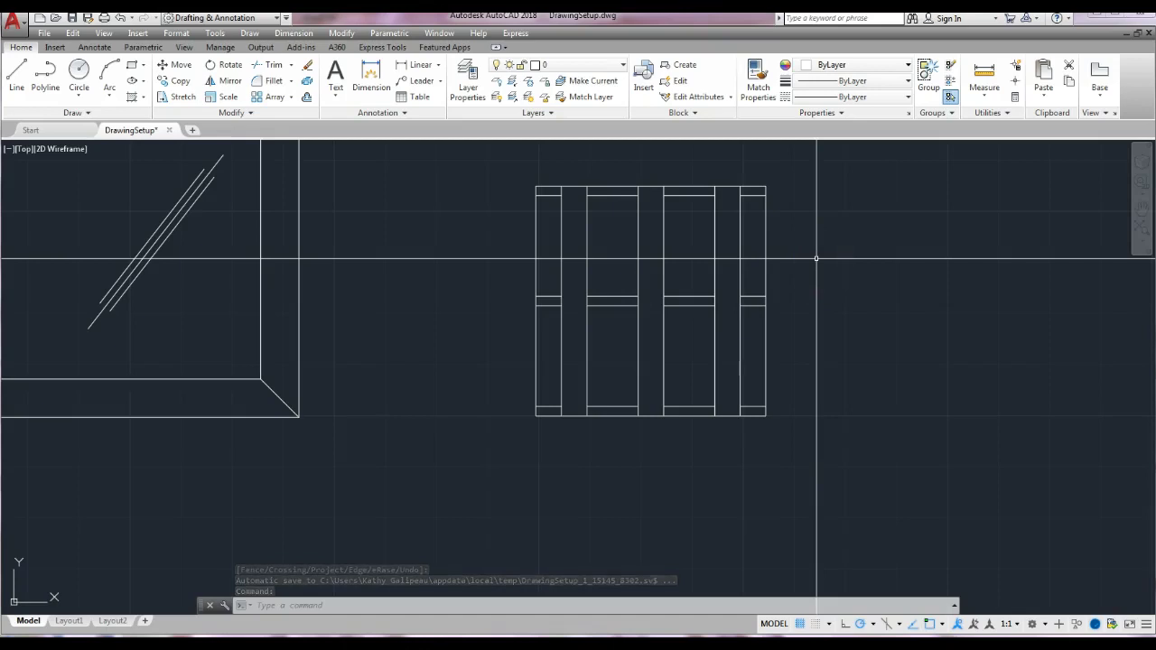
Erase the short middle rail segments in the square's outermost left and right bays
left_click(308, 70)
left_click(553, 260)
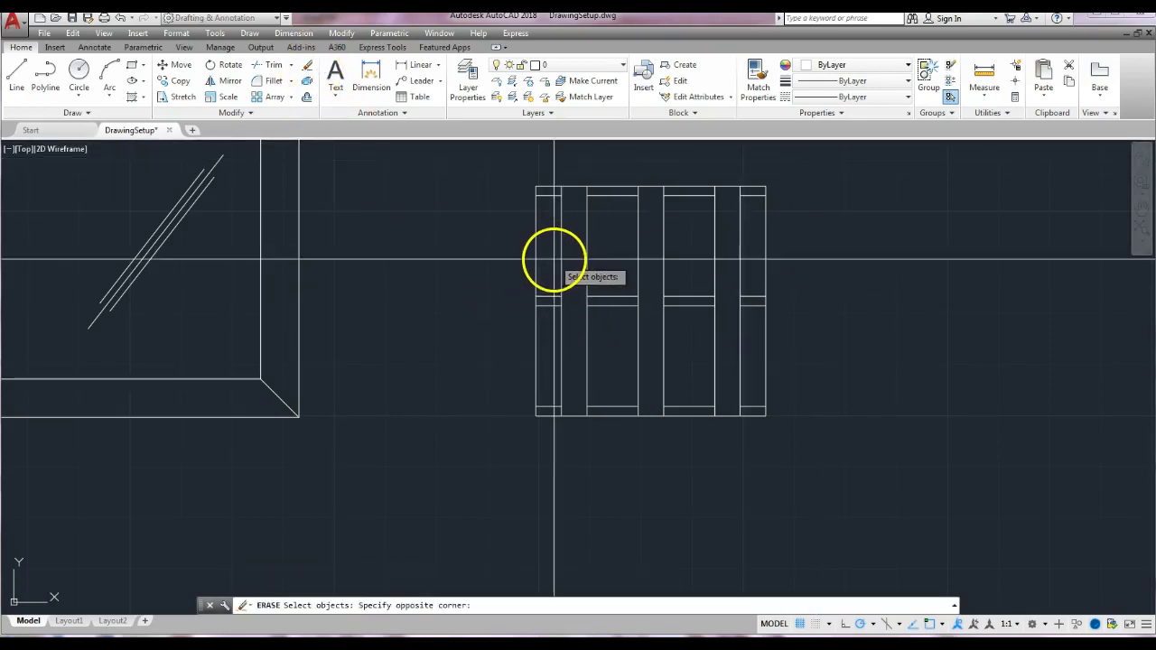
left_click(541, 337)
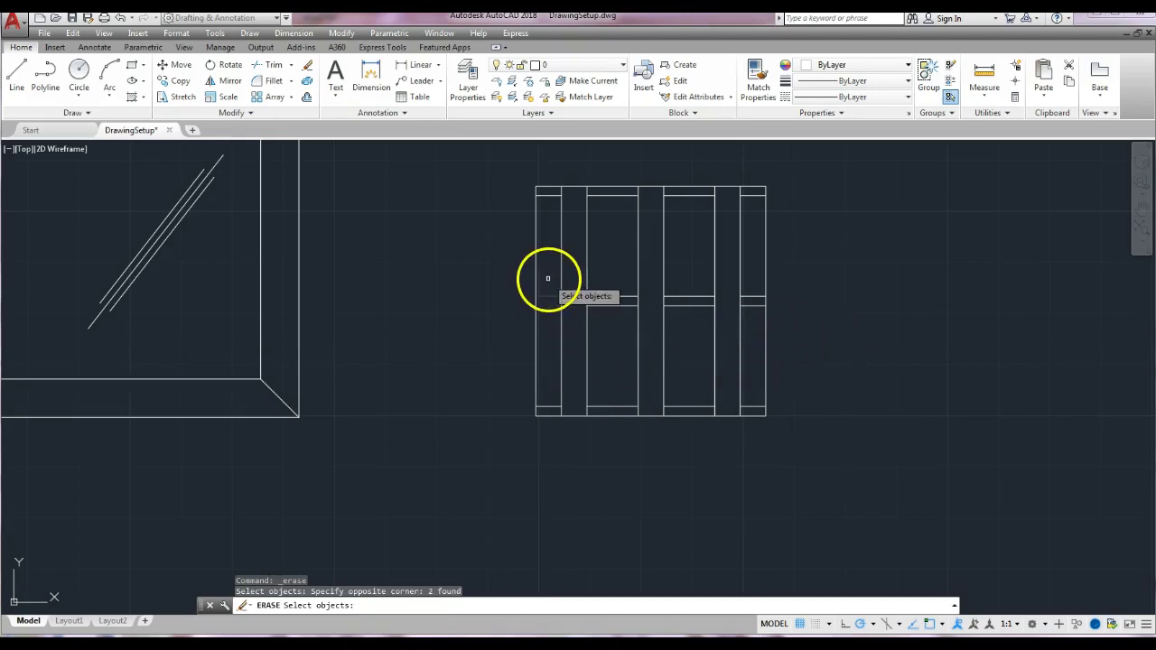
key("Return")
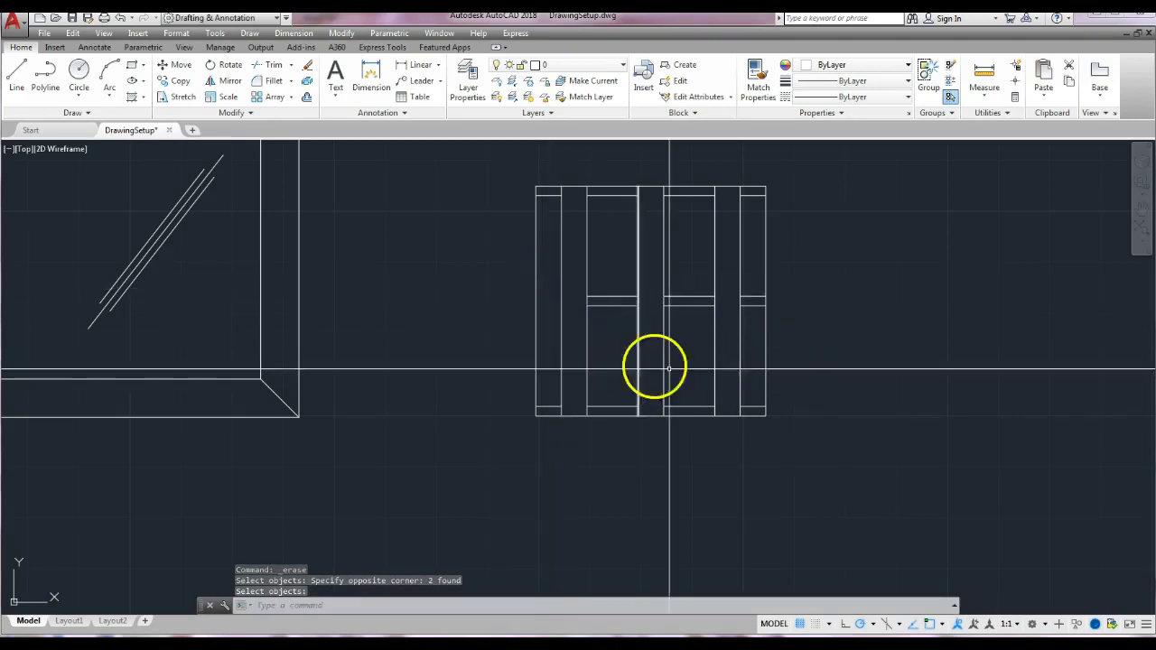
key("Return")
left_click(756, 277)
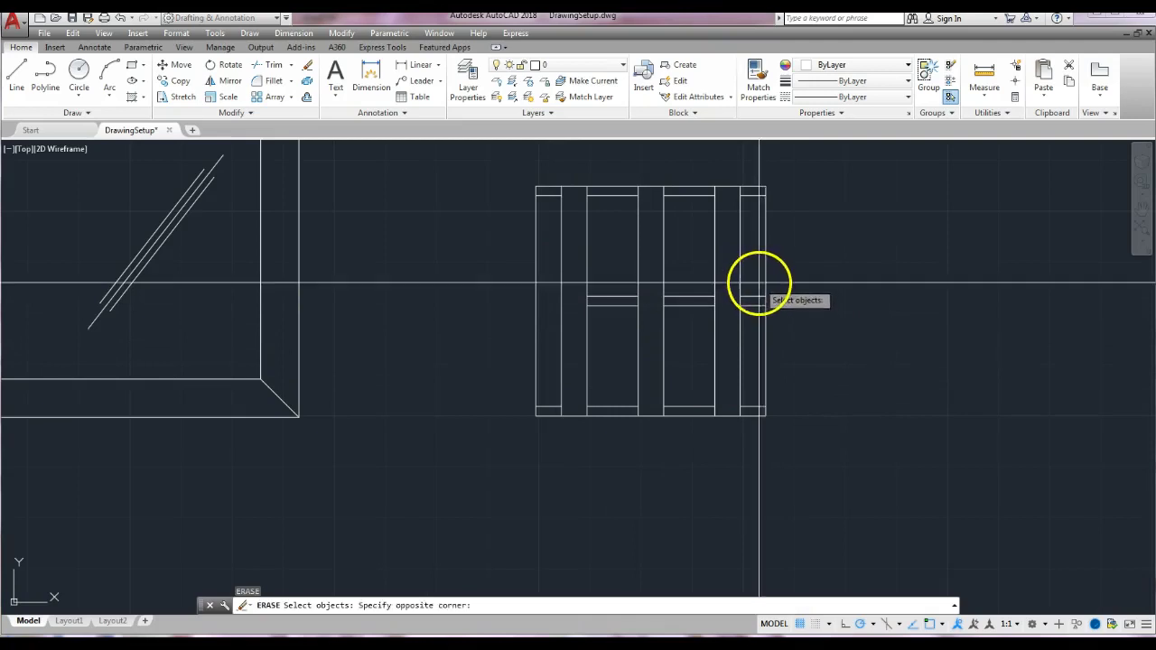
left_click(747, 321)
key("Return")
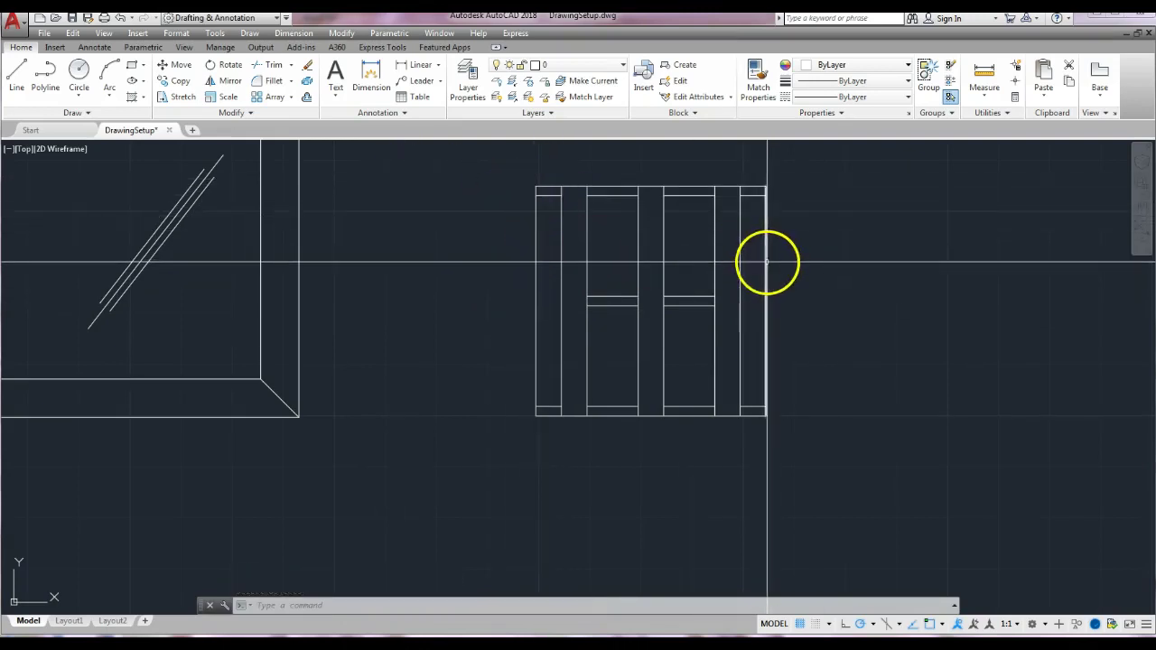
Trim the square's left and right edges between the top and bottom rails, leaving only the rail ends
left_click(273, 65)
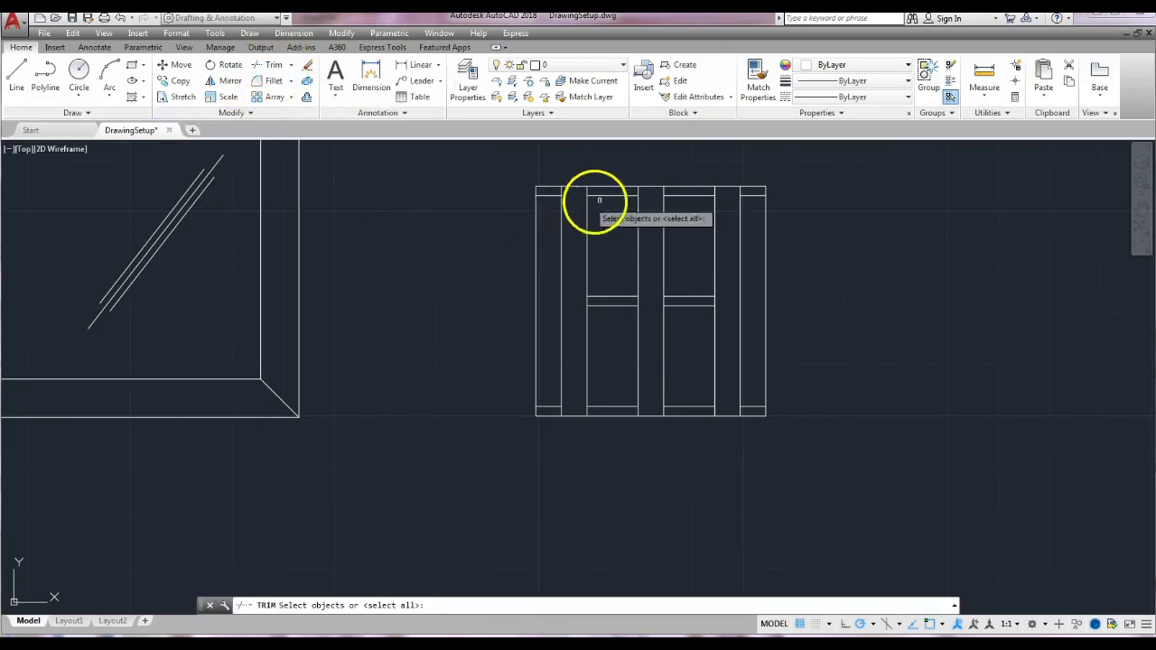
left_click(542, 170)
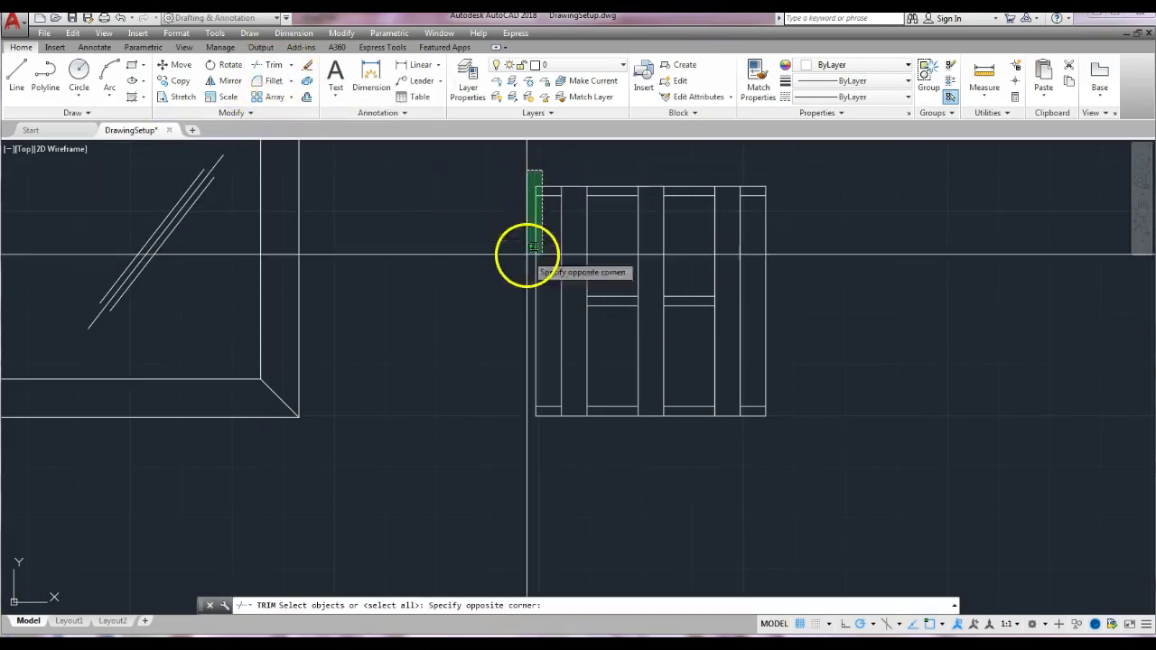
left_click(530, 434)
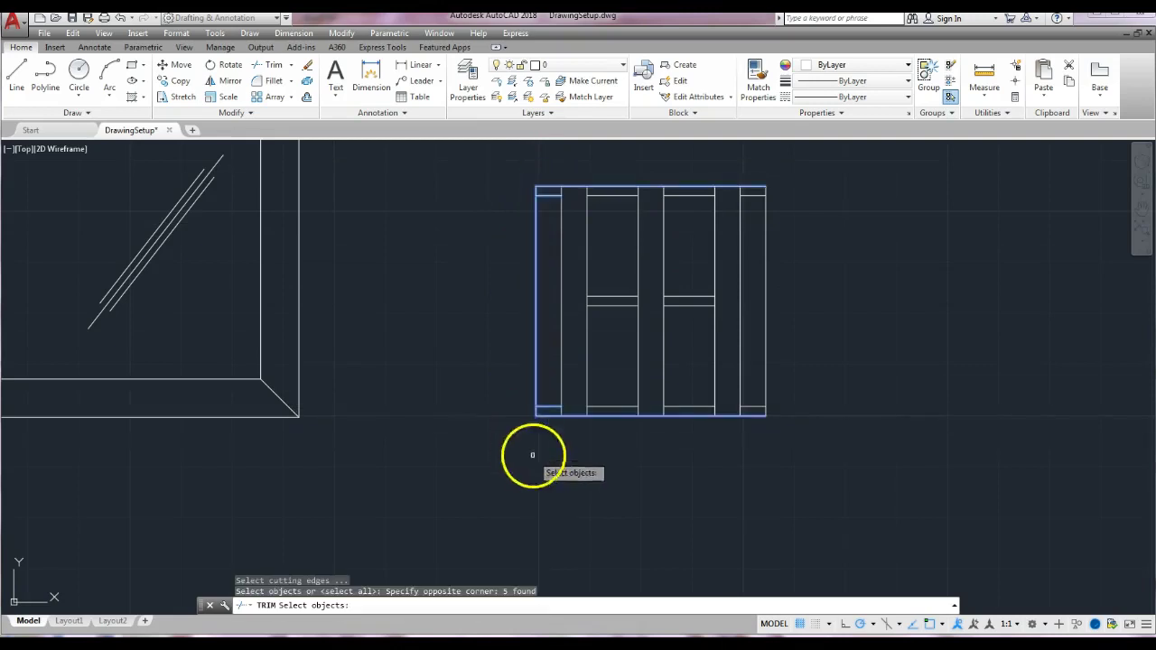
left_click(794, 171)
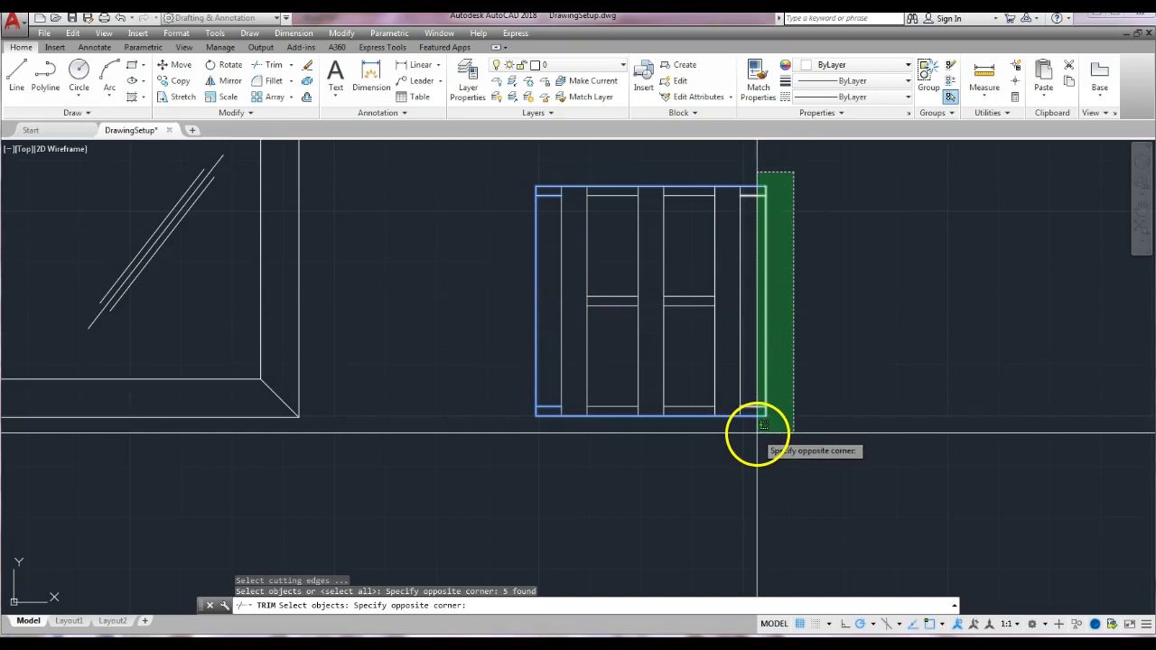
left_click(757, 433)
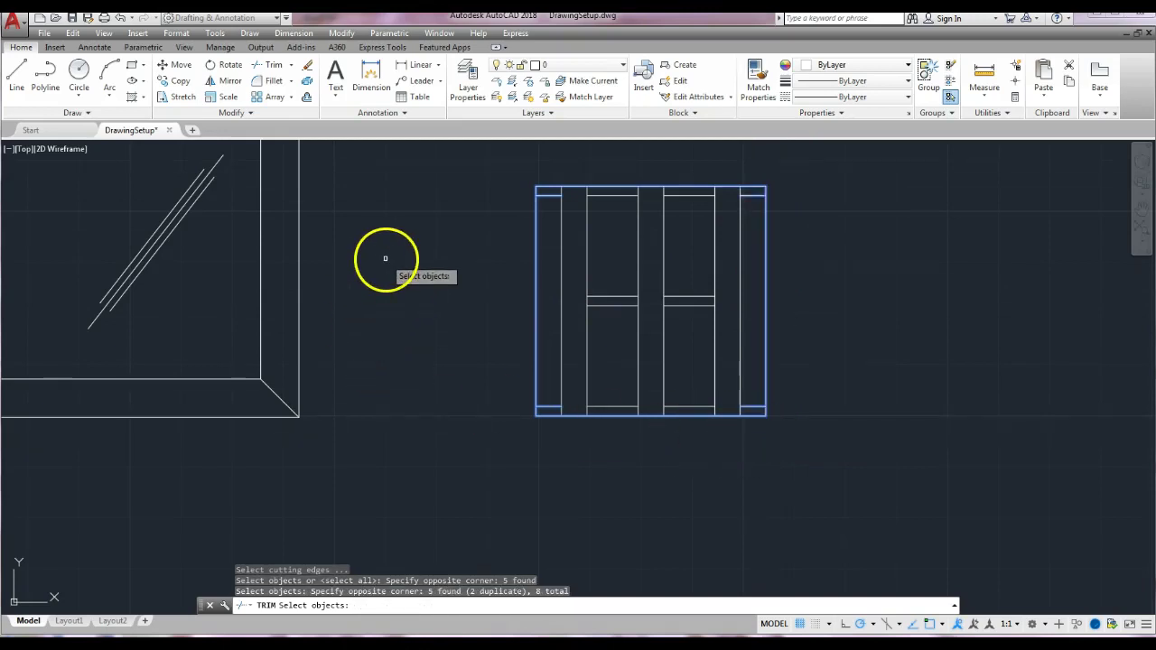
key("Return")
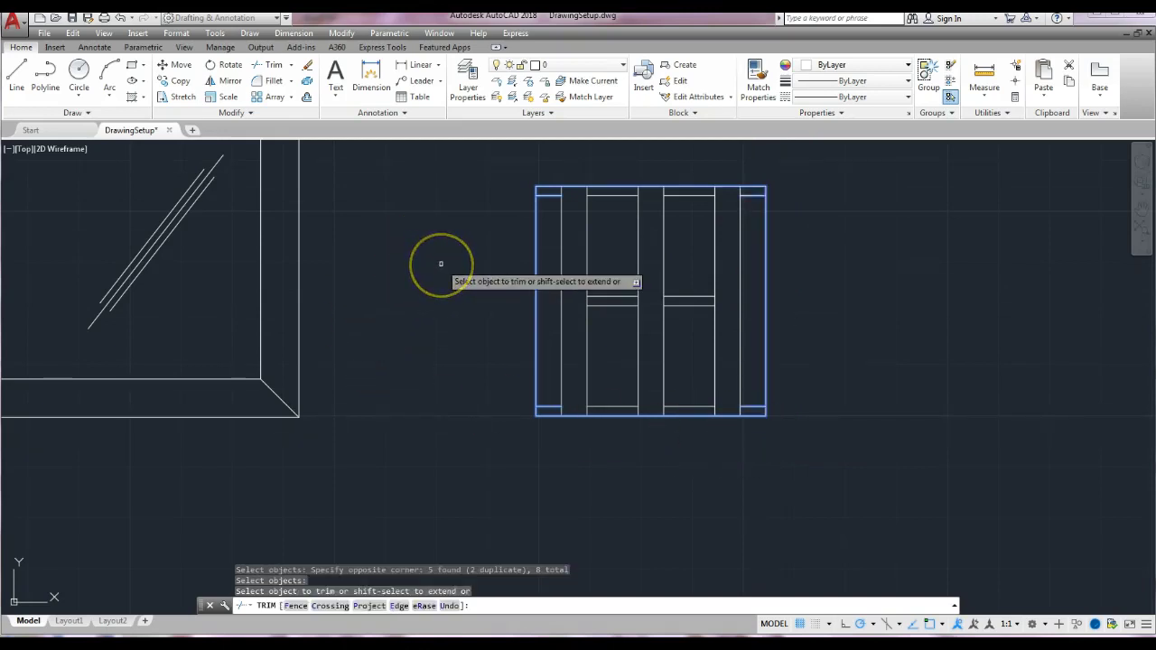
left_click(535, 246)
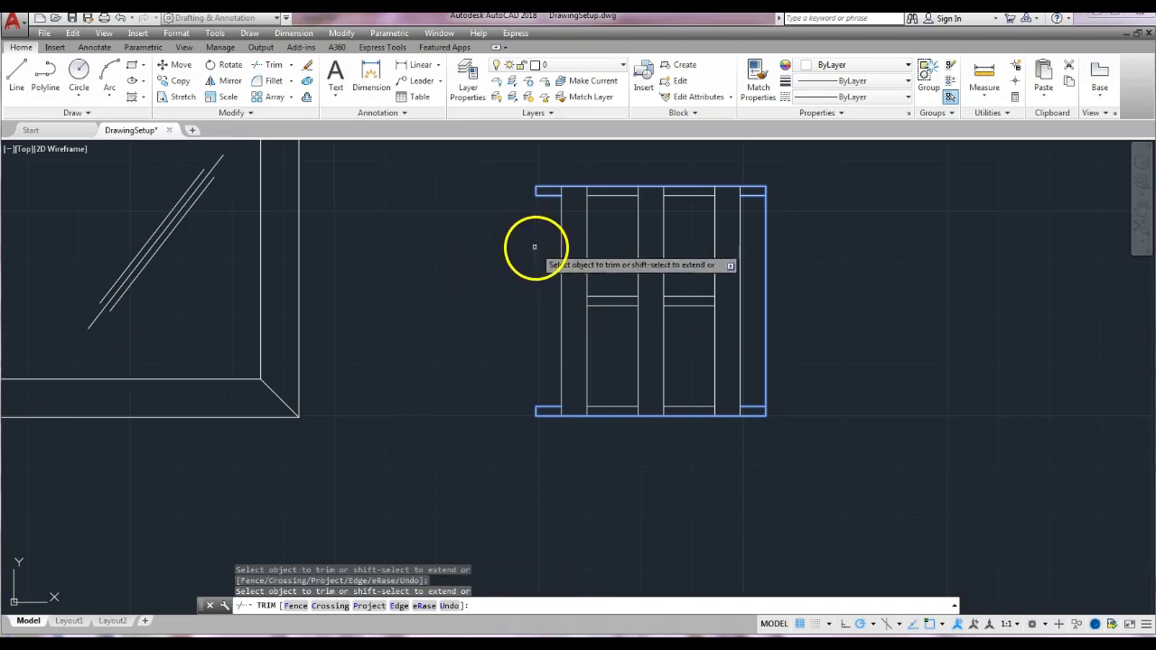
left_click(766, 341)
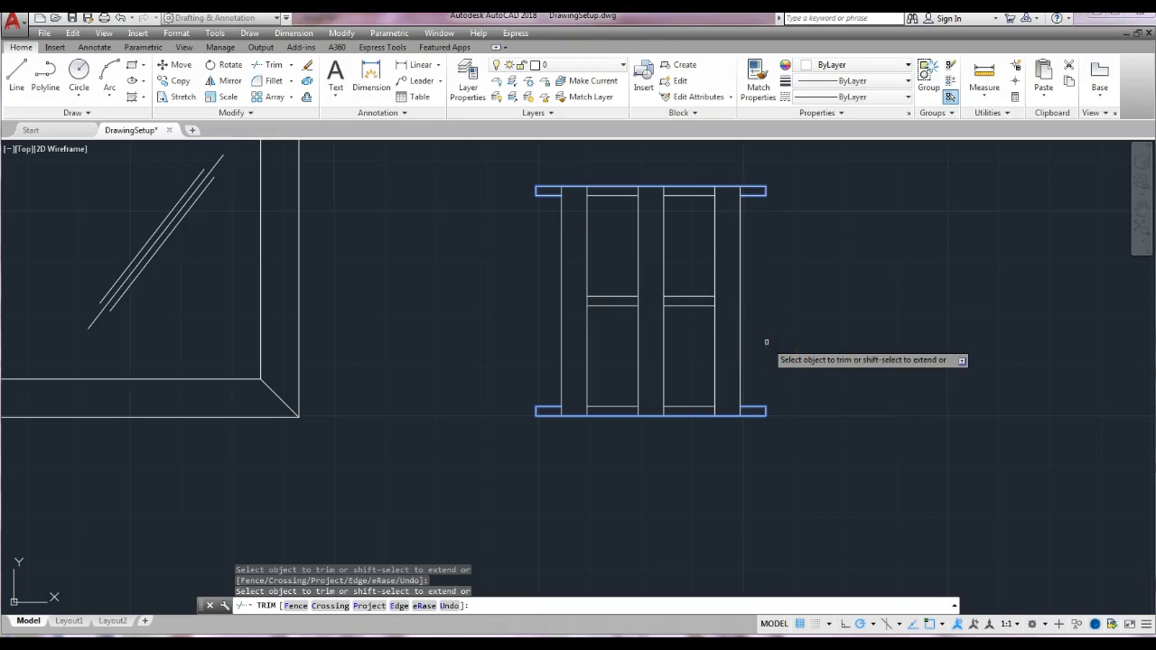
key("Return")
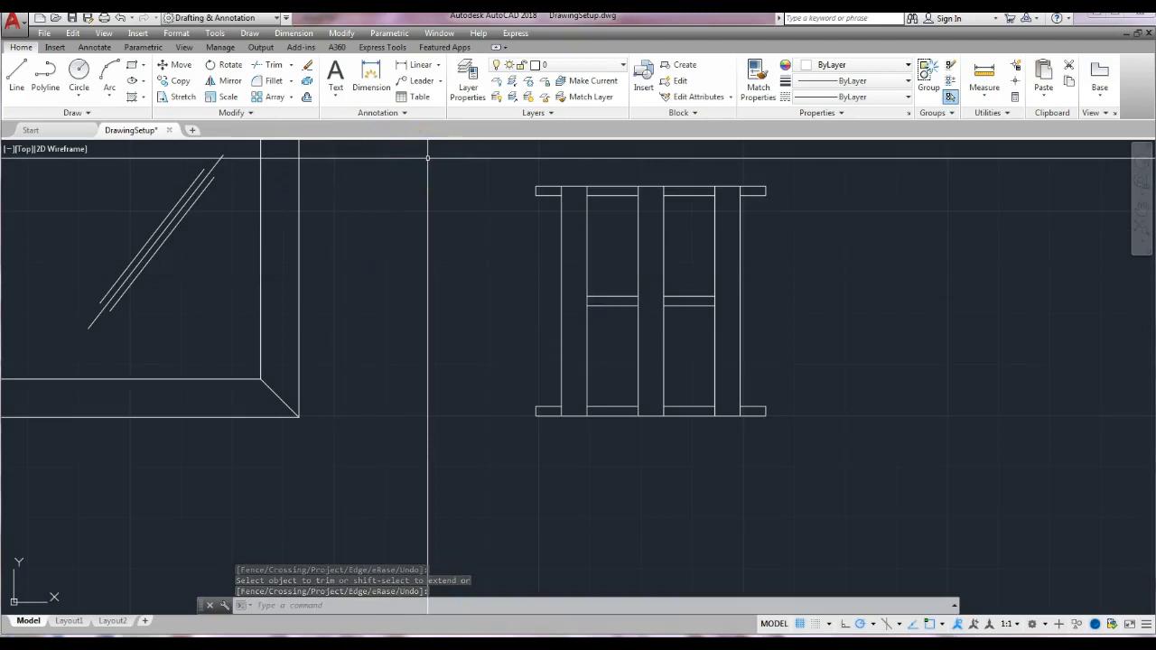
left_click(382, 227)
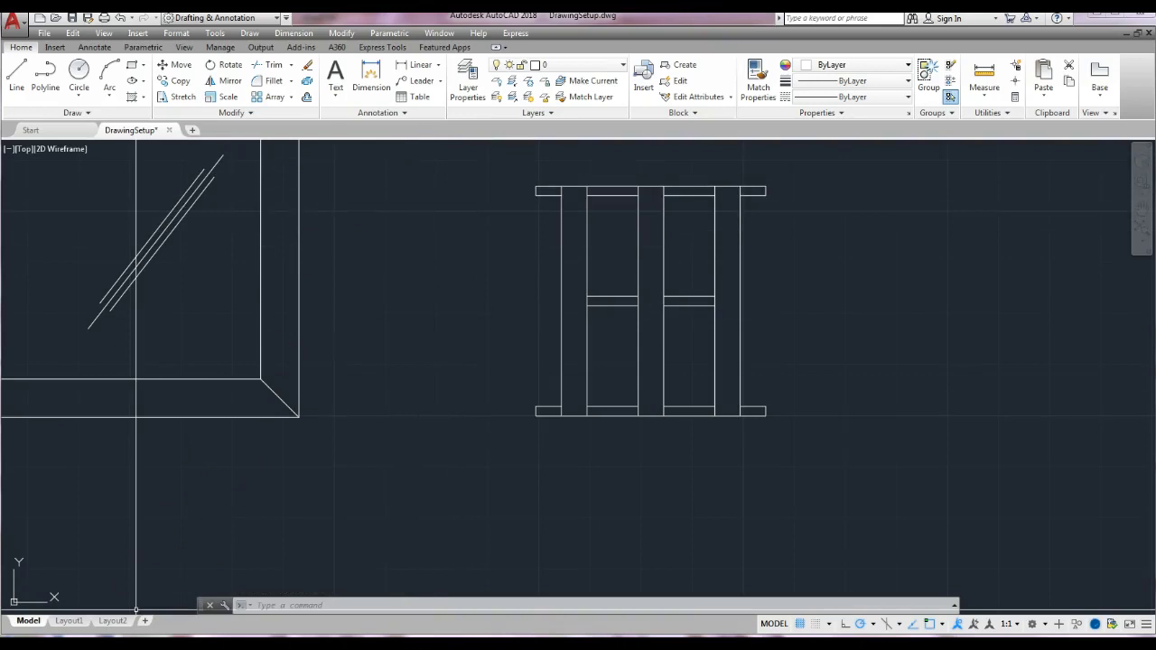
scroll(511, 497, "down", 5)
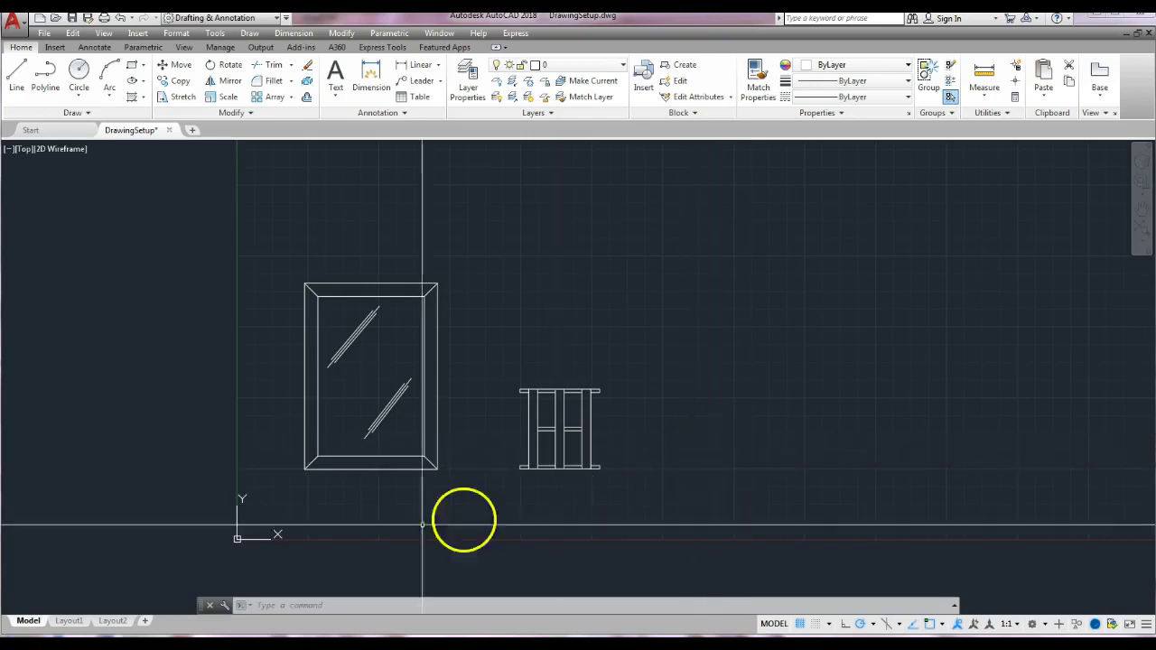
left_click(100, 611)
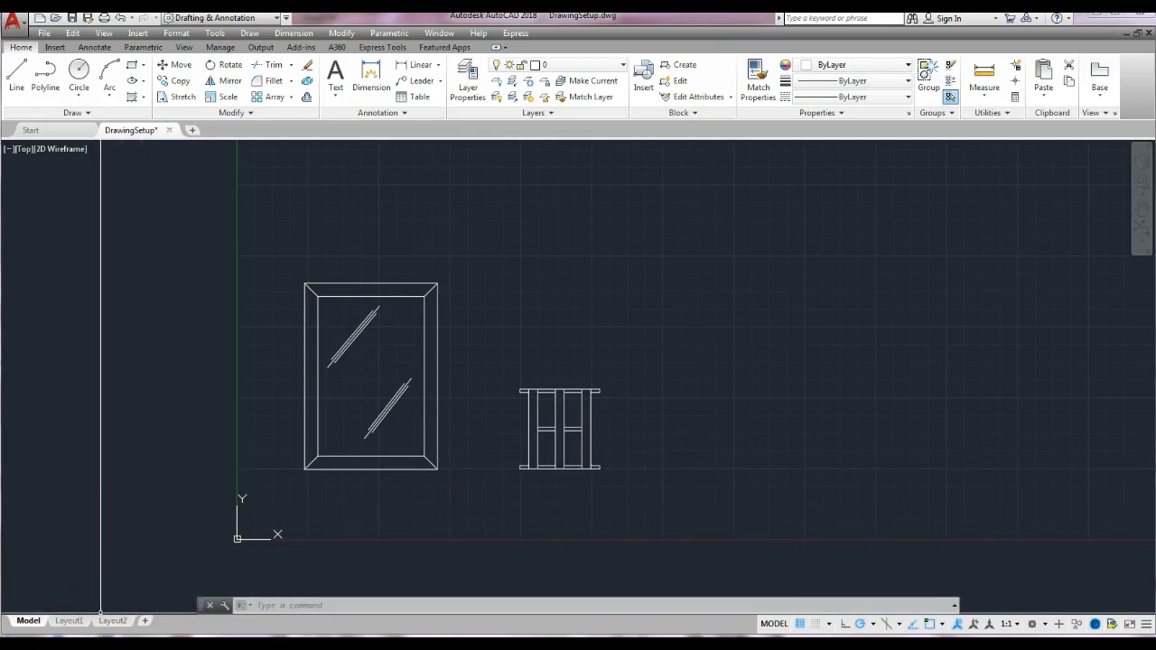
left_click(713, 461)
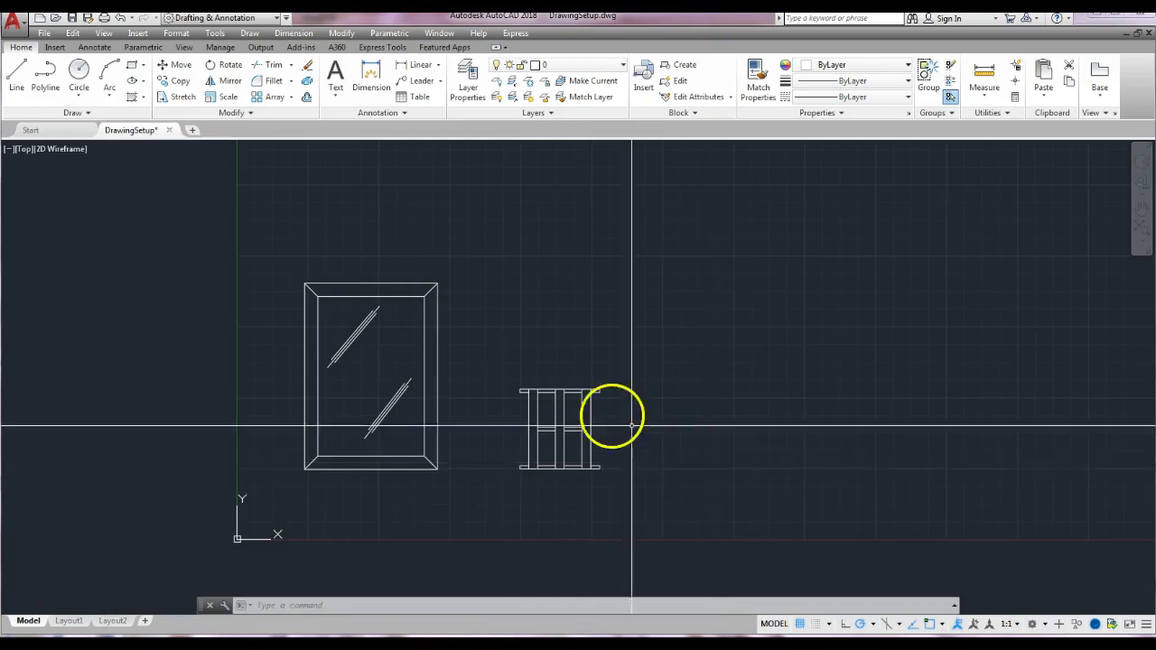
Draw a circle with a 1/2" diameter in the empty area to the right of the slatted square
left_click(80, 78)
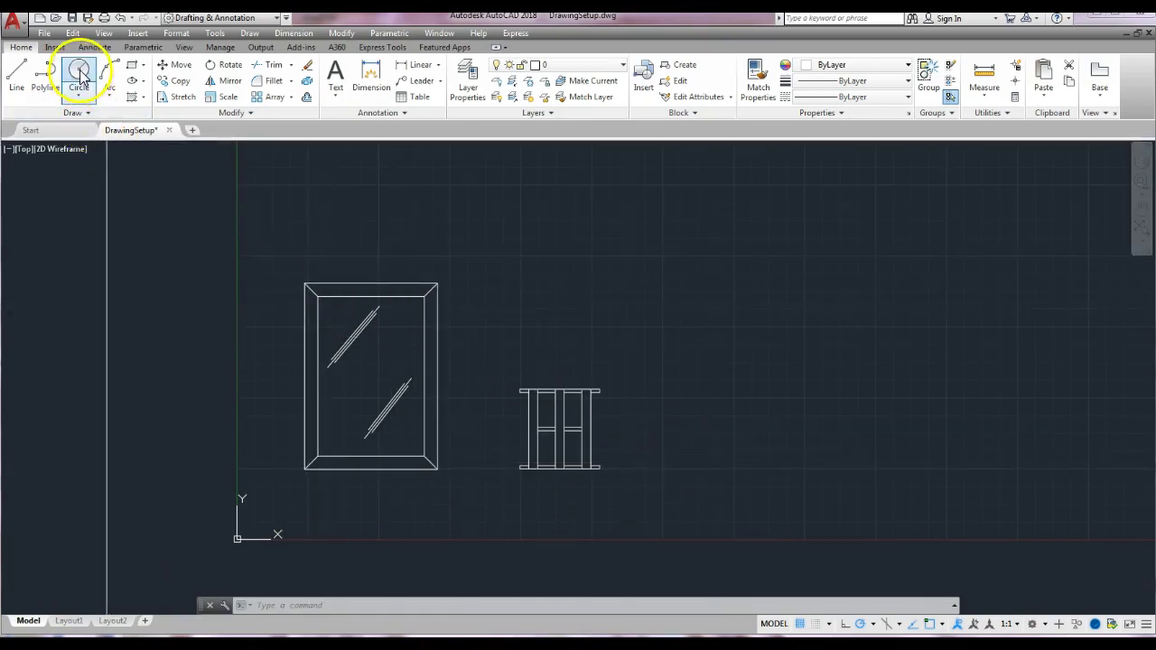
scroll(714, 434, "up", 4)
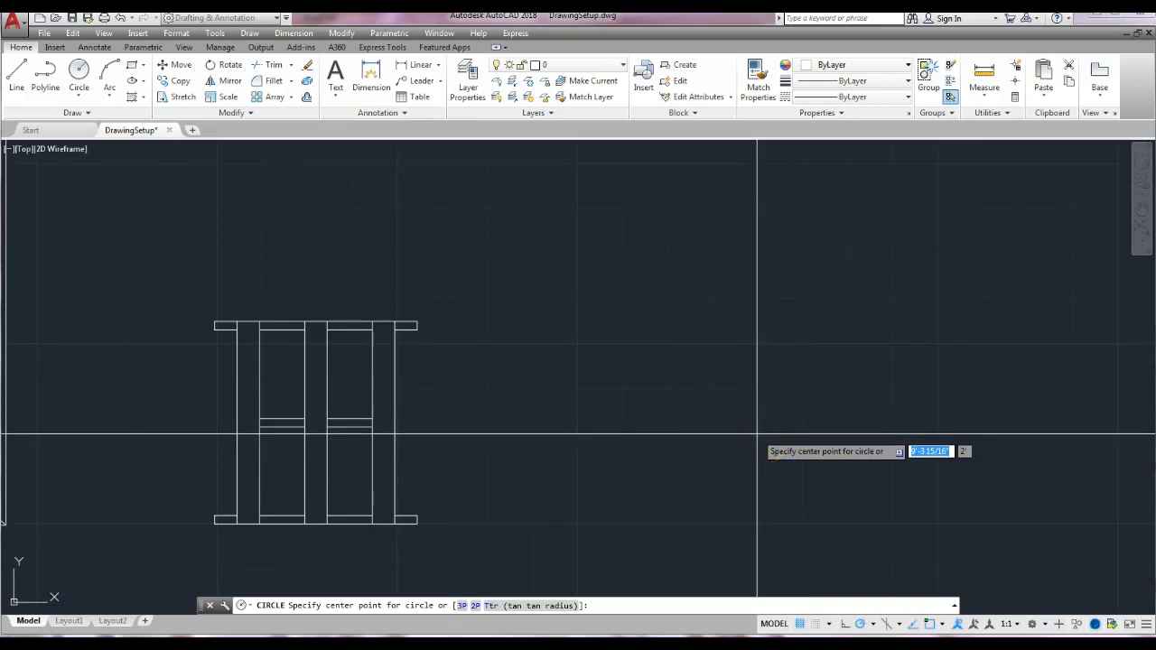
left_click(757, 434)
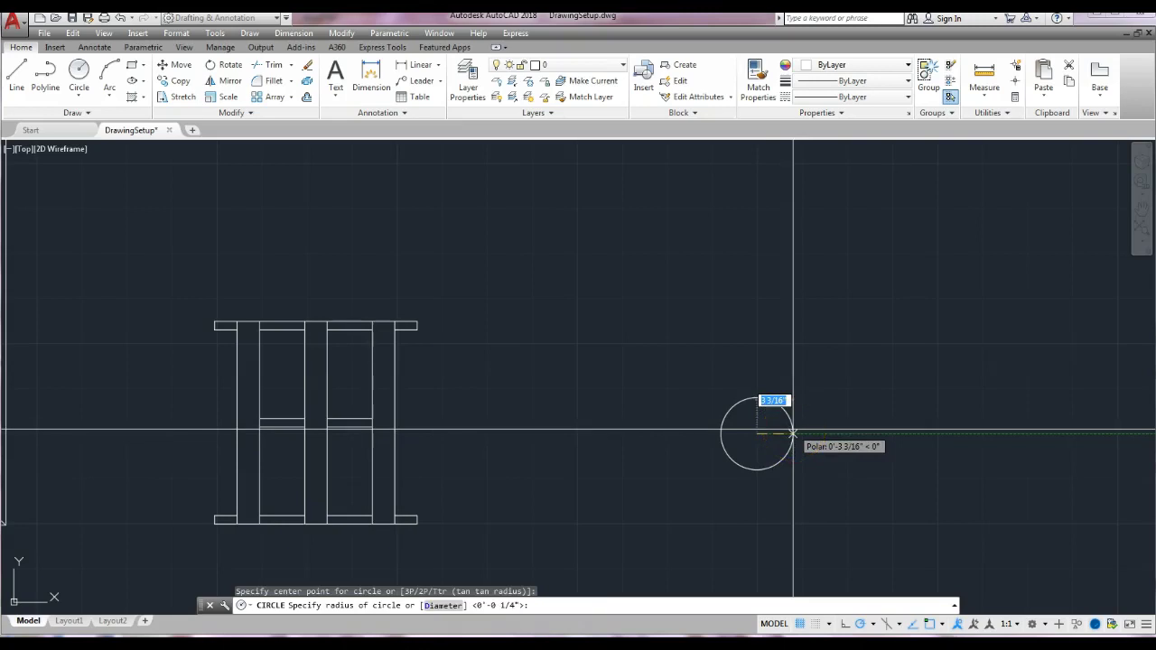
type("0")
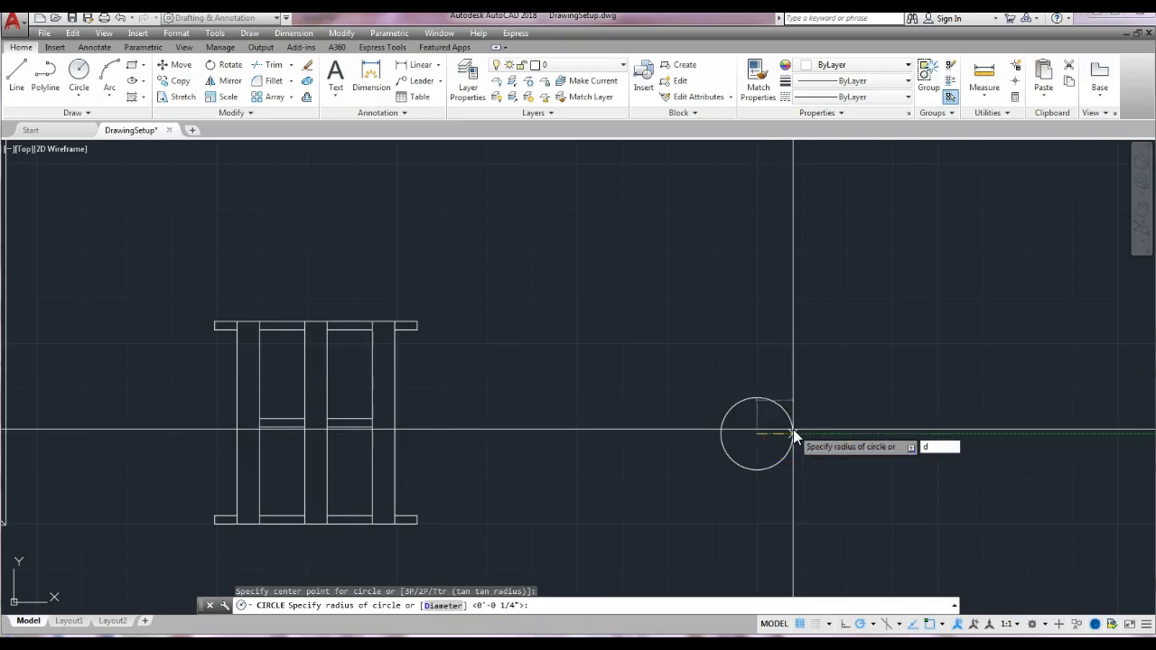
key("Return")
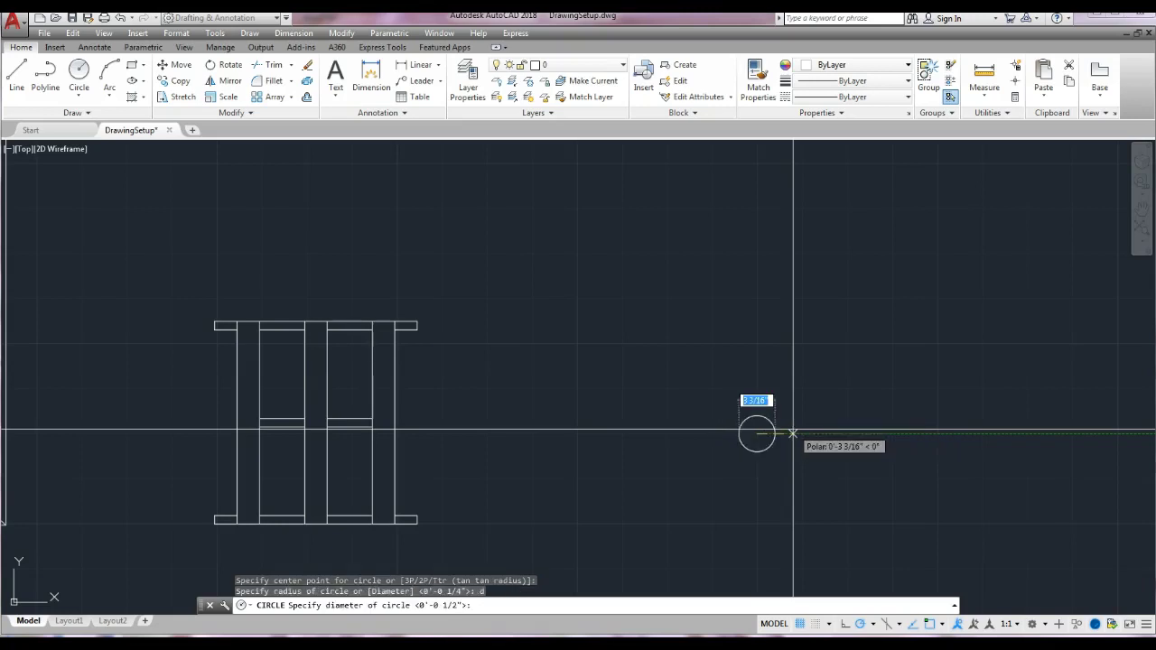
type("1/2")
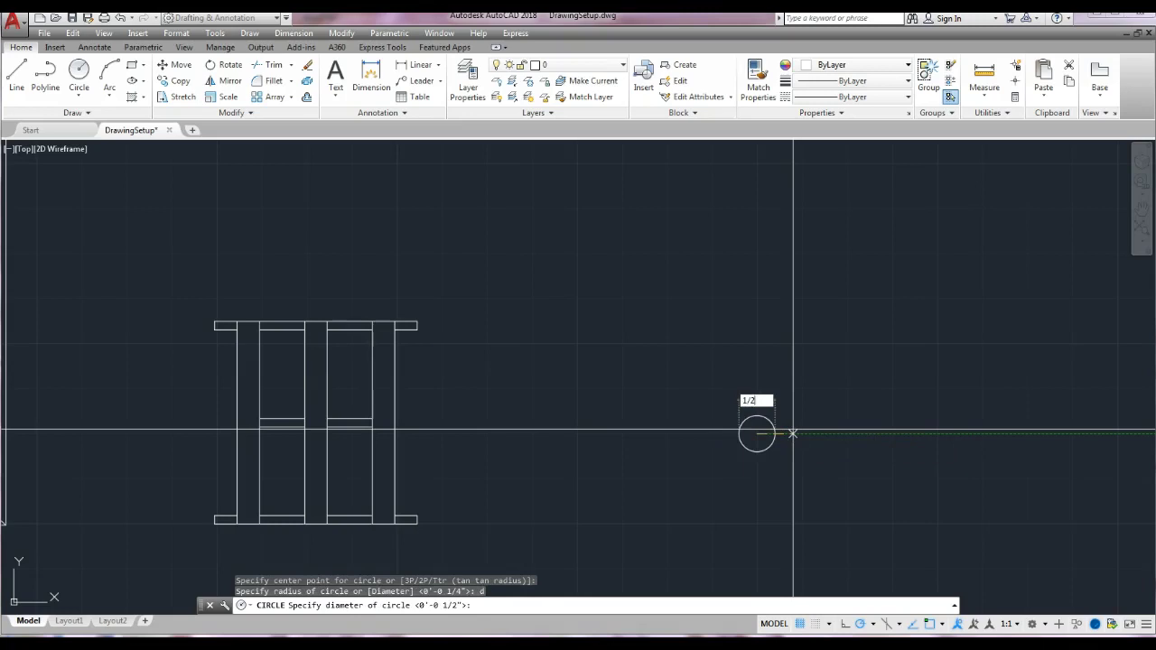
key("Return")
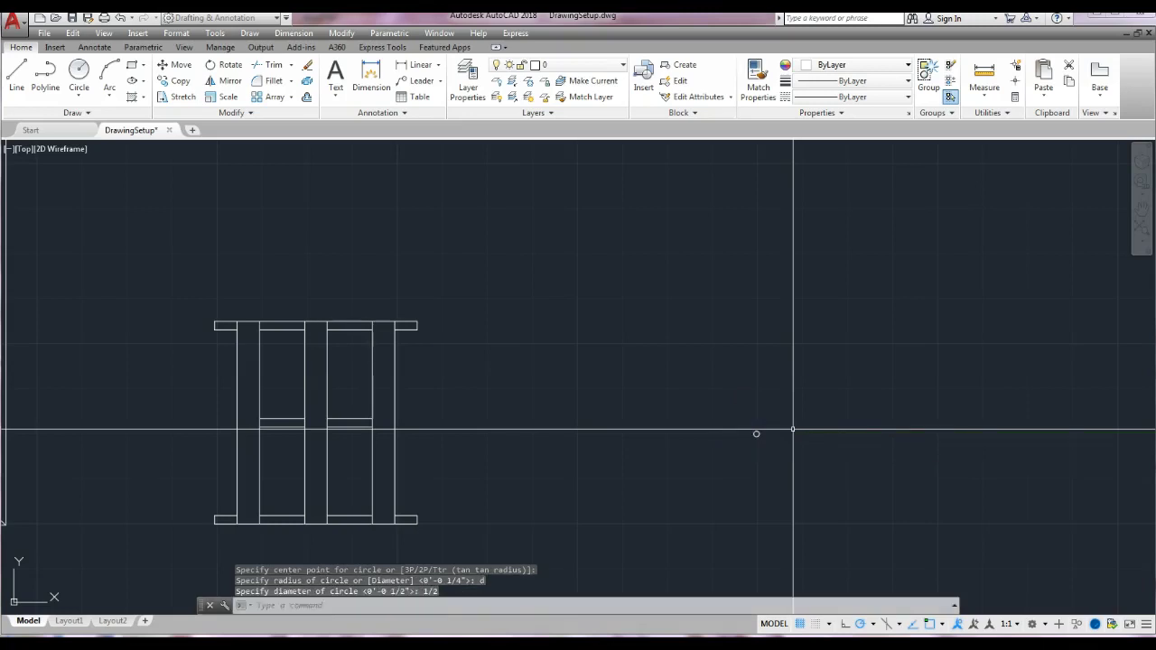
scroll(756, 440, "up", 8)
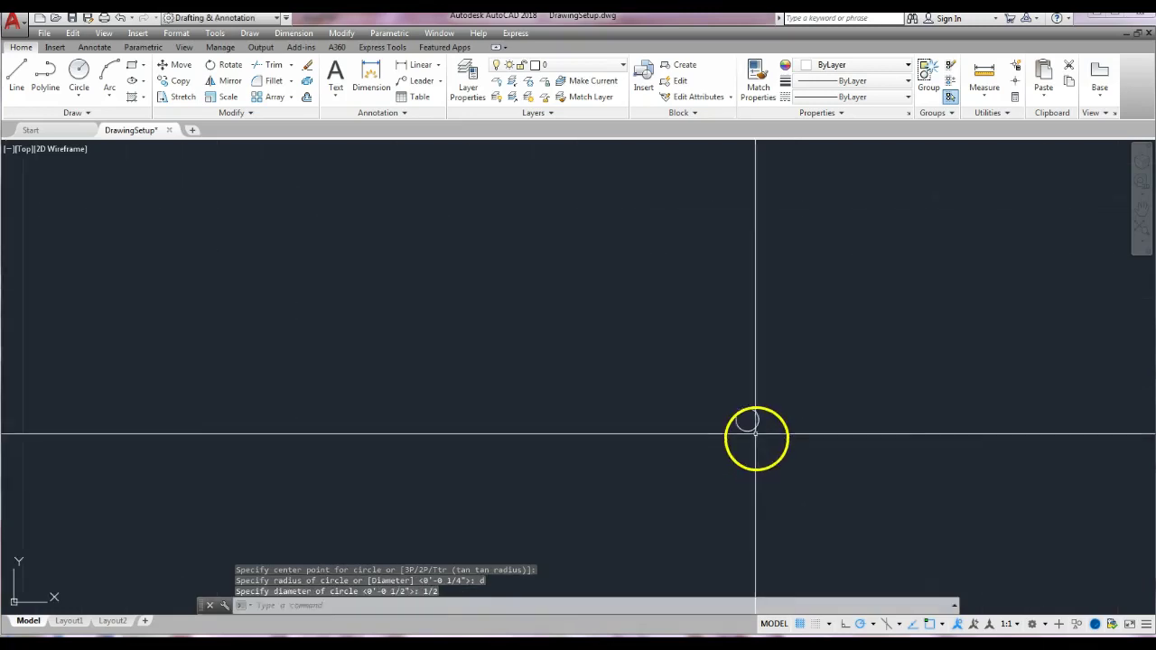
scroll(758, 442, "down", 6)
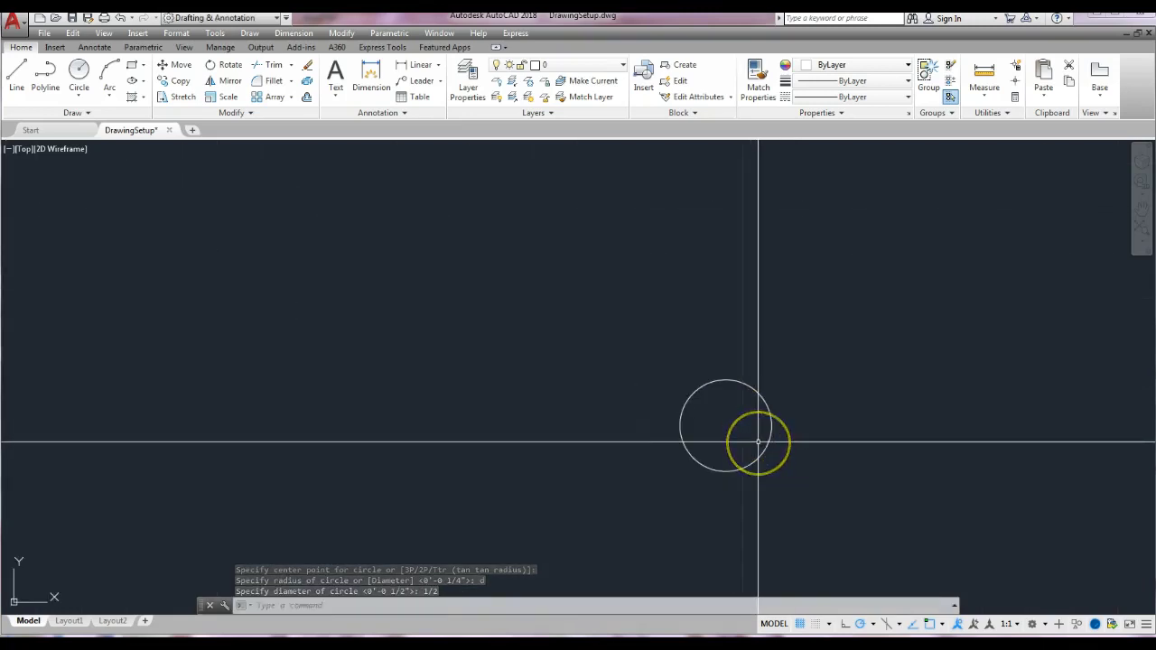
middle_click_drag(761, 455, 787, 421)
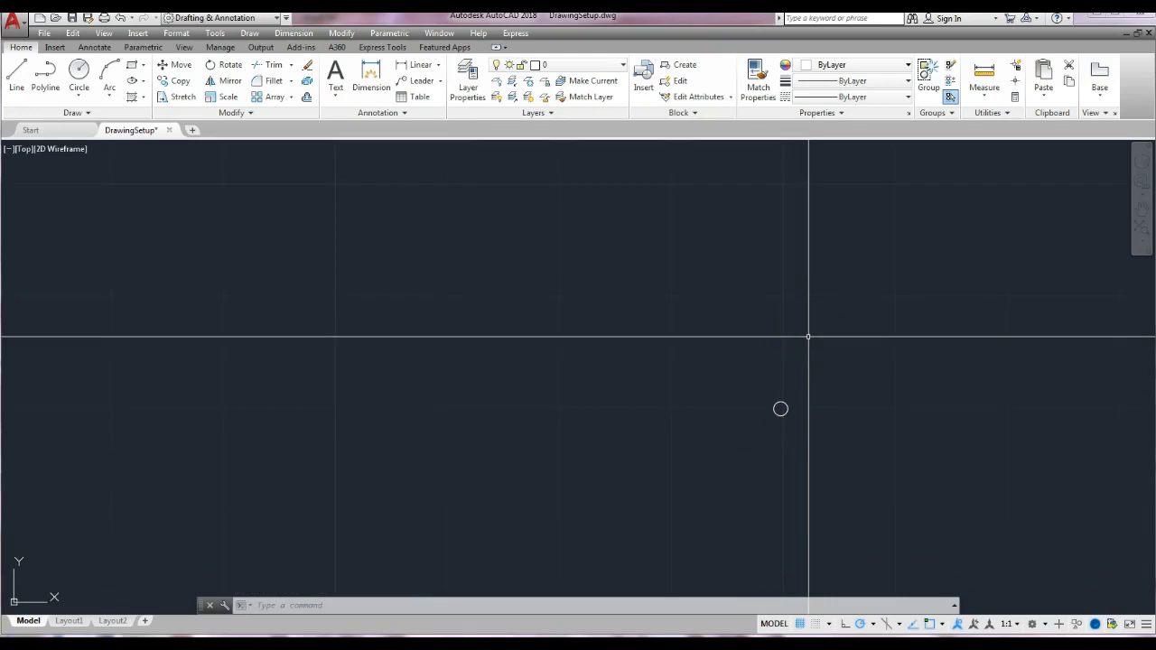
left_click(780, 387)
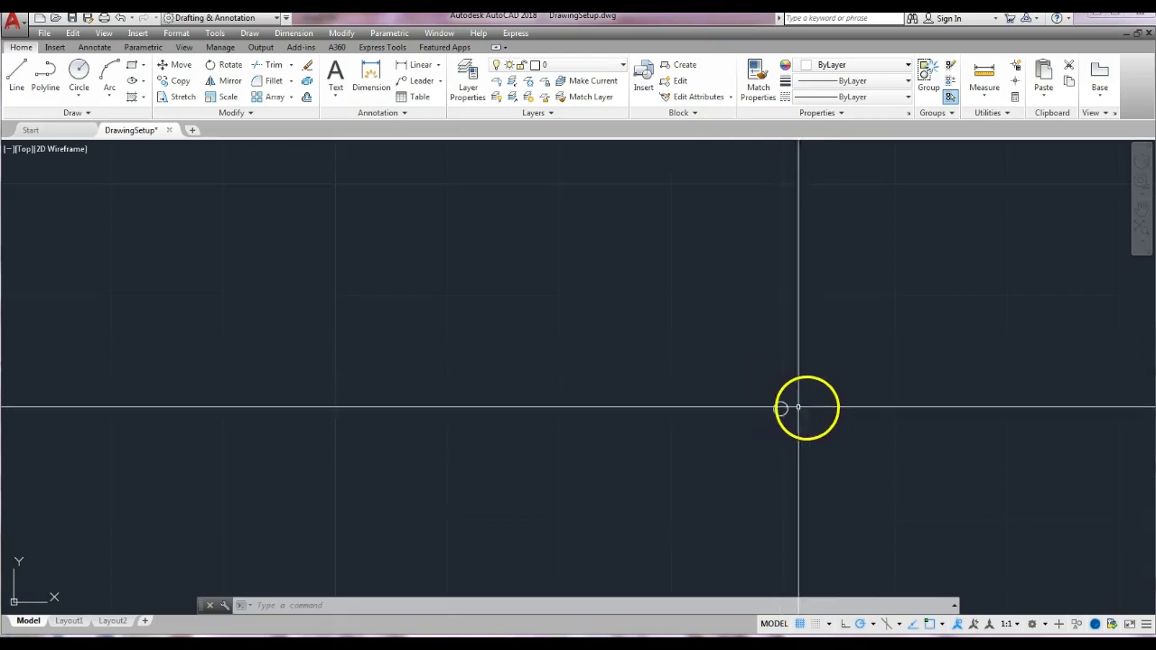
scroll(795, 393, "up", 2)
middle_click_drag(805, 416, 795, 389)
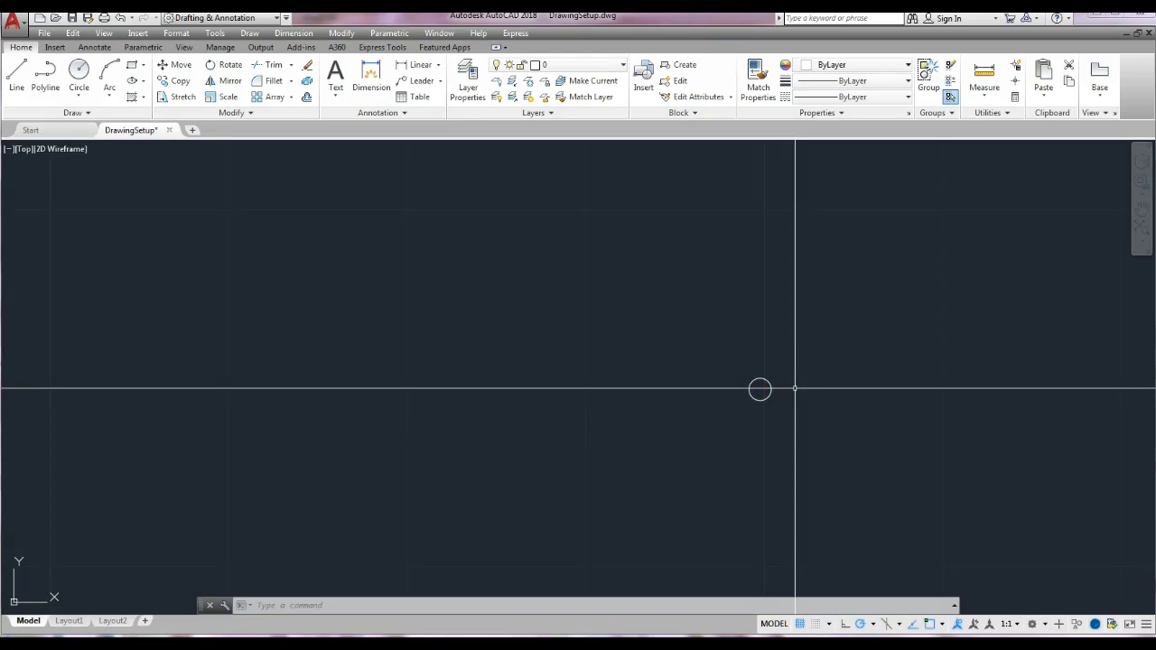
Draw a 2" diameter circle concentric with the small circle, checking the enabled object snaps for Center before picking its center
left_click(79, 75)
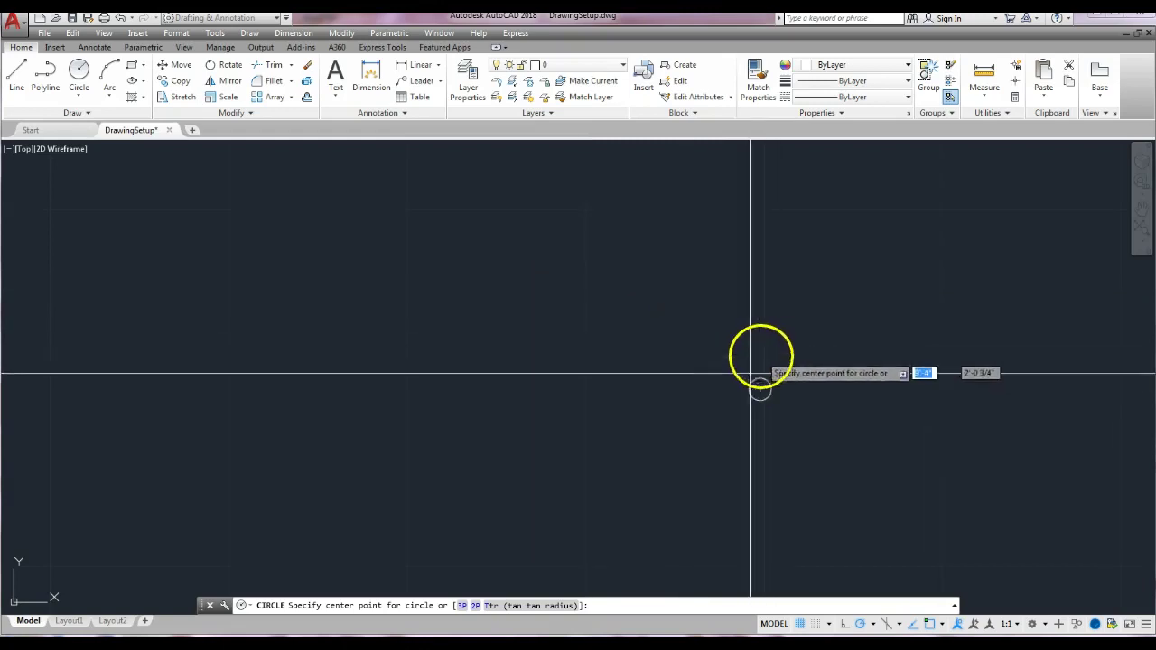
scroll(762, 388, "up", 8)
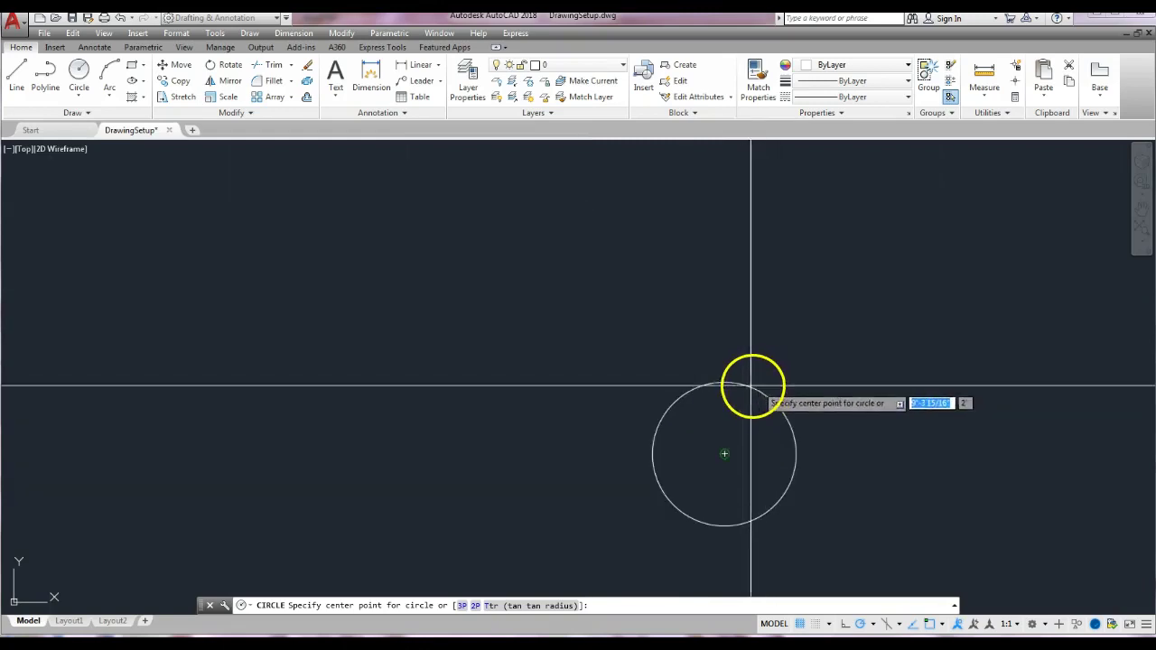
left_click(944, 624)
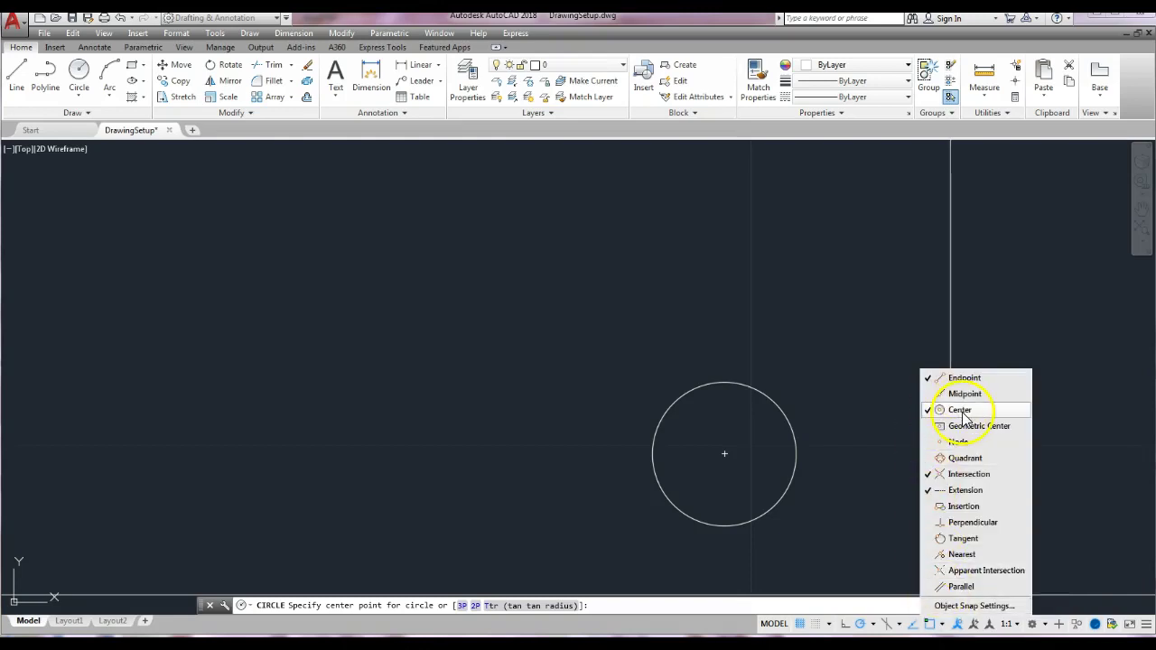
left_click(878, 538)
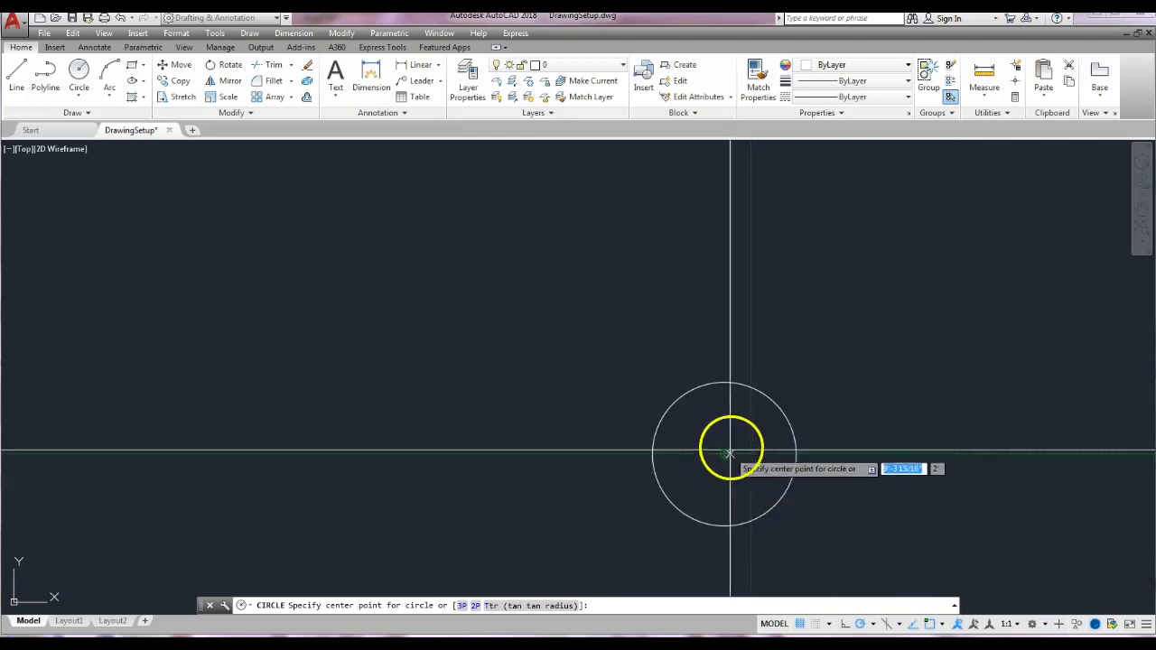
scroll(722, 456, "up", 5)
scroll(757, 452, "down", 4)
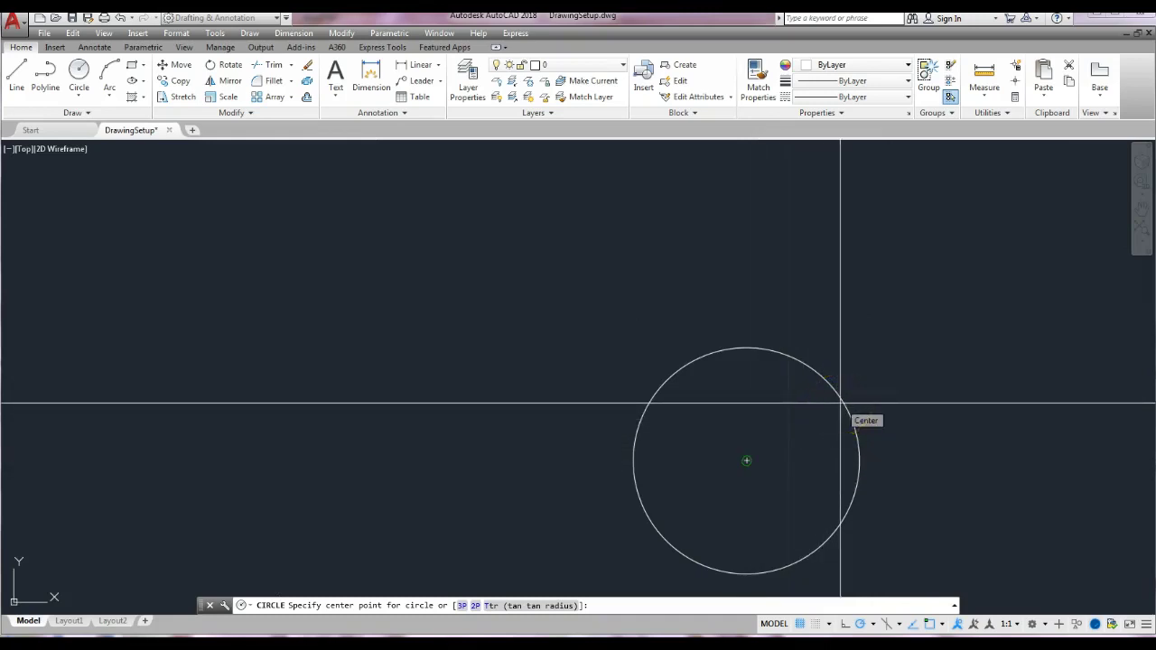
left_click(747, 461)
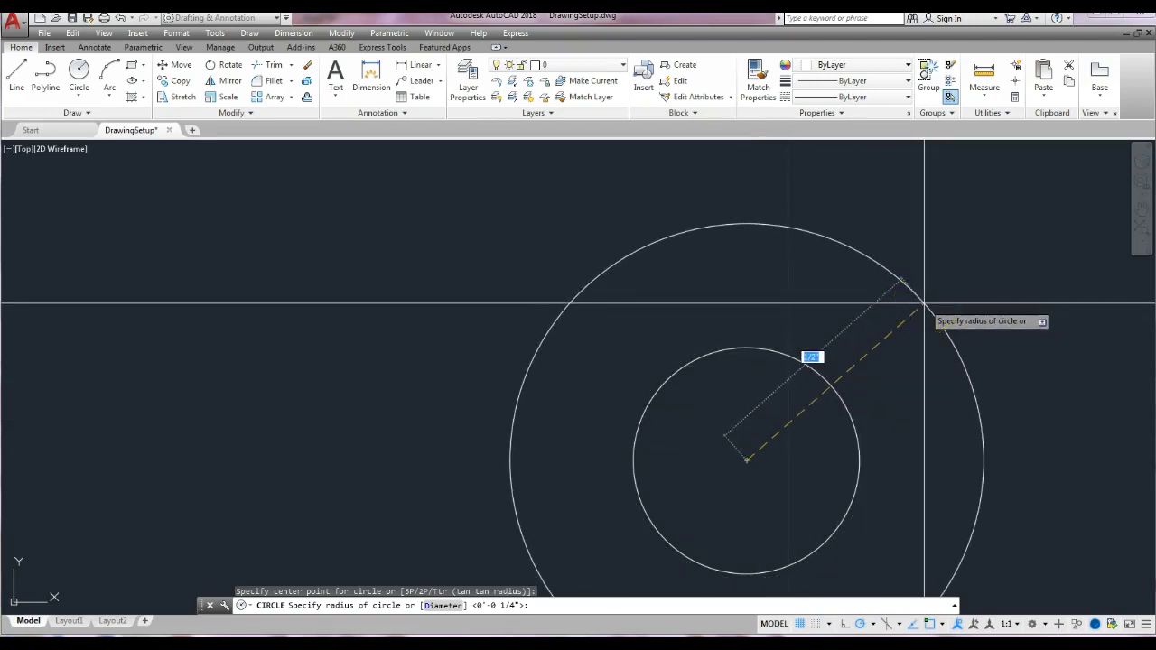
type("d")
key("Return")
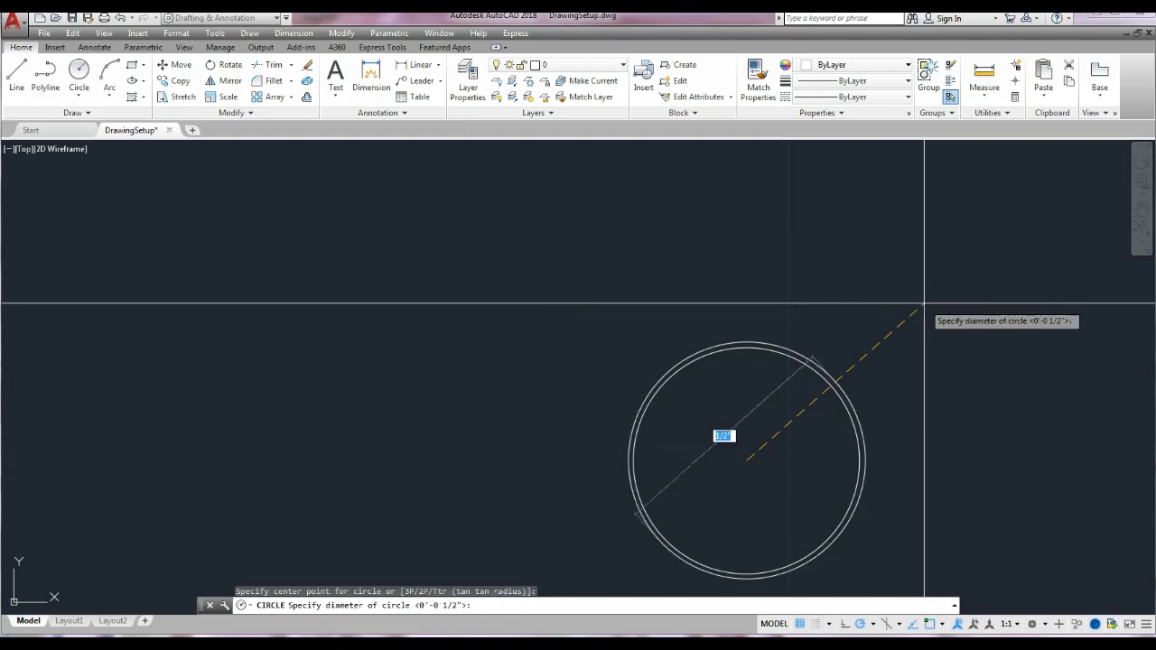
type("2")
key("Return")
scroll(924, 304, "down", 4)
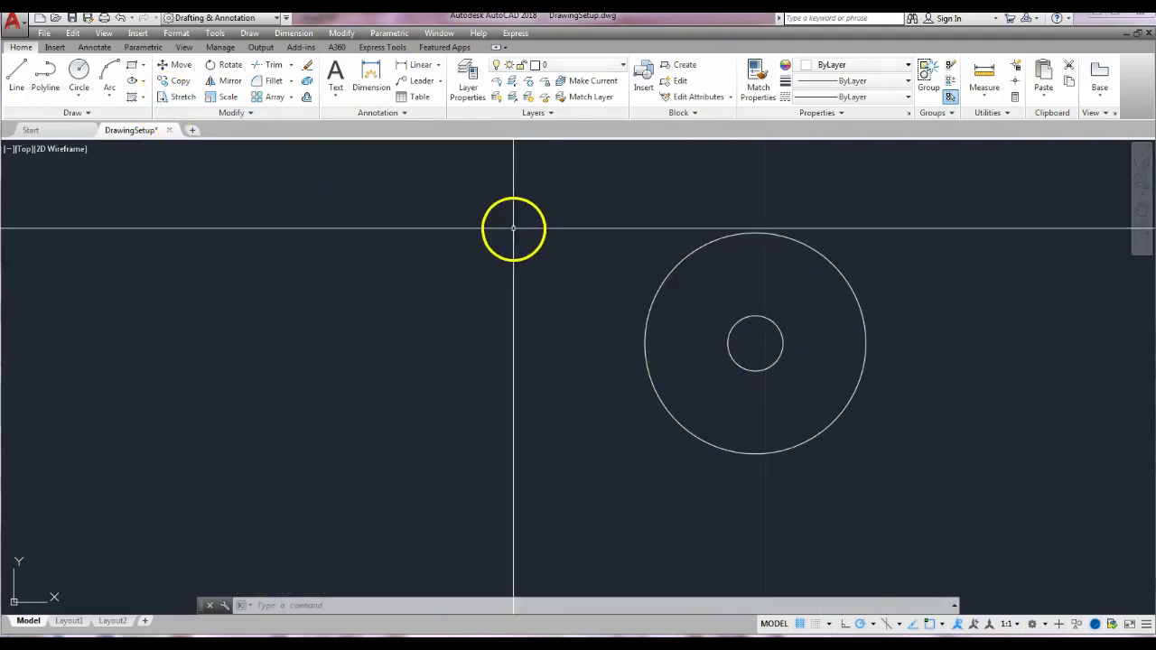
Draw a 1' diameter circle from the shared center of the two existing circles
left_click(79, 72)
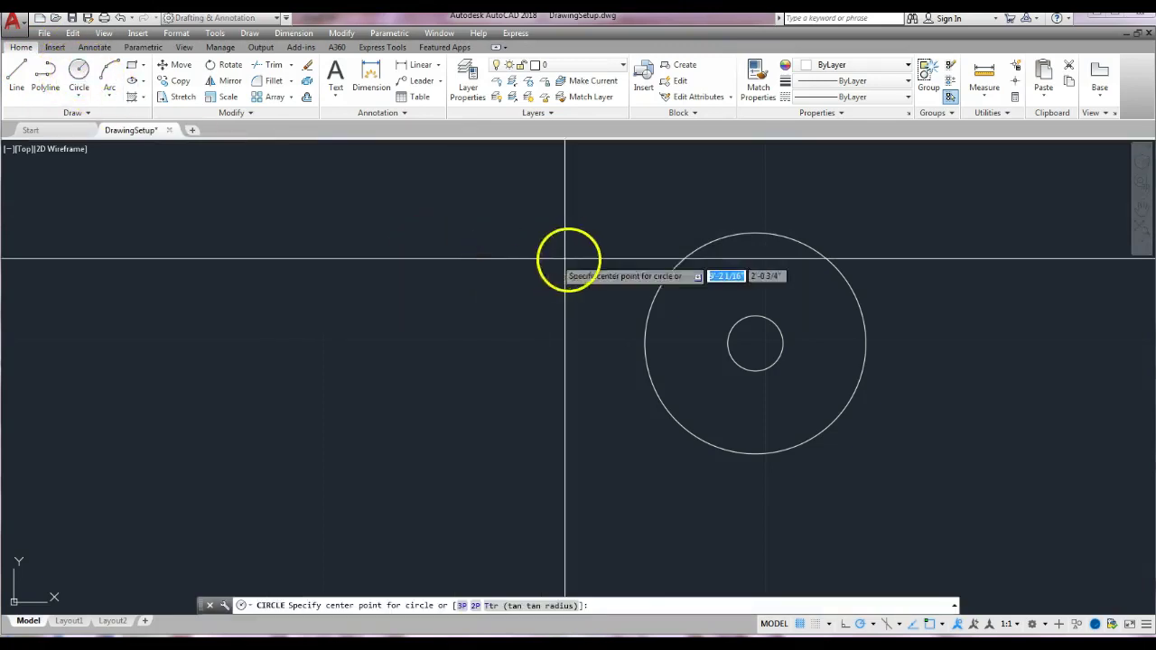
left_click(755, 344)
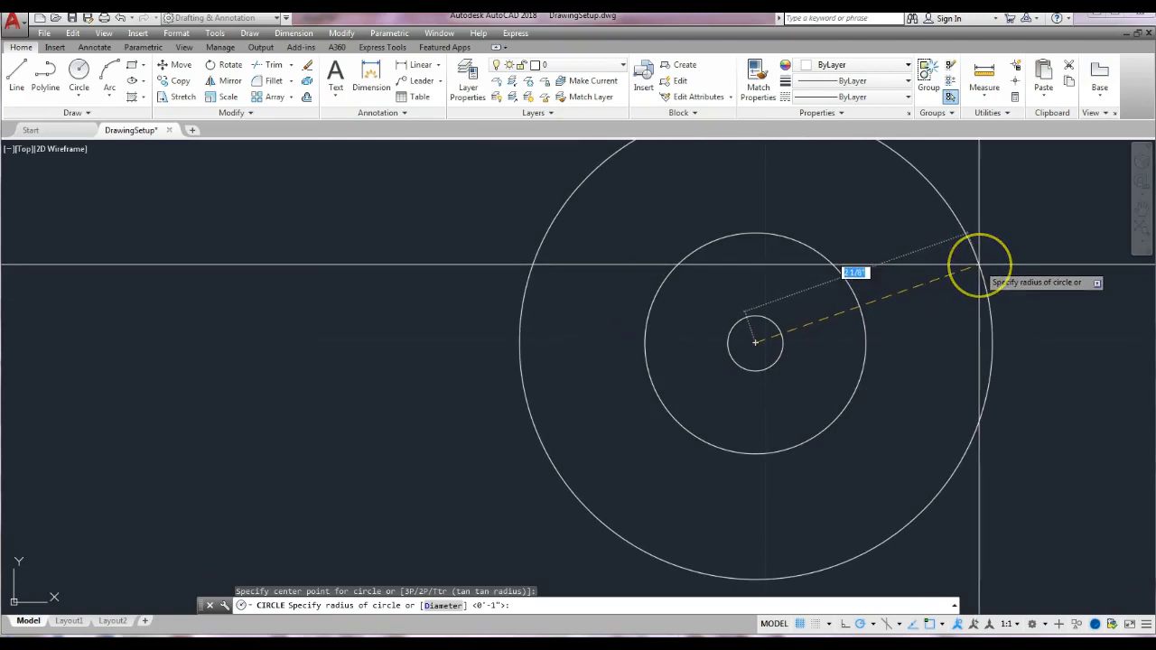
type("d")
key("Return")
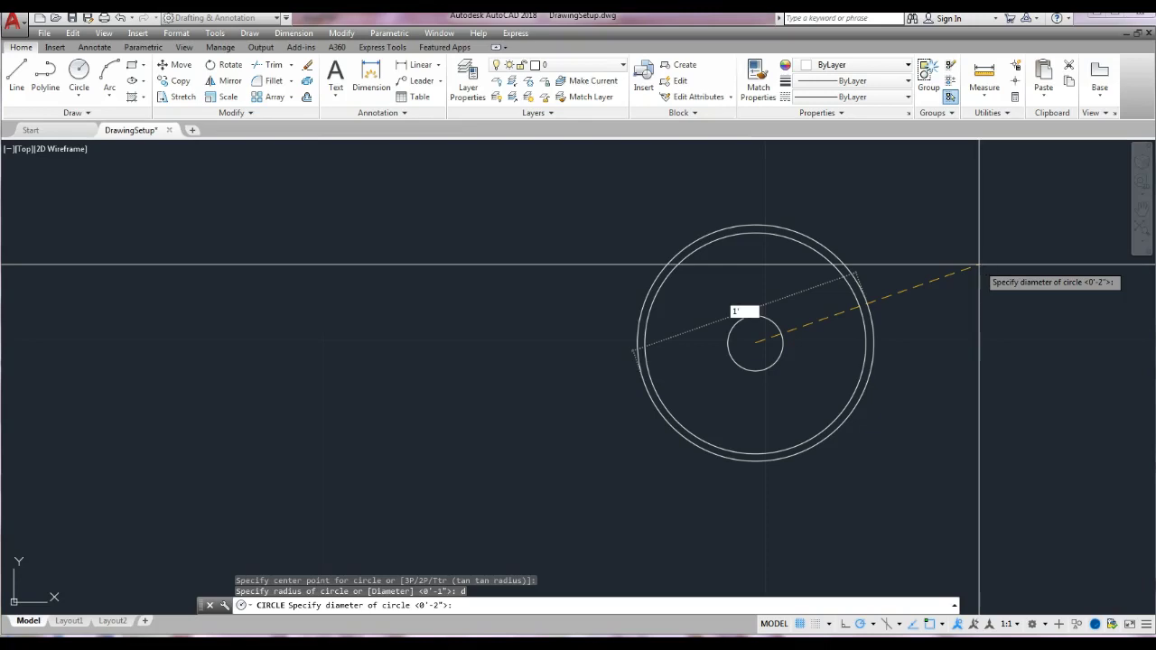
type("1'")
key("Return")
scroll(970, 261, "down", 3)
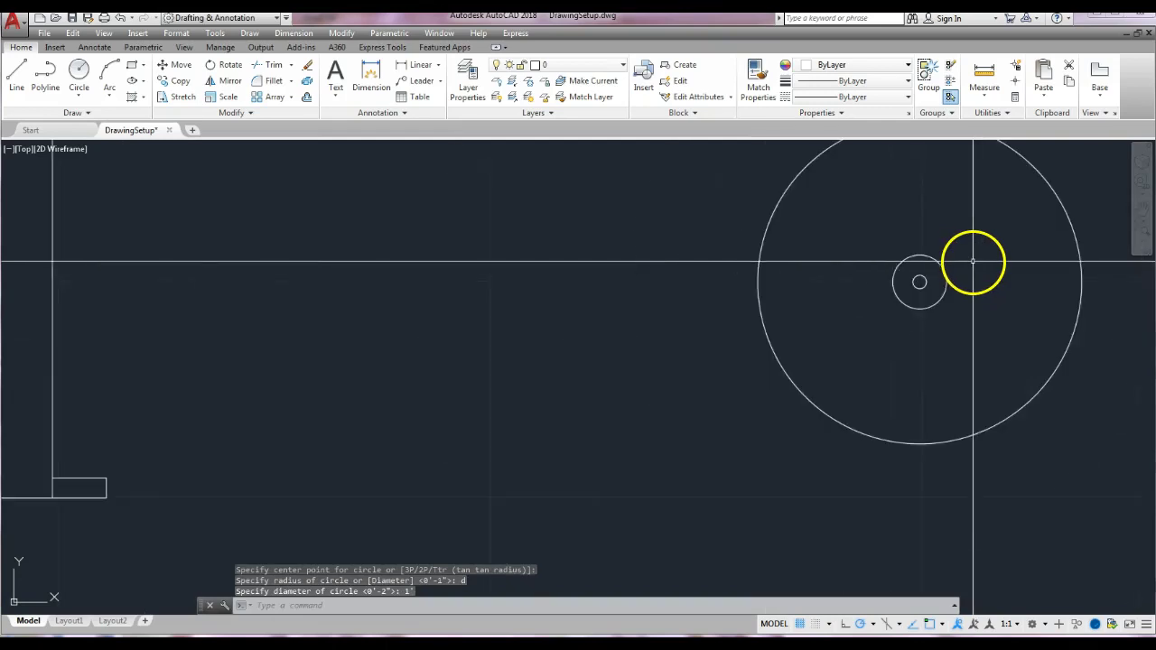
scroll(882, 302, "up", 1)
scroll(776, 329, "down", 1)
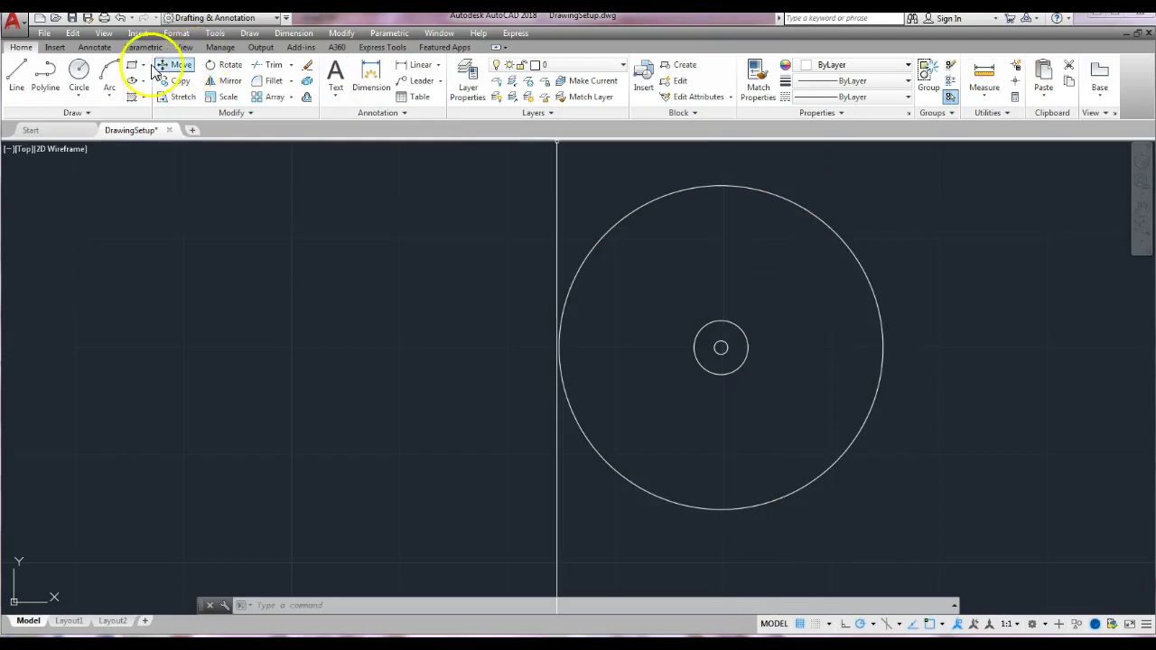
left_click(78, 75)
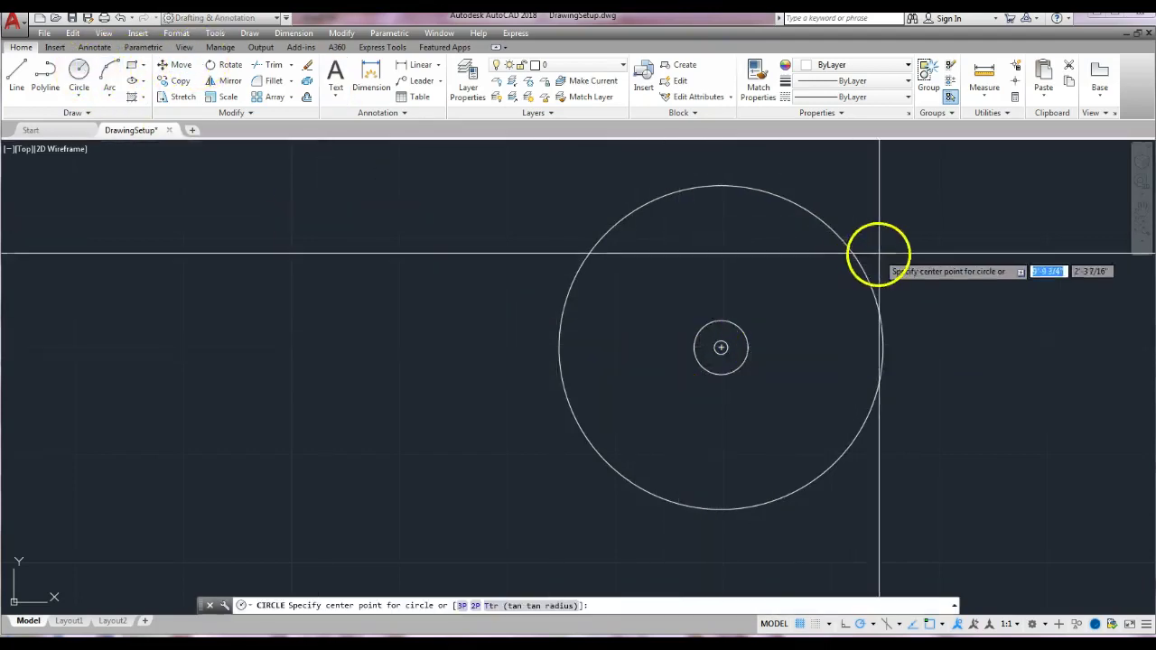
left_click(720, 348)
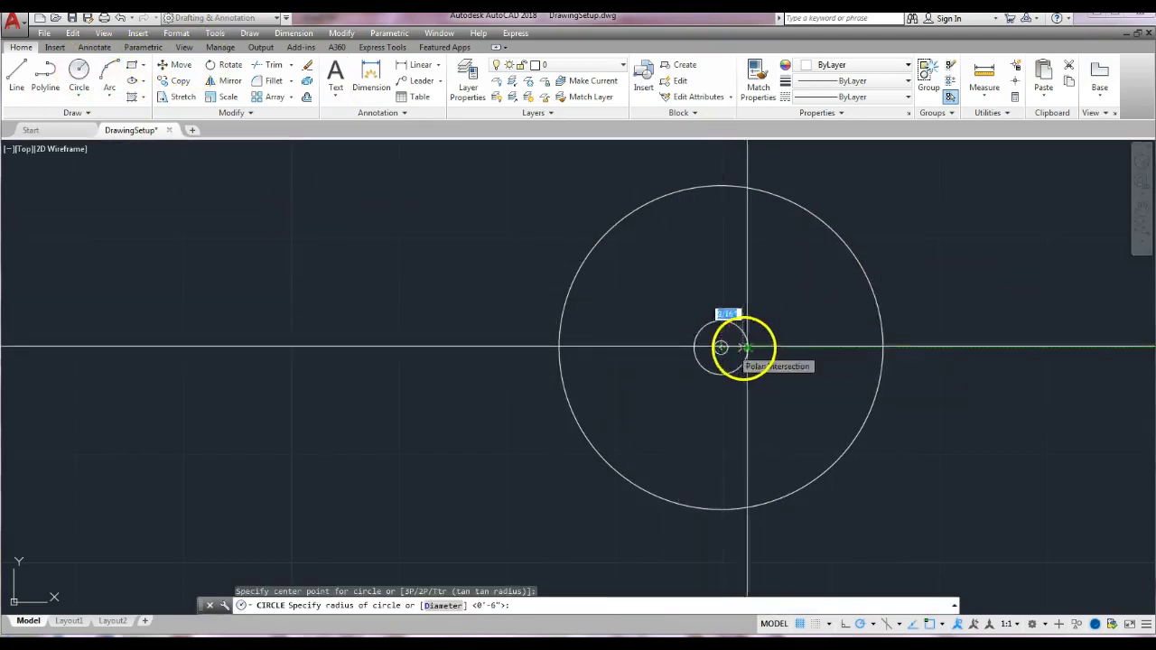
type("d")
key("Return")
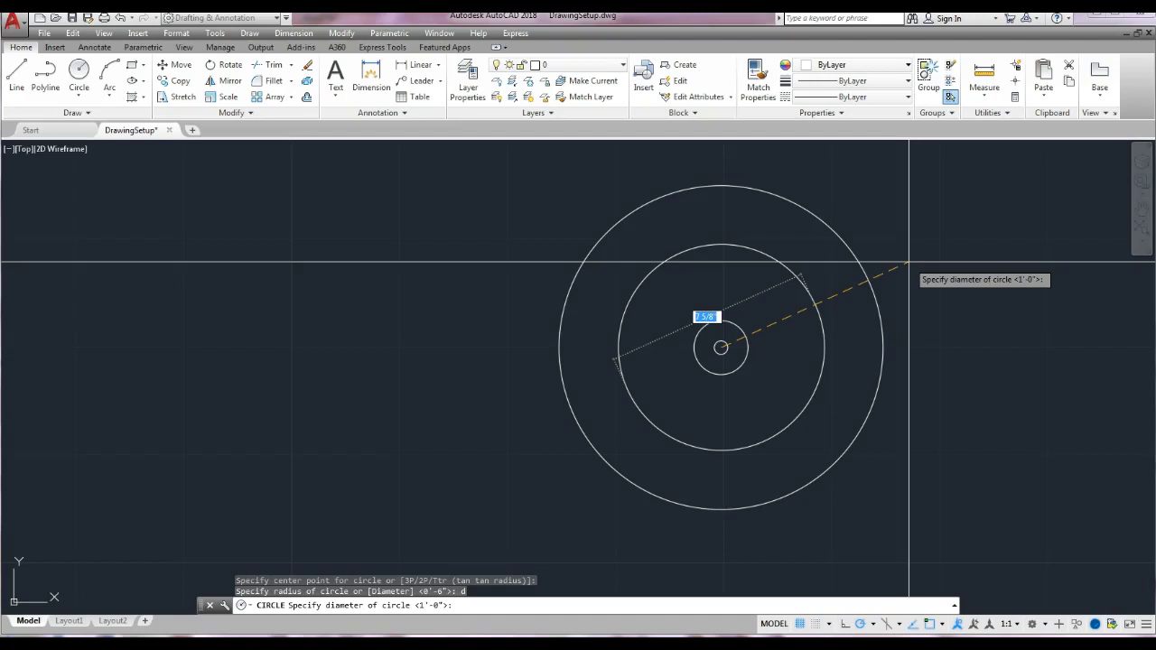
key("Escape")
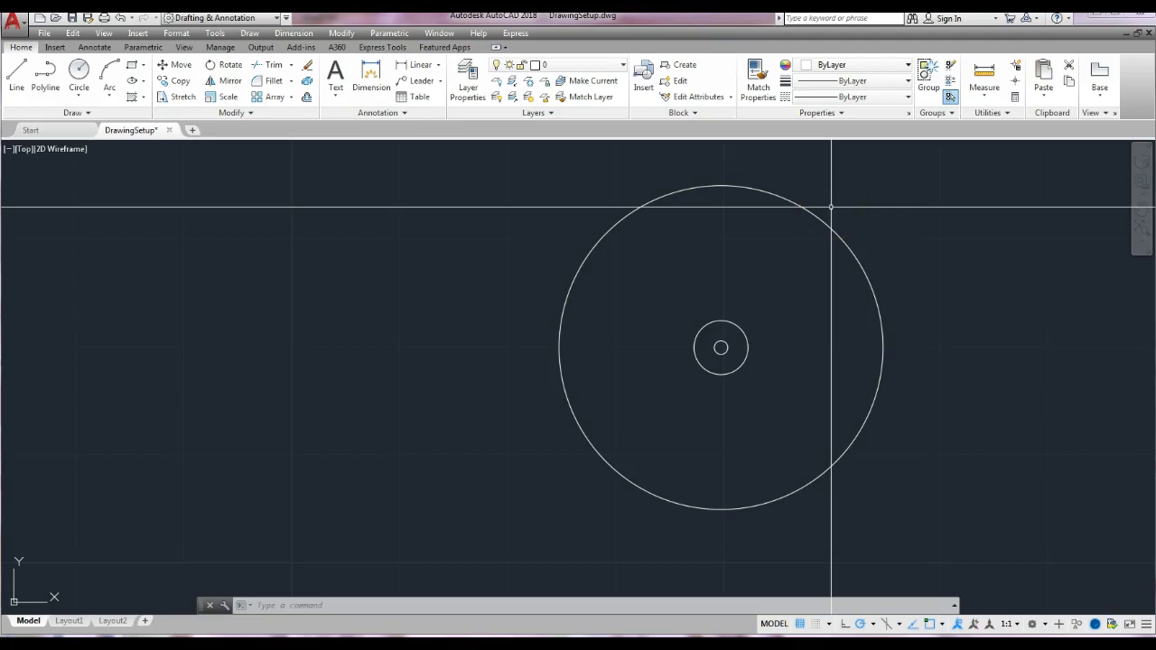
Offset the 1' diameter circle outward by 1/4" to form a double rim
left_click(820, 227)
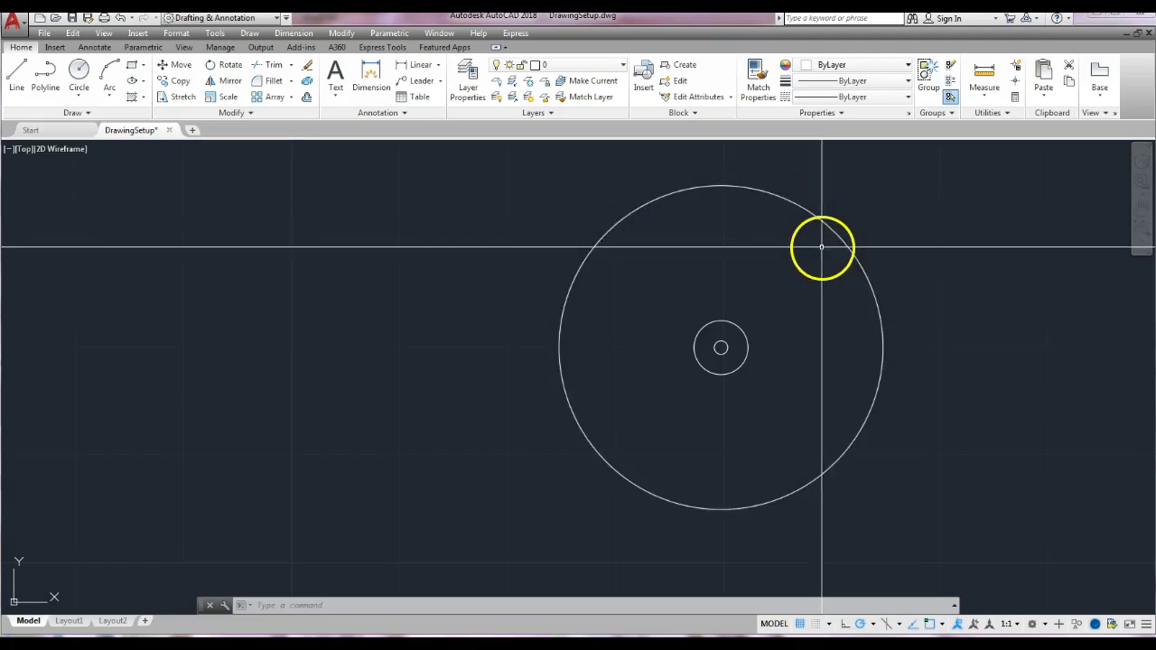
left_click(307, 97)
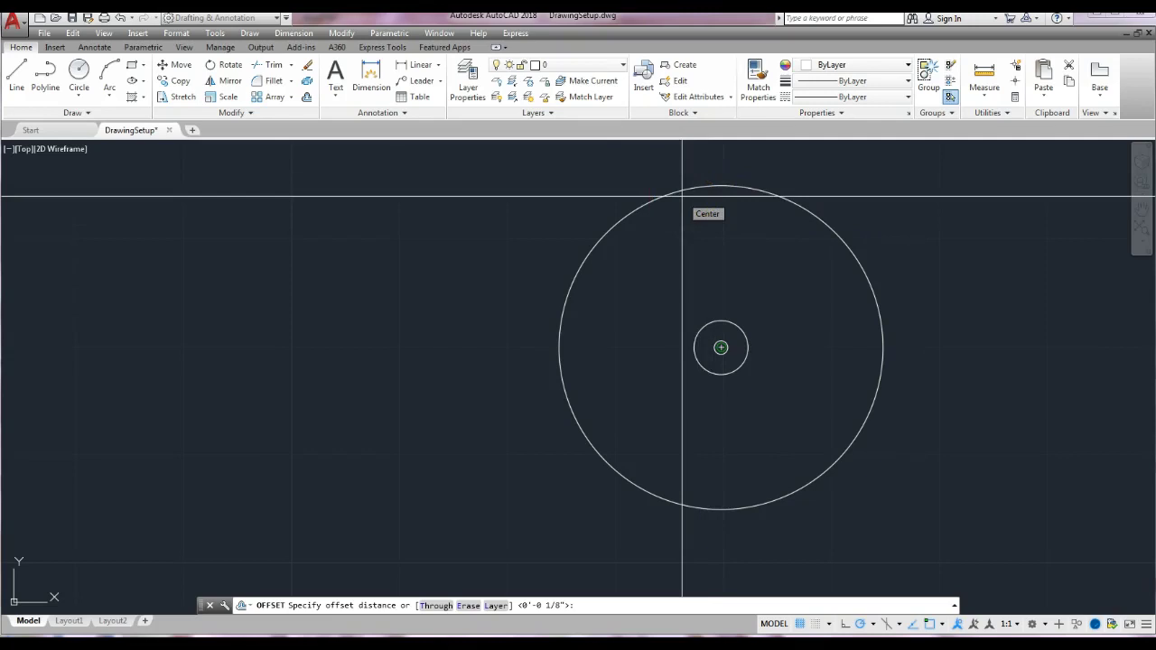
type("1/4")
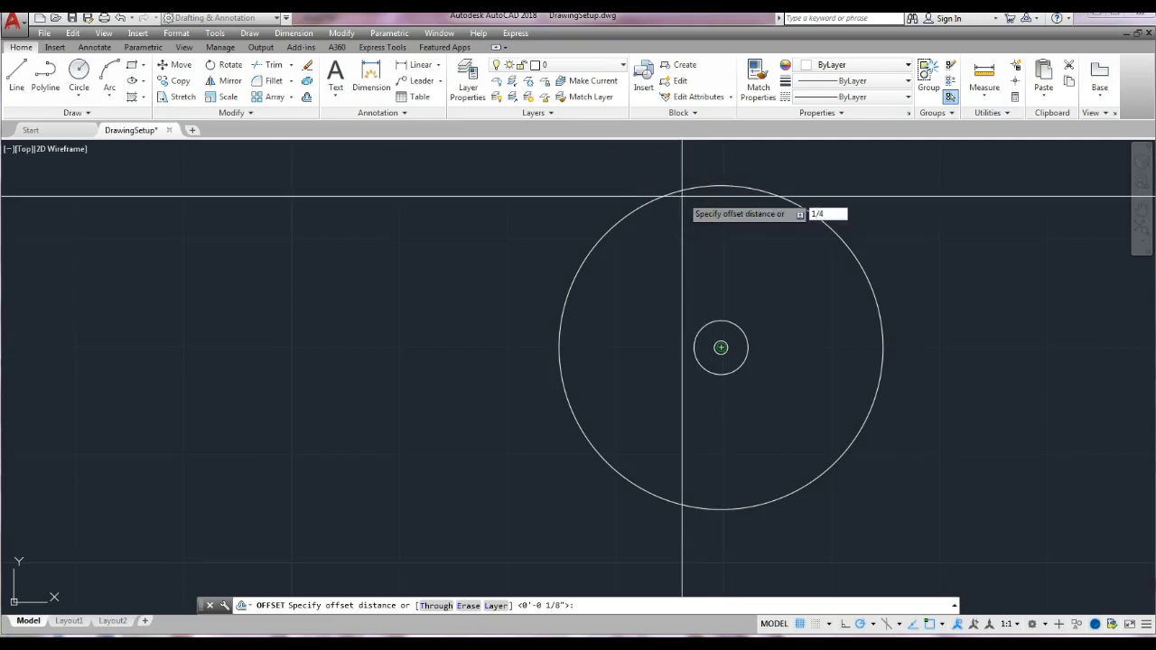
key("Return")
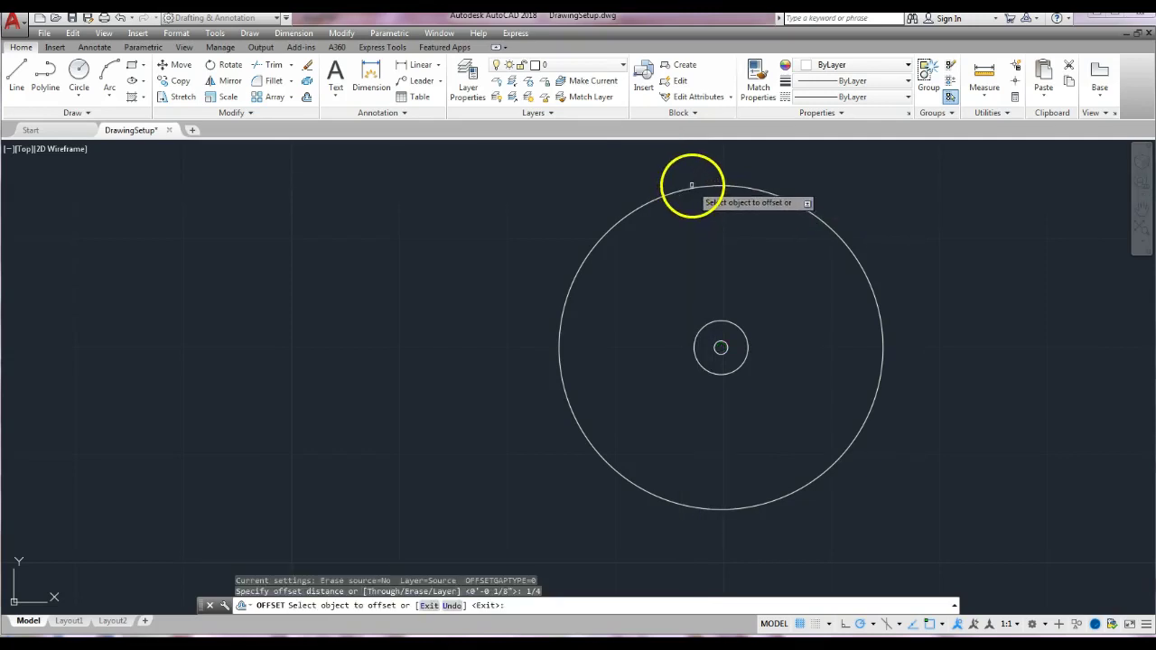
left_click(691, 187)
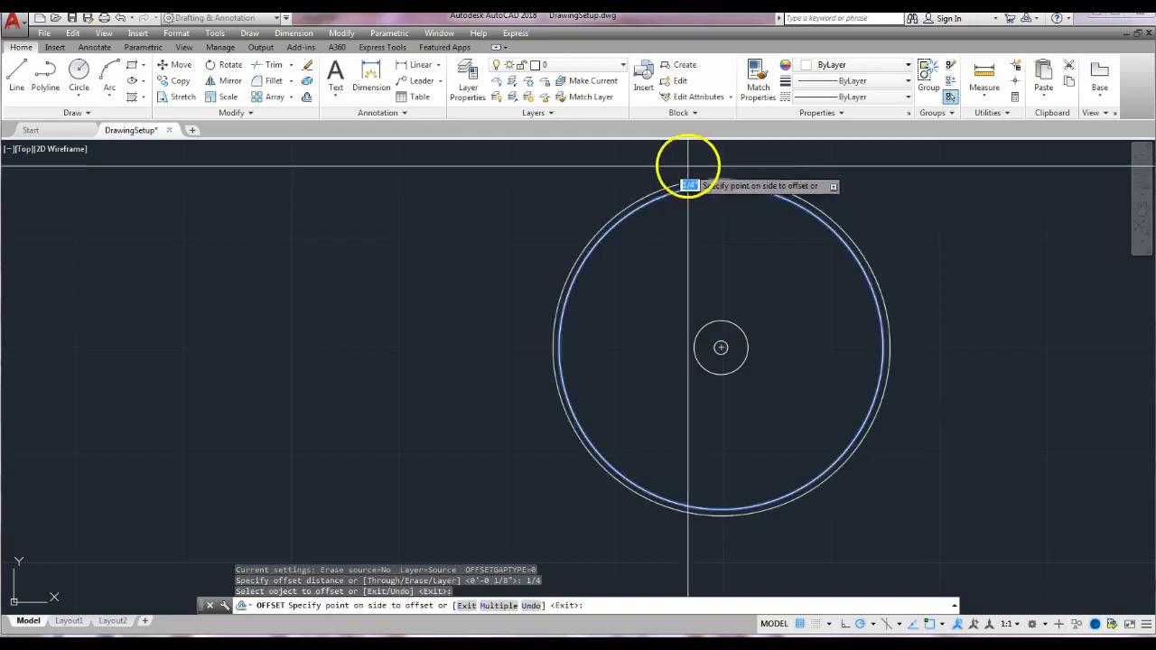
left_click(510, 154)
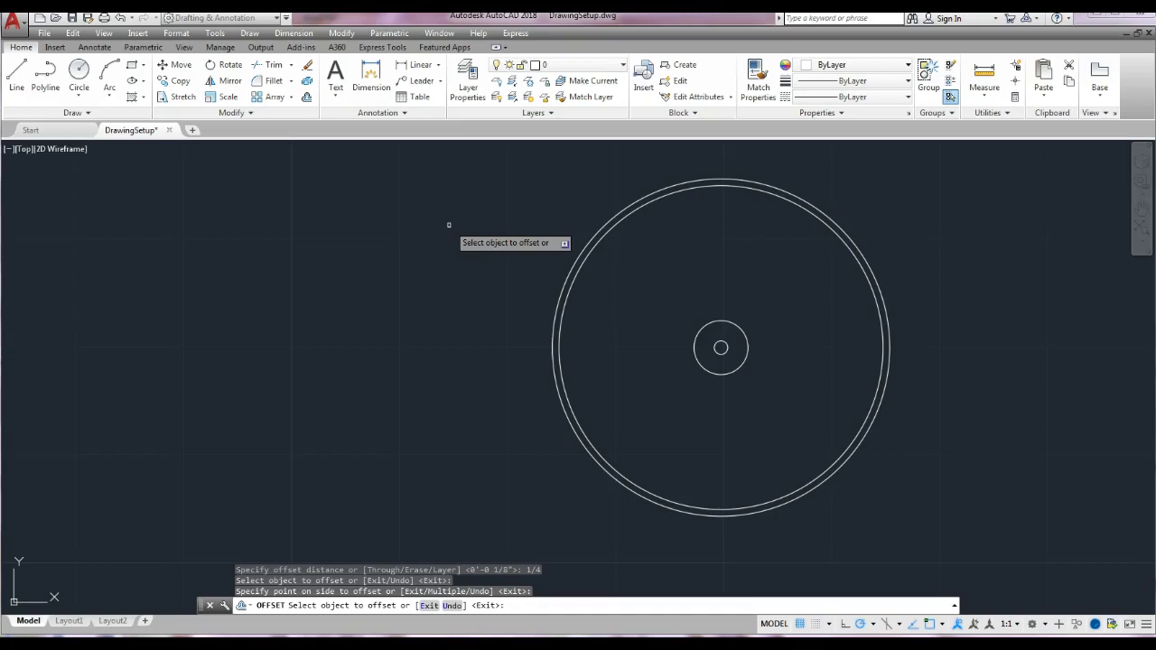
type("l")
key("Escape")
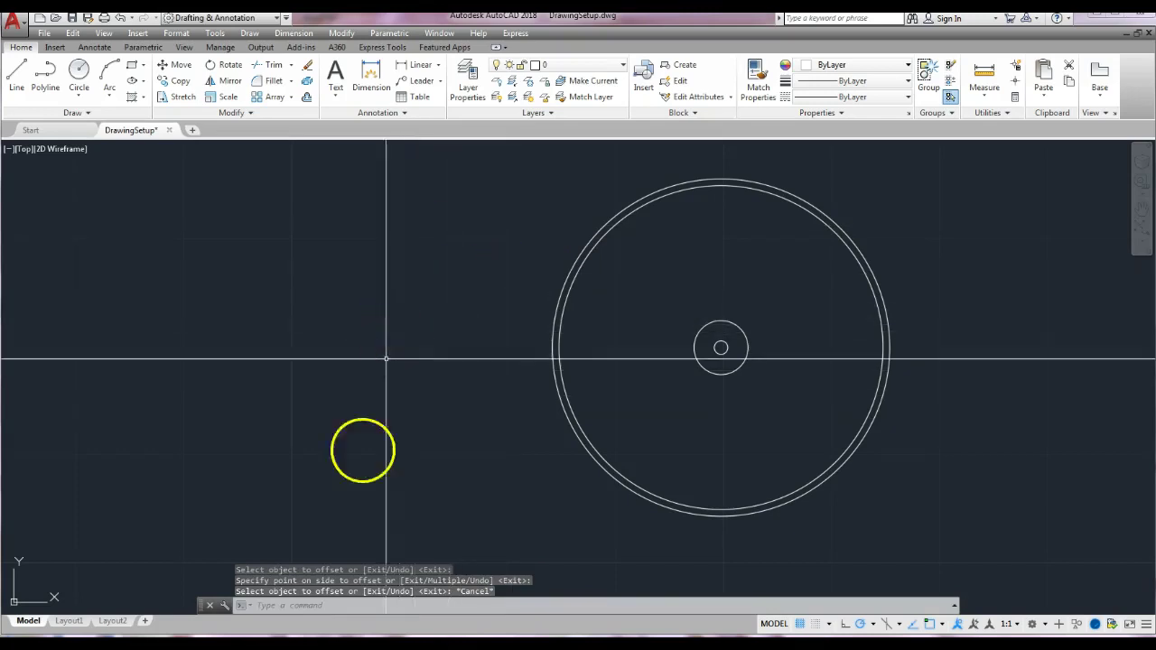
Draw a construction line at a 135-degree angle through the shared center of the circles
left_click(271, 603)
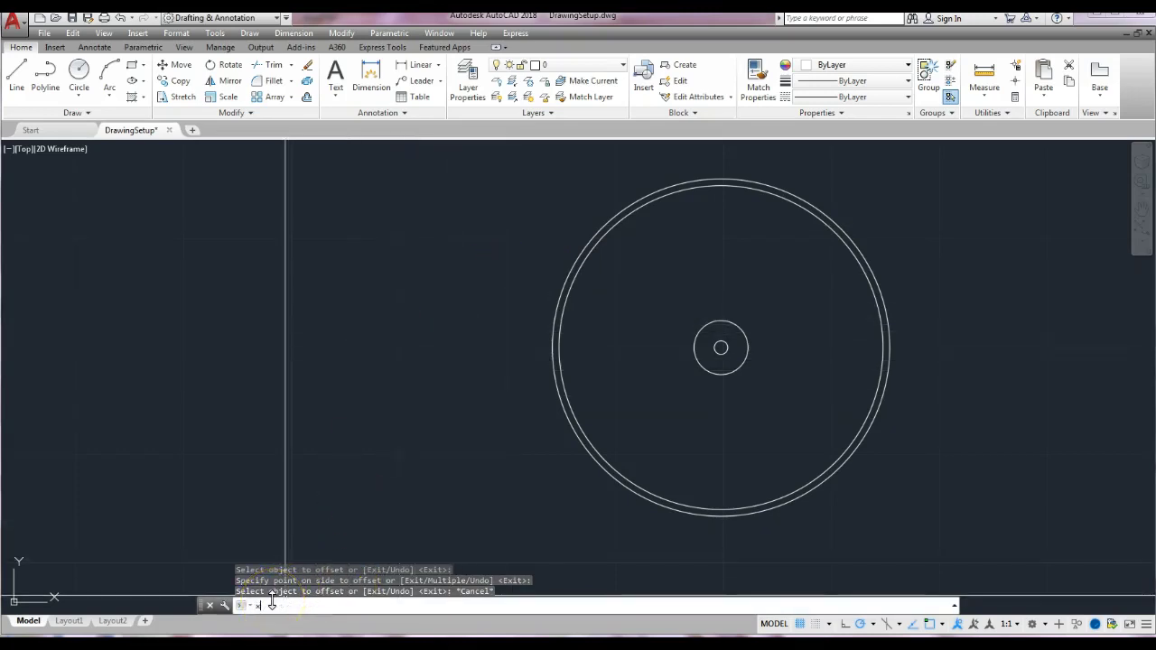
type("xline")
key("Return")
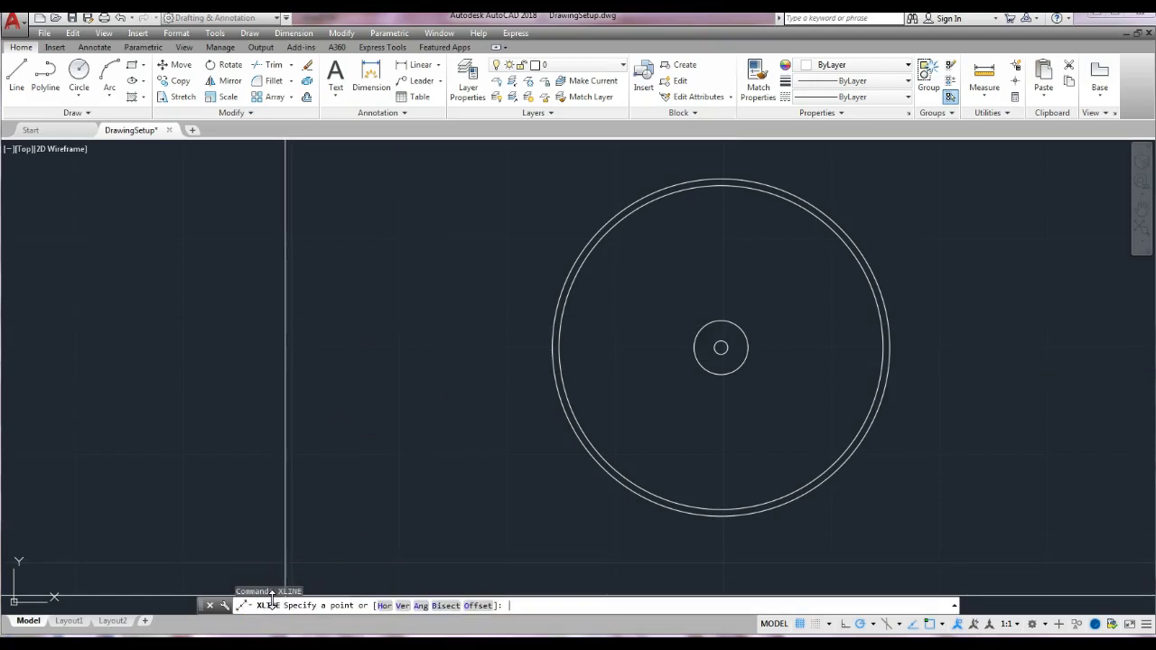
left_click(422, 609)
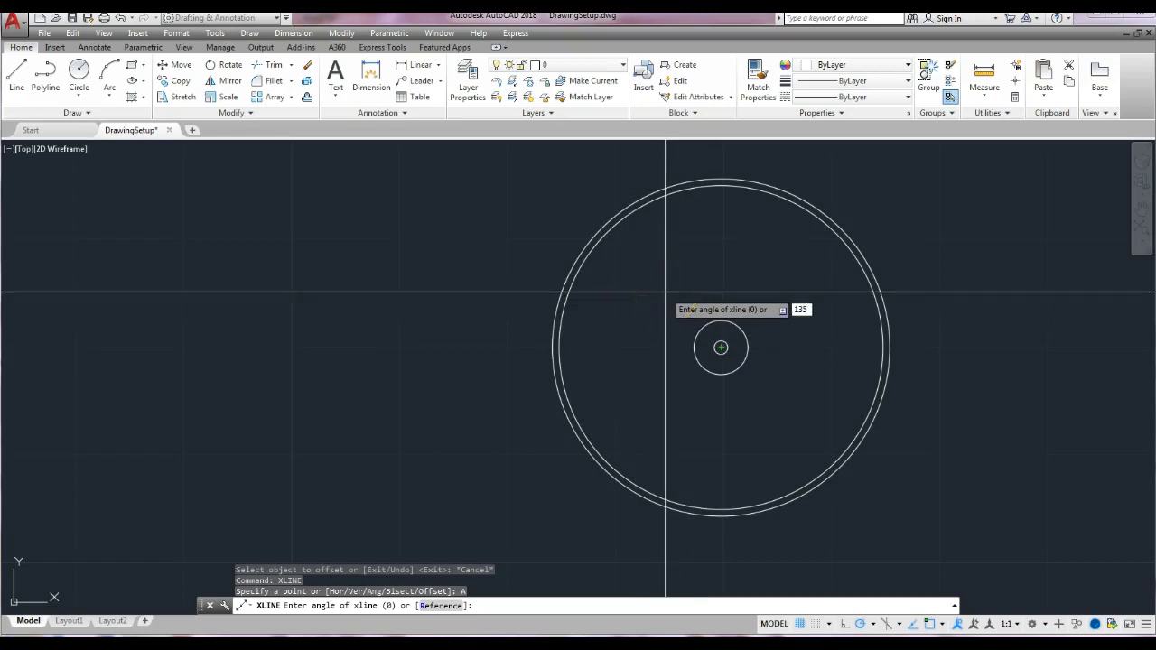
key("Return")
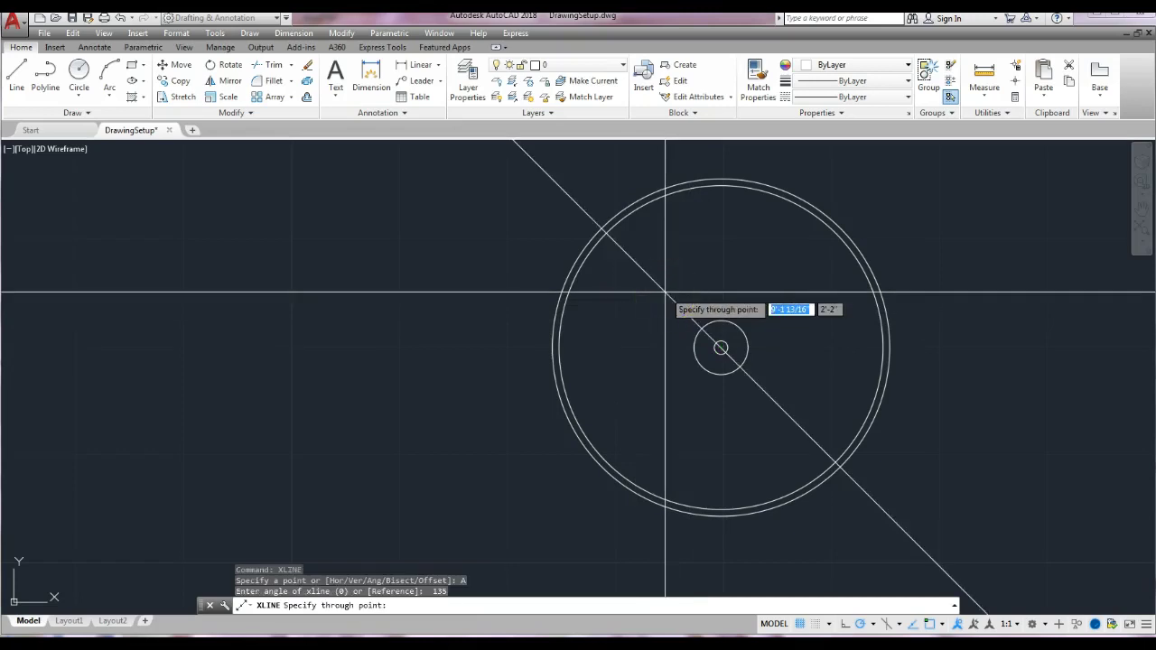
left_click(721, 348)
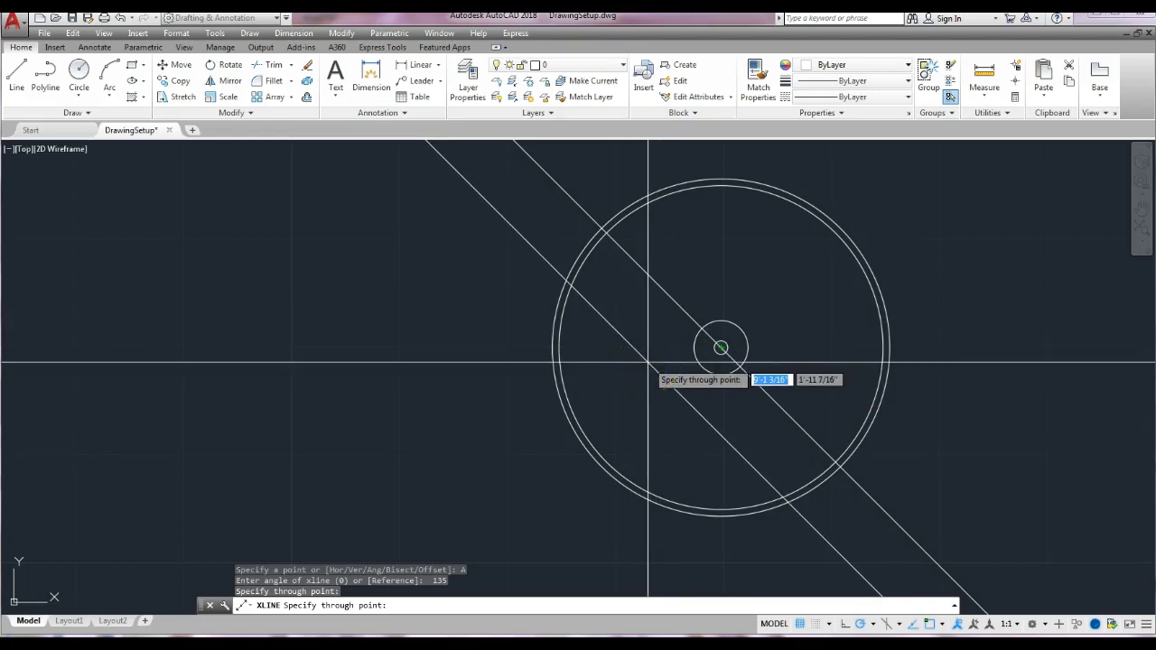
key("Return")
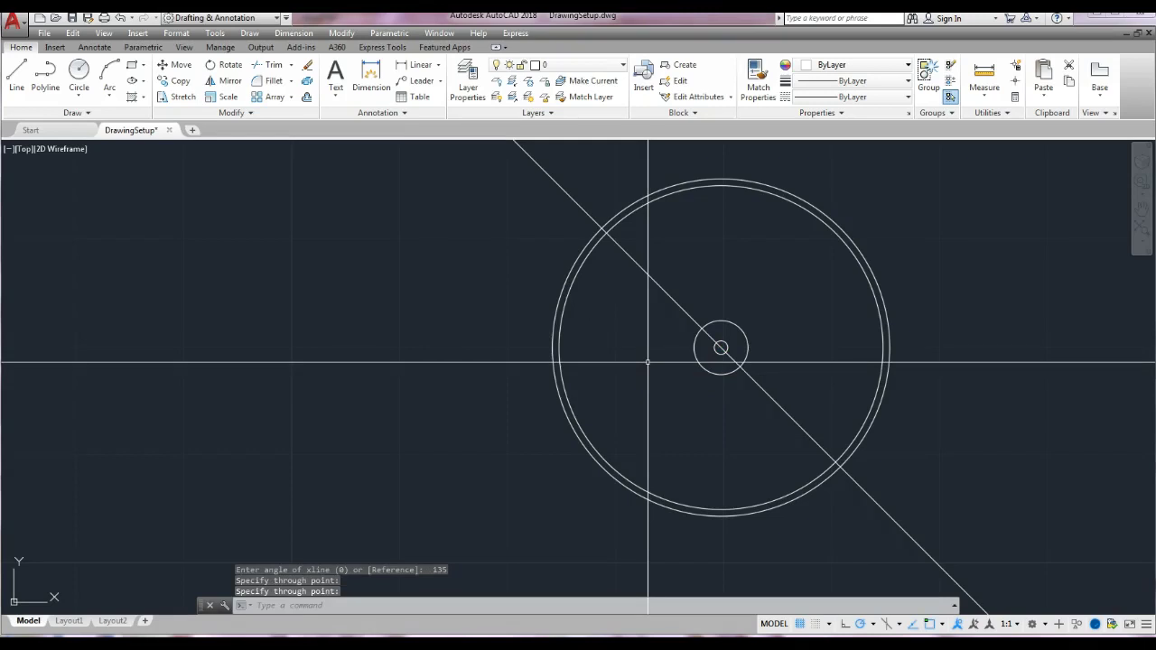
Offset the 135-degree construction line by 1/8" to both sides using the construction line's Offset option
key("Return")
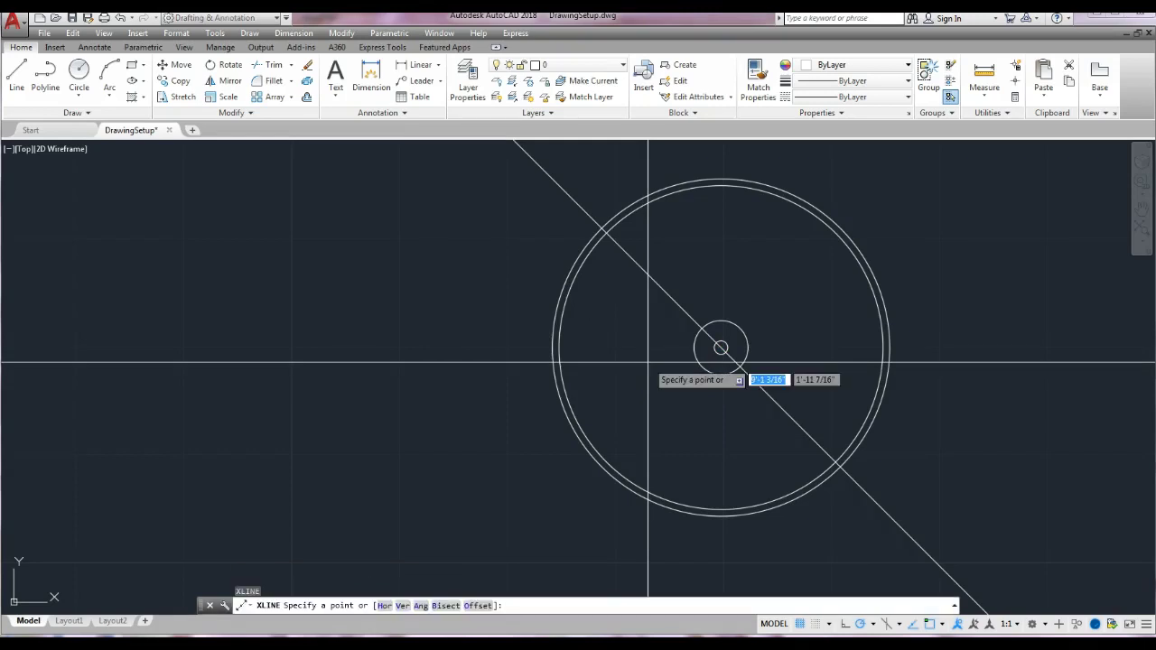
type("o")
key("Return")
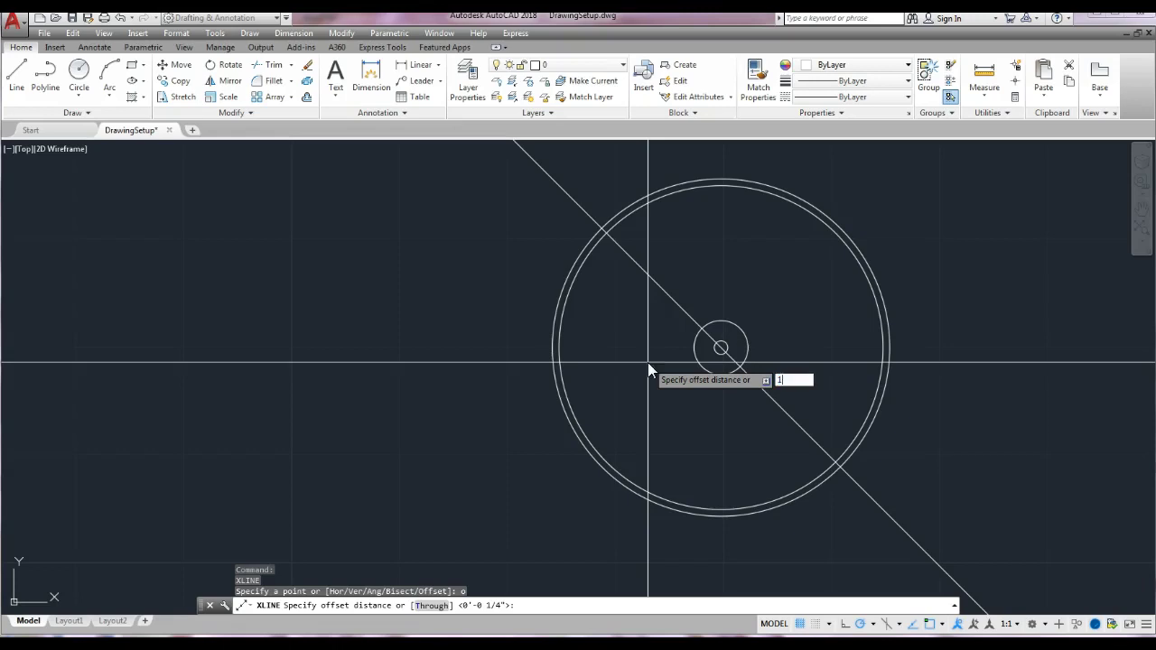
key("Return")
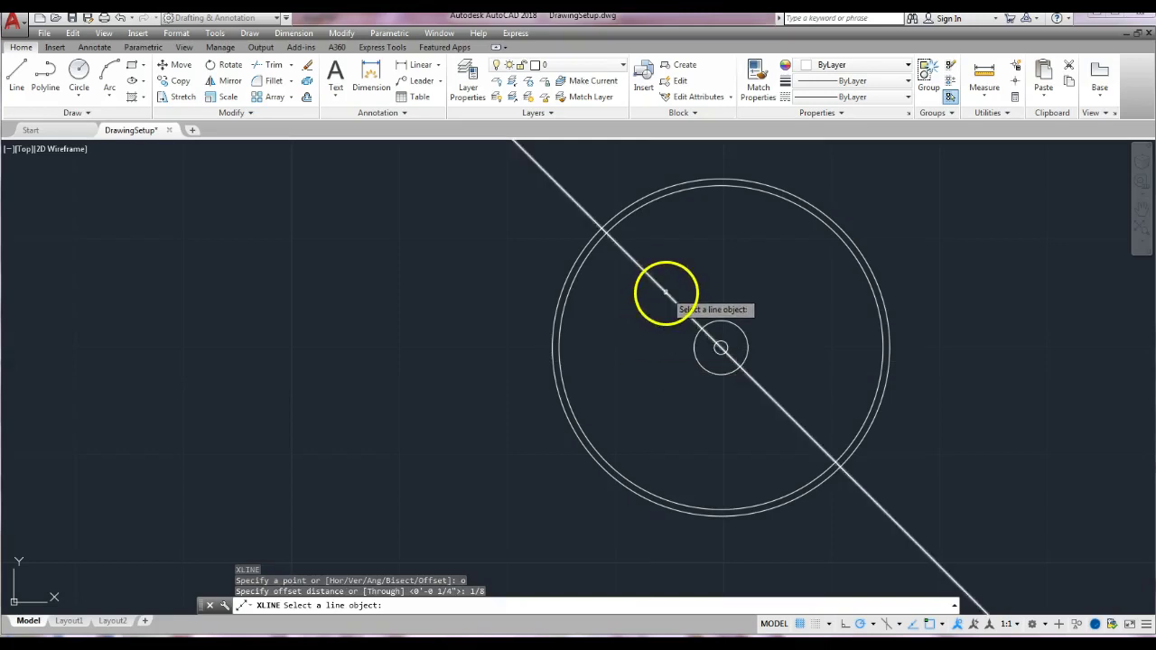
left_click(665, 291)
left_click(589, 340)
left_click(687, 317)
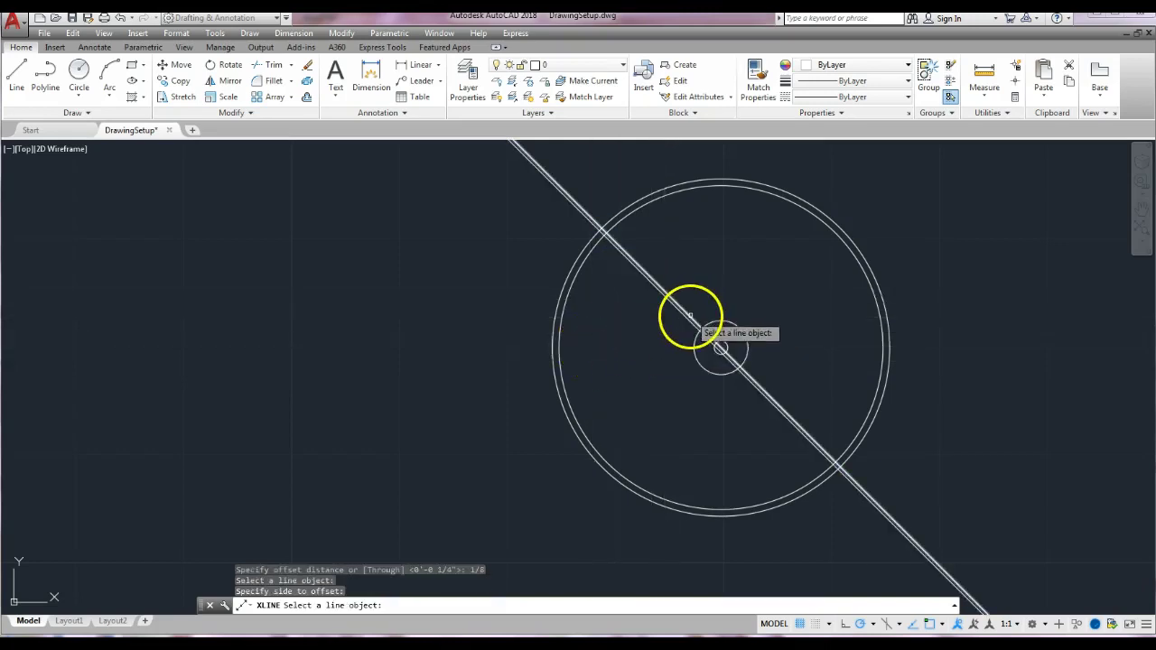
left_click(747, 263)
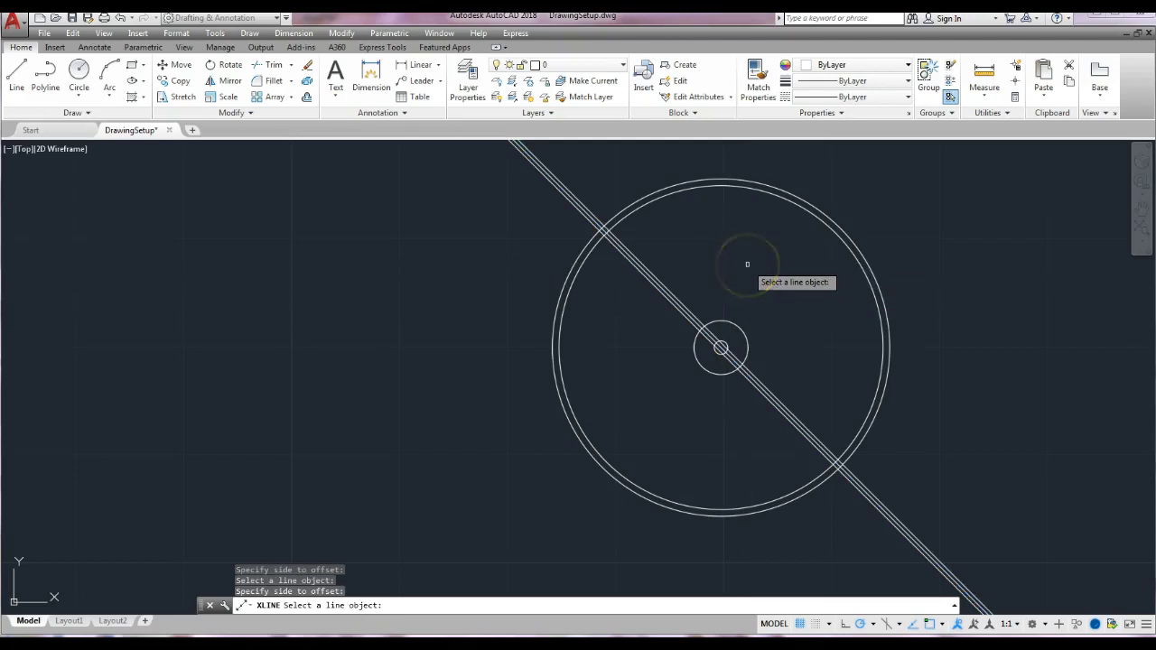
right_click(696, 245)
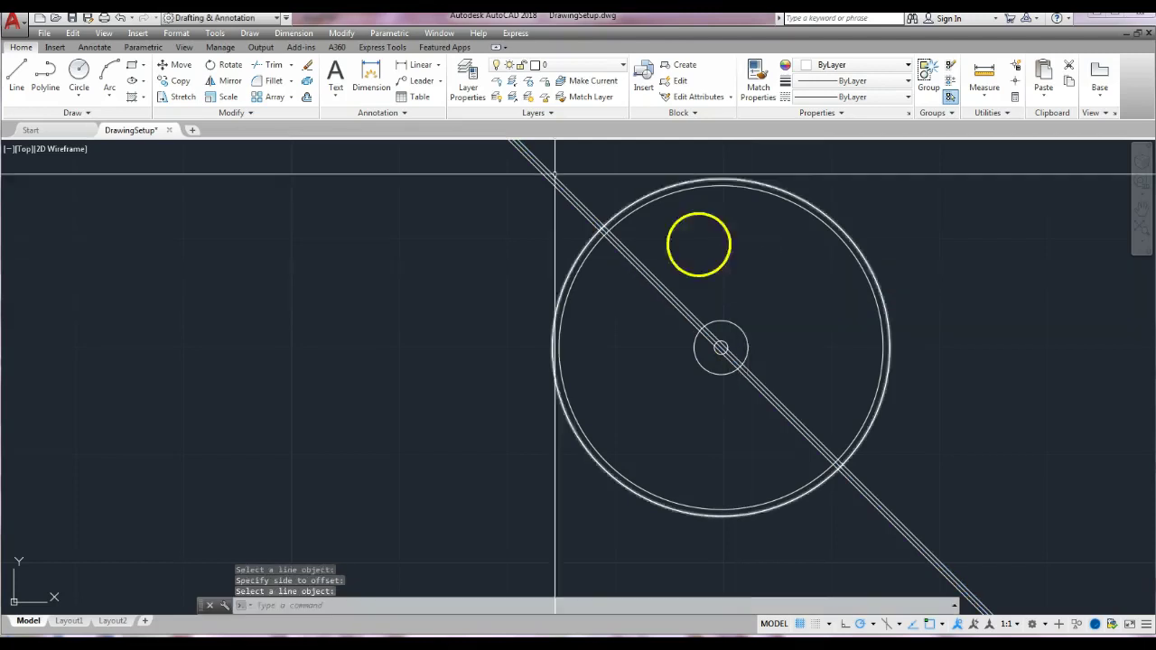
Erase the middle one of the three parallel 135-degree construction lines, keeping the two offset lines
left_click(307, 70)
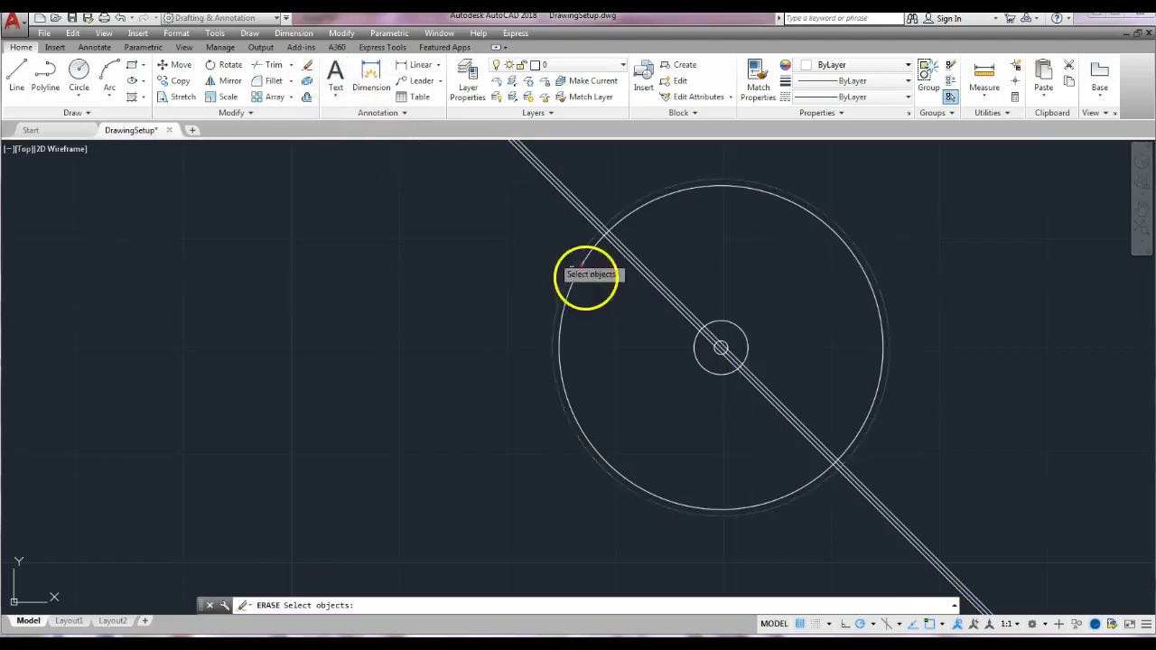
scroll(690, 313, "up", 6)
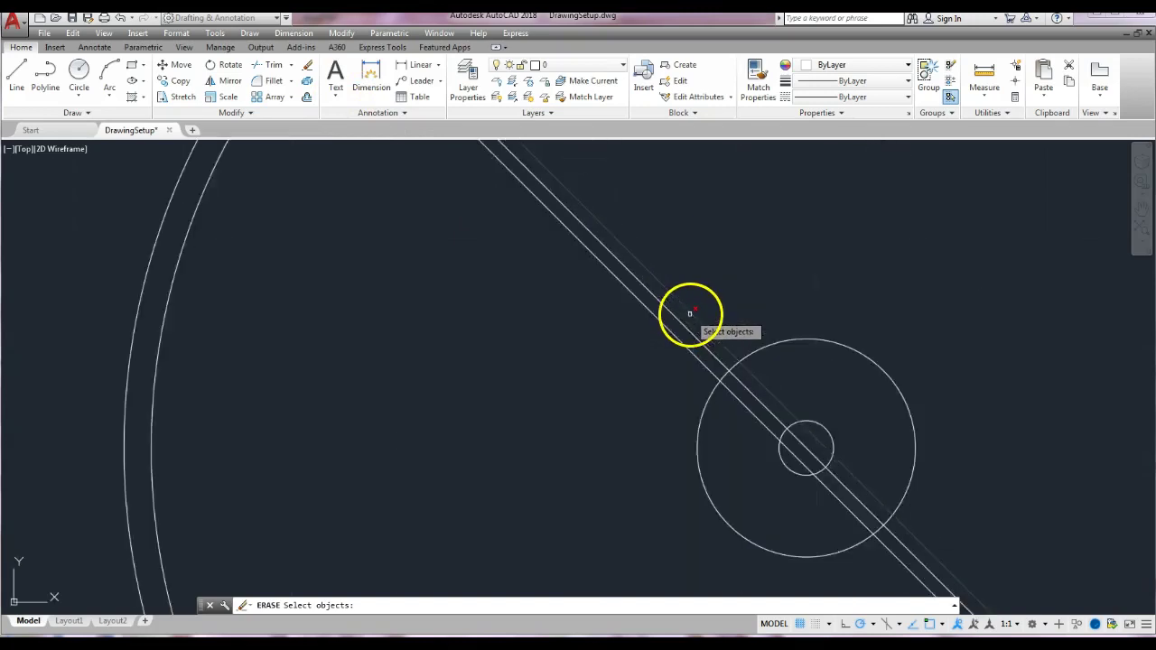
left_click(682, 353)
right_click(683, 355)
Draw a construction line at a 45-degree angle through the circles' center, crossing the pair of diagonal lines
scroll(683, 355, "down", 10)
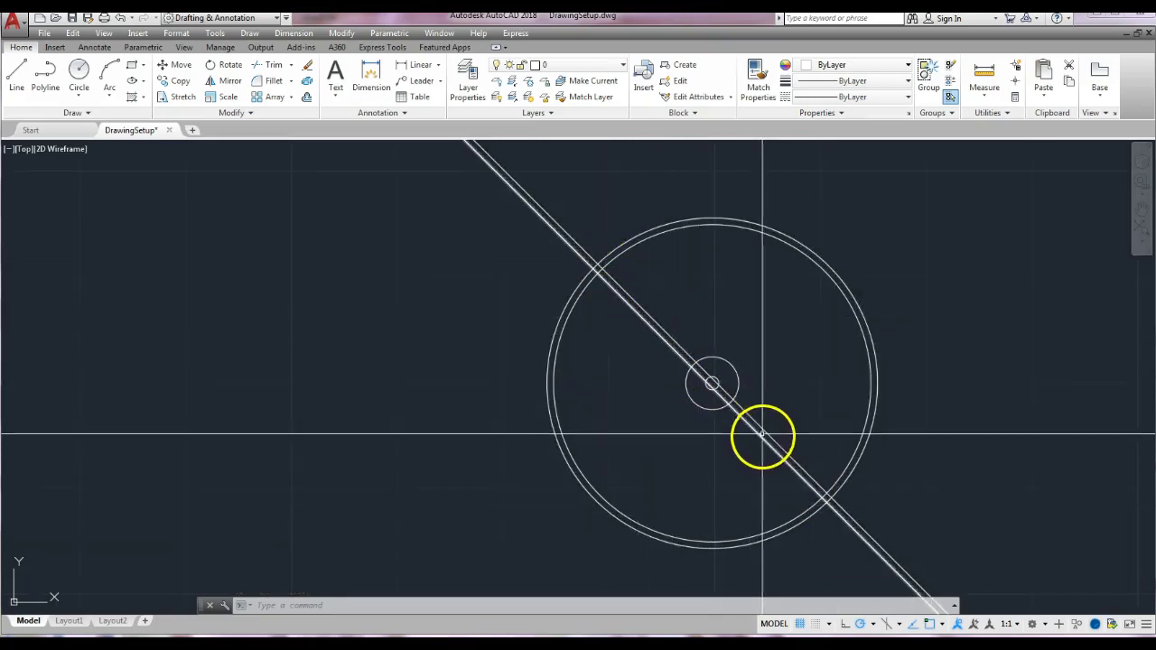
scroll(774, 326, "down", 2)
mouse_move(775, 326)
middle_mouse_down()
mouse_move(852, 322)
mouse_move(863, 336)
middle_mouse_up()
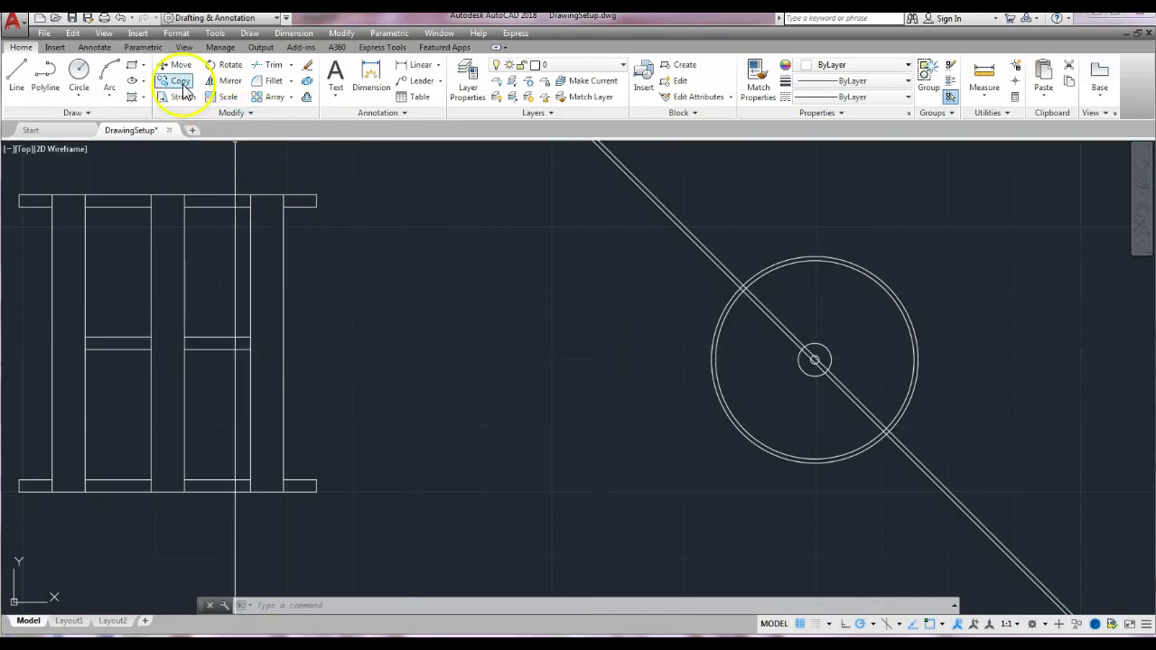
left_click(88, 113)
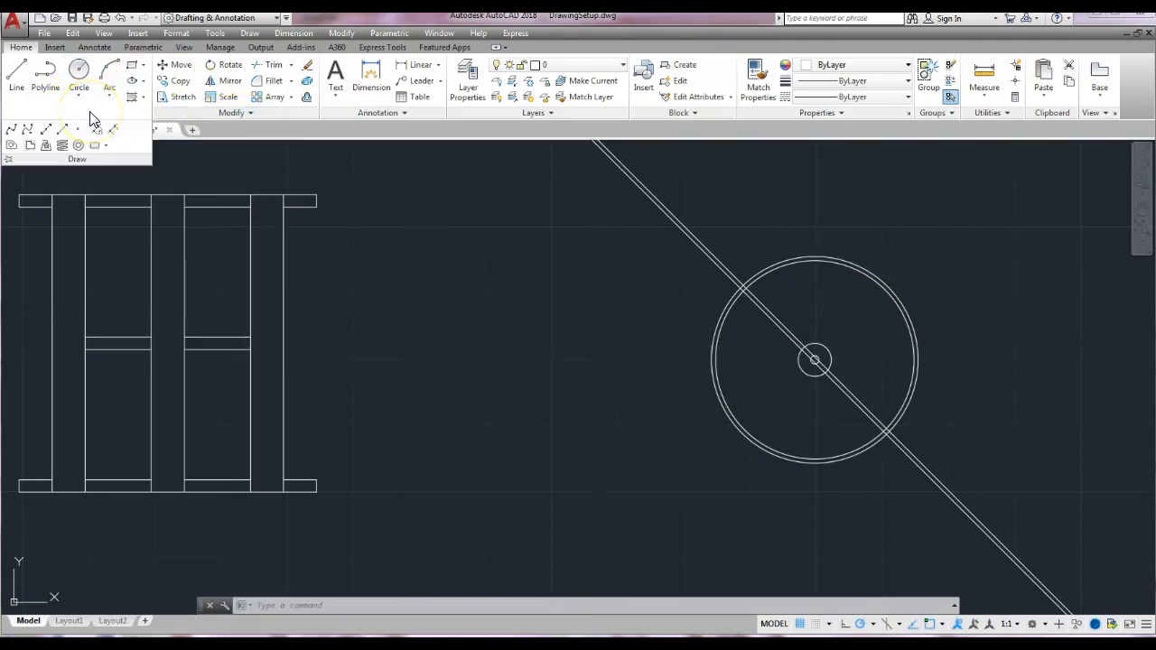
left_click(45, 131)
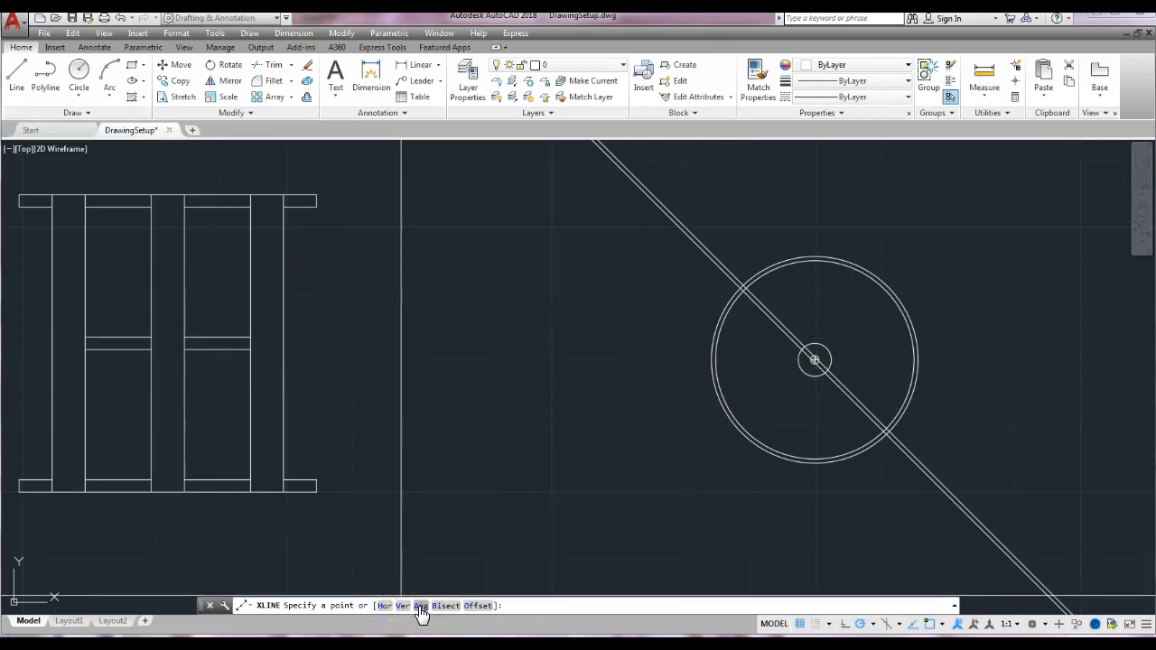
left_click(420, 607)
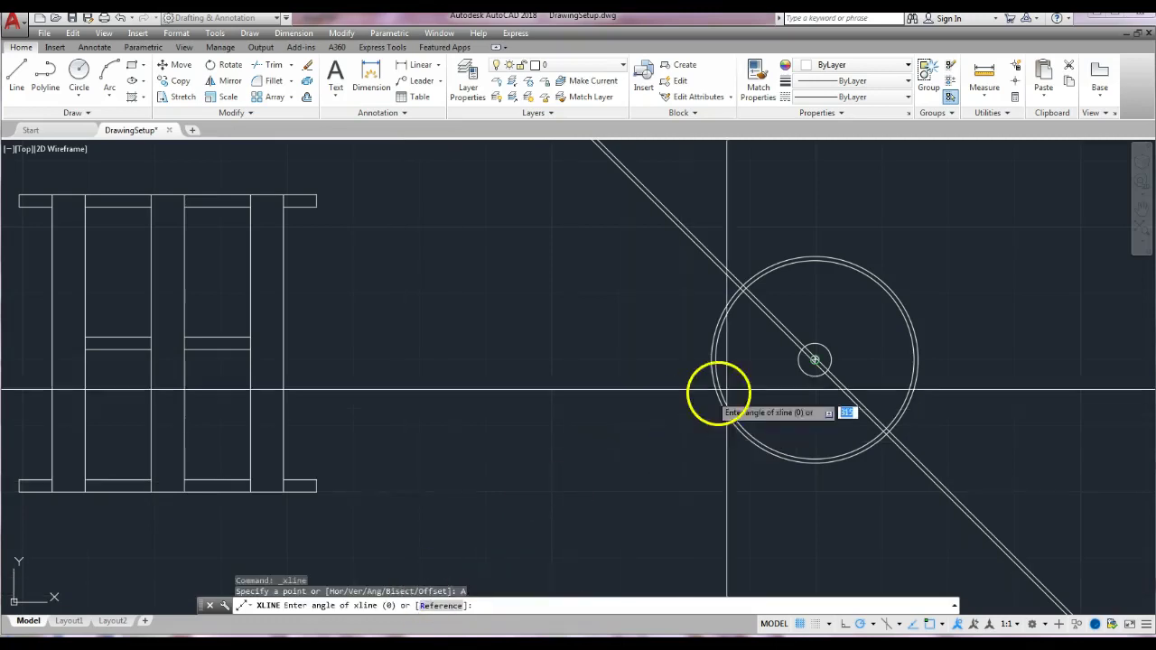
type("45")
key("Return")
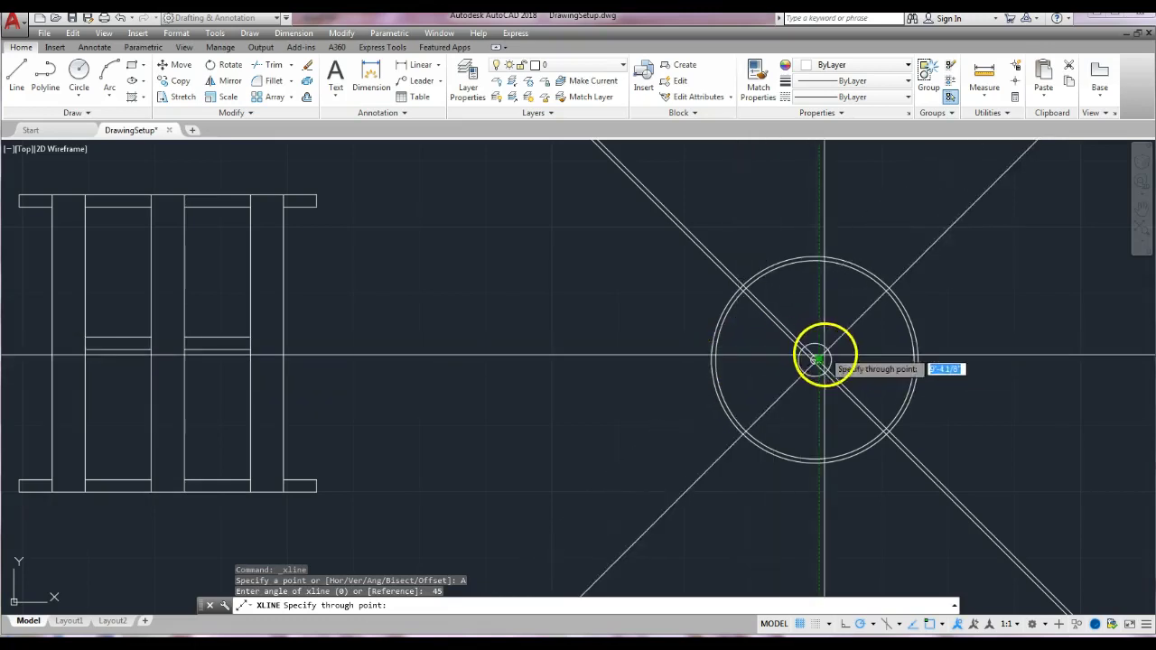
scroll(813, 359, "up", 4)
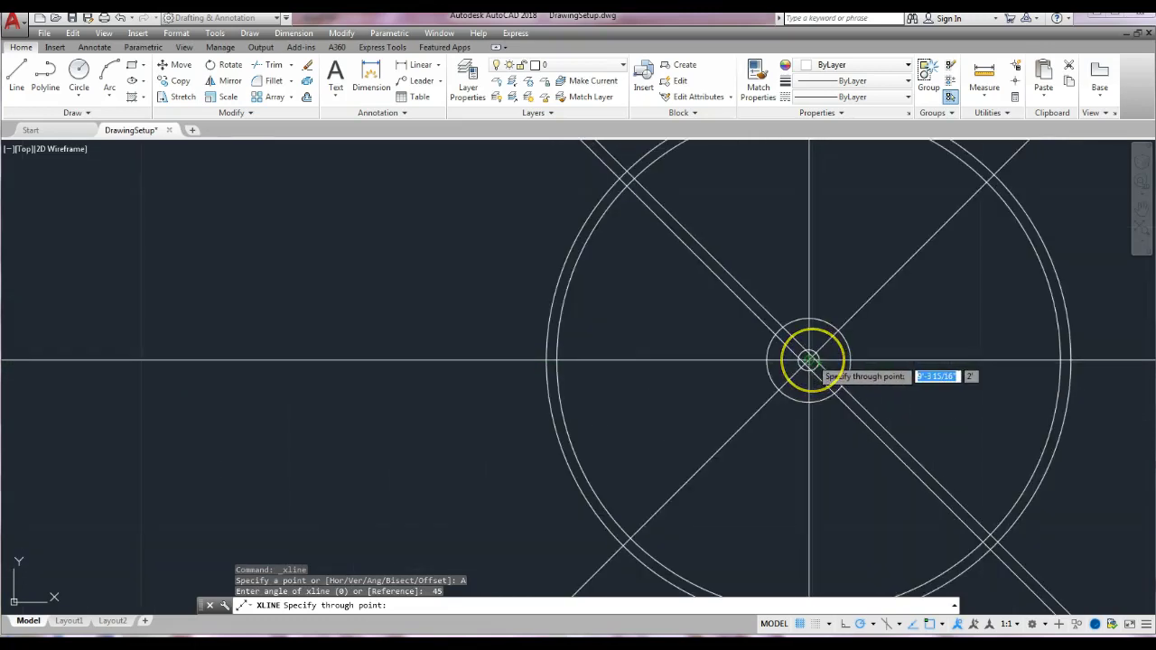
left_click(808, 360)
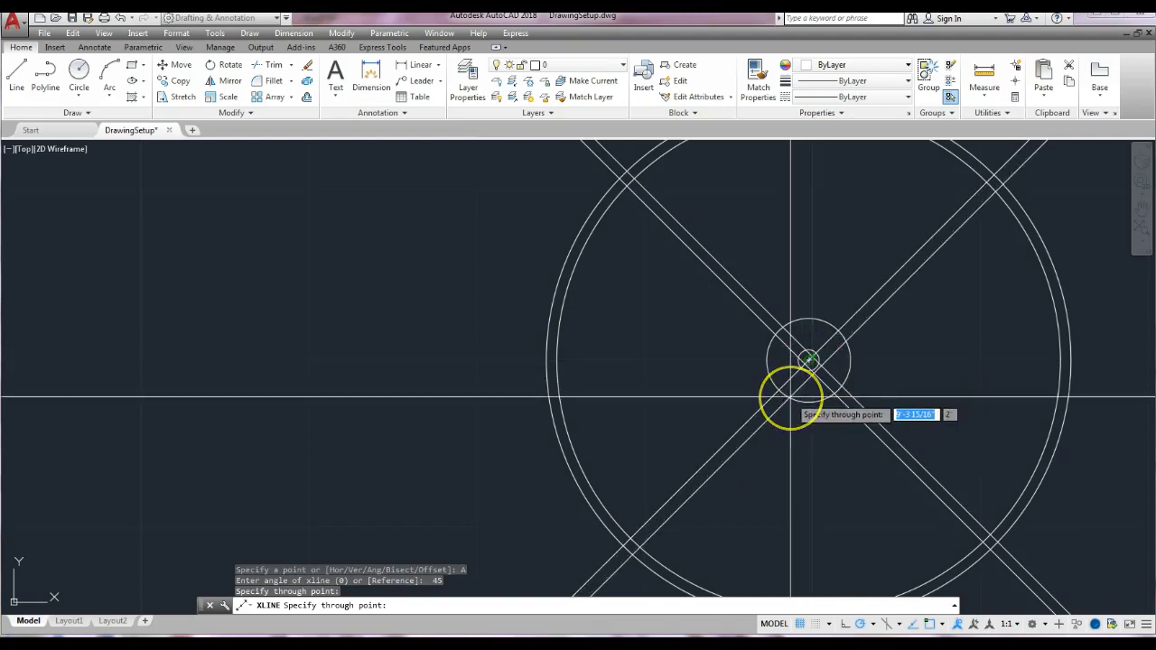
key("Return")
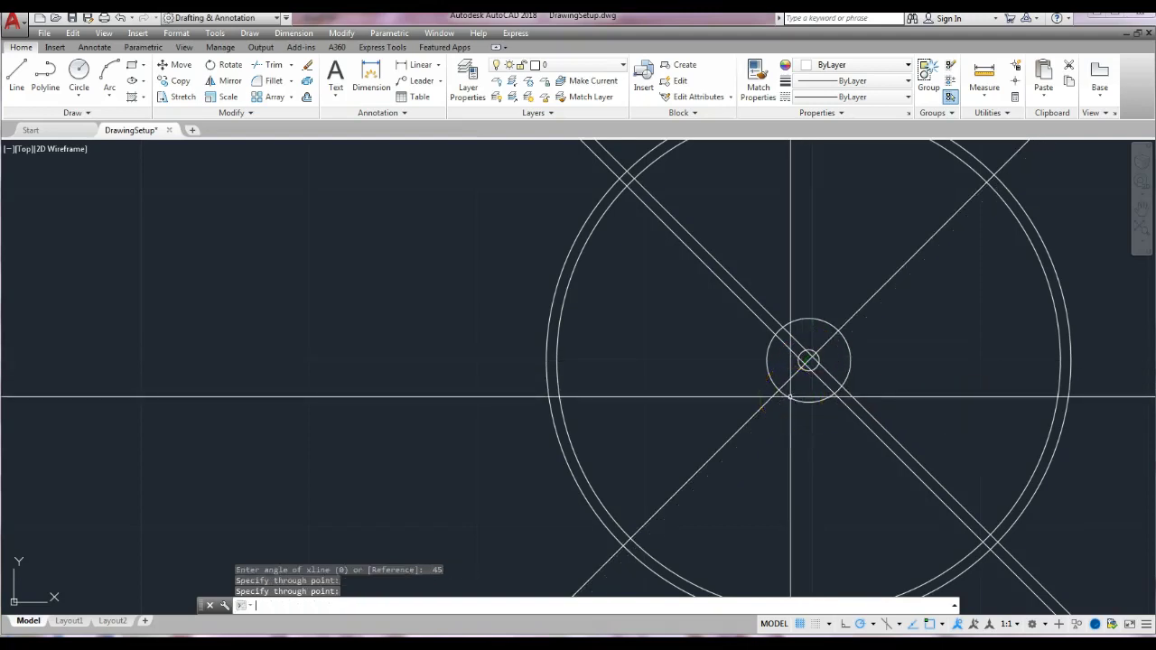
Offset the 45-degree construction line by 1/8" to both sides and erase the original middle line
right_click(779, 406)
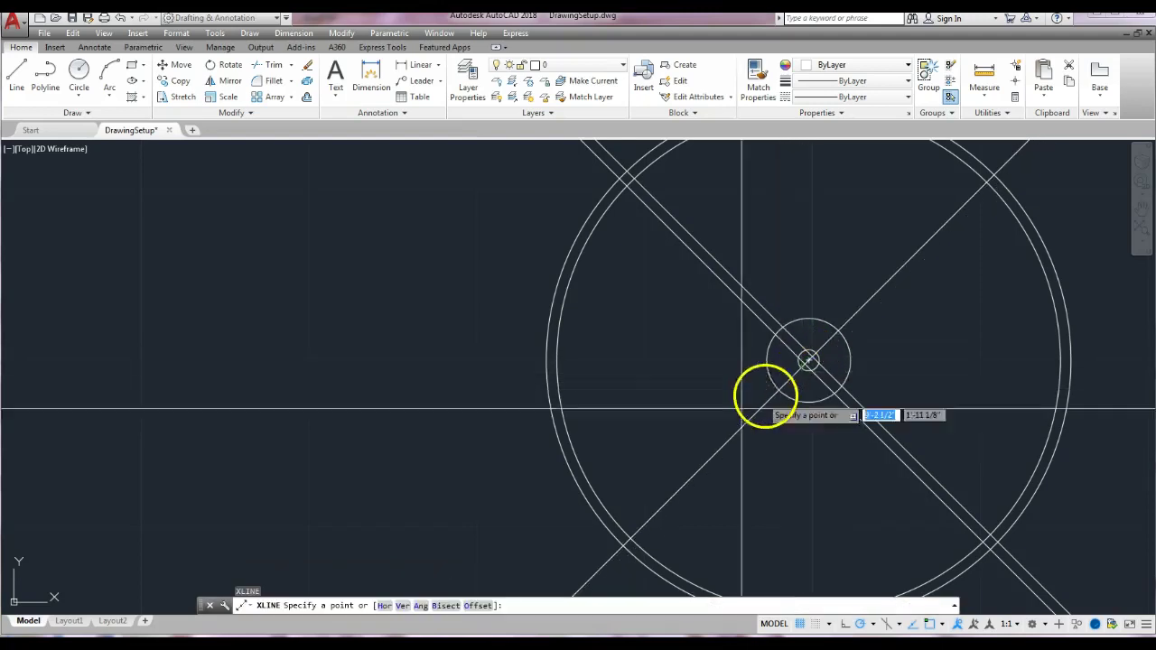
left_click(475, 606)
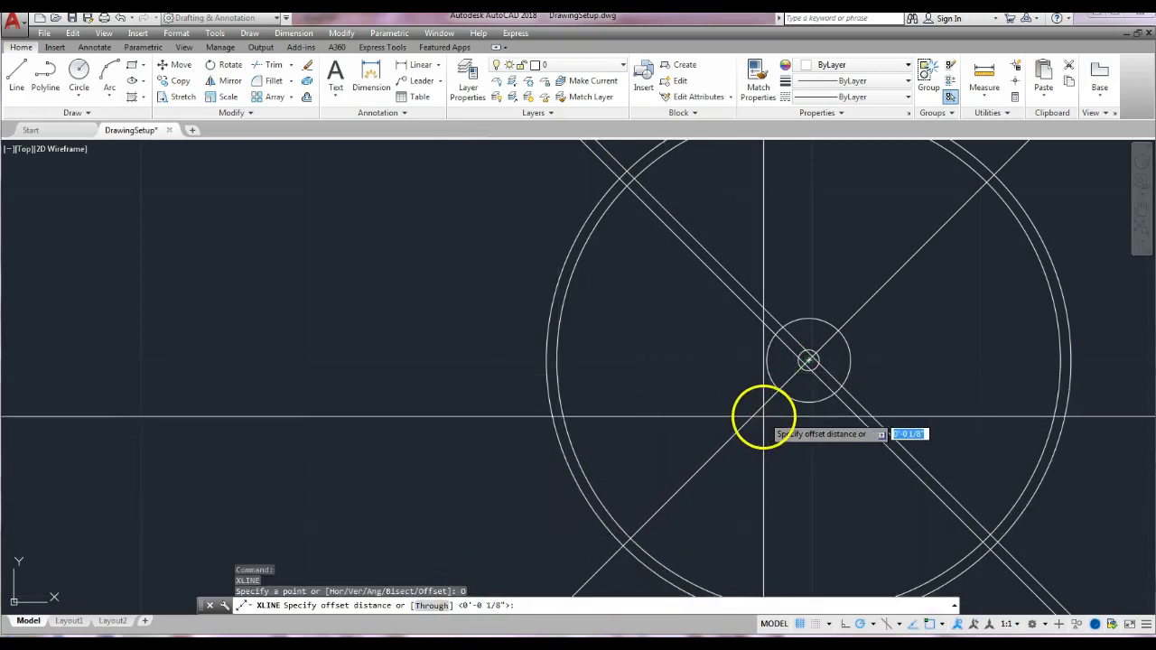
right_click(809, 361)
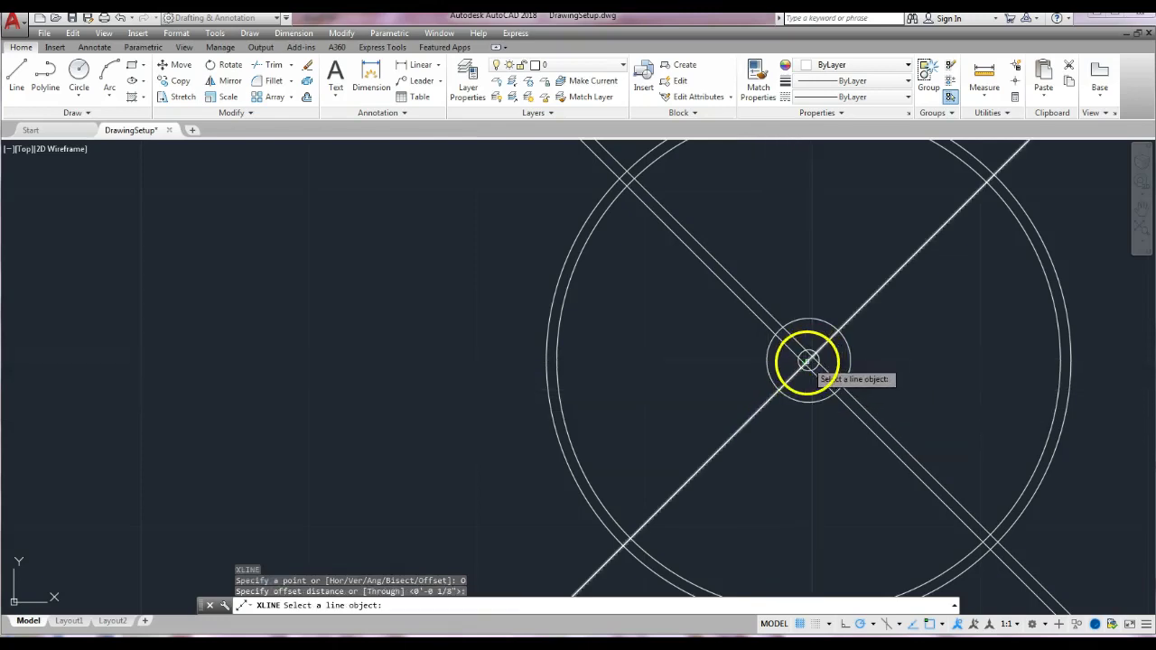
left_click(865, 305)
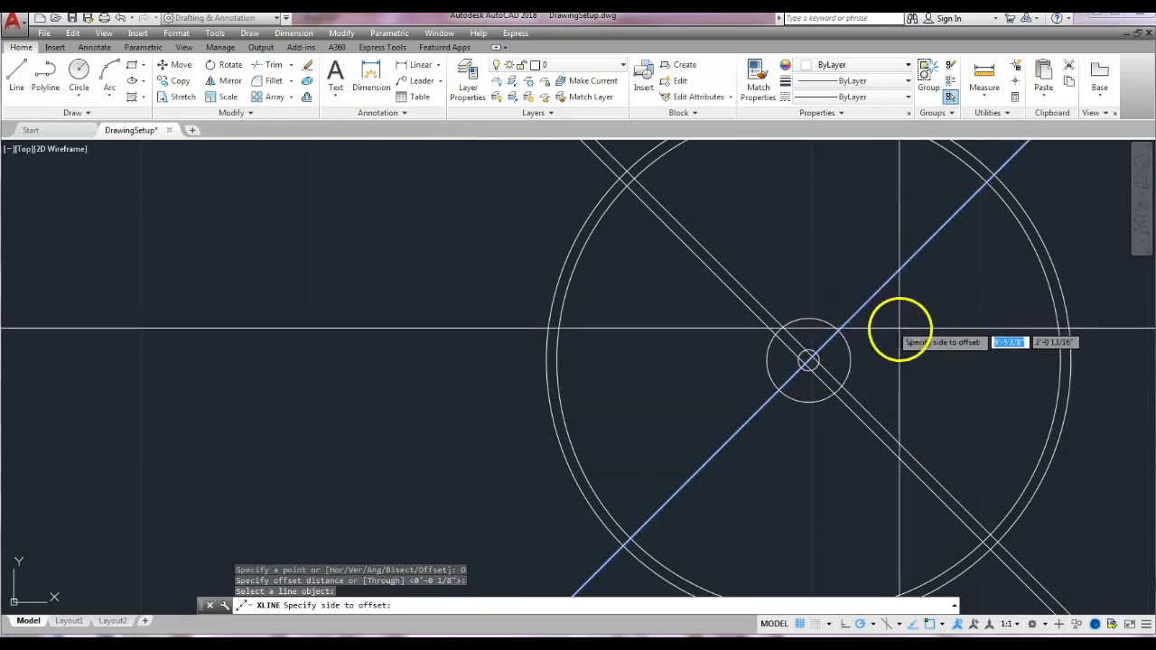
left_click(929, 343)
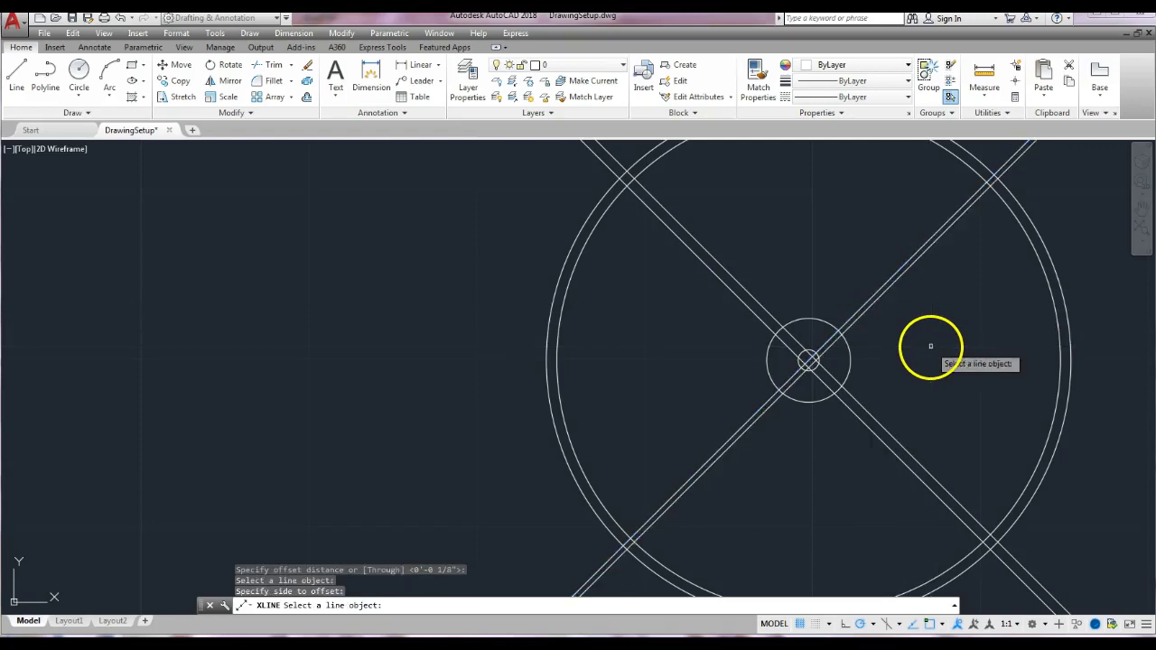
left_click(854, 315)
left_click(779, 262)
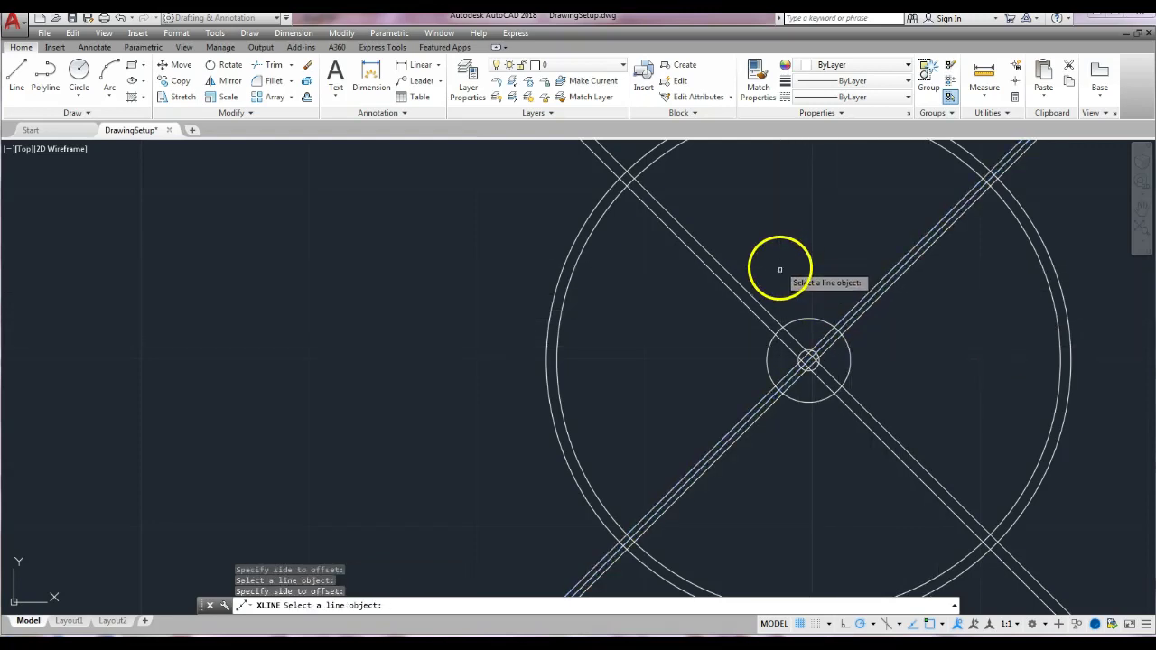
left_click(307, 65)
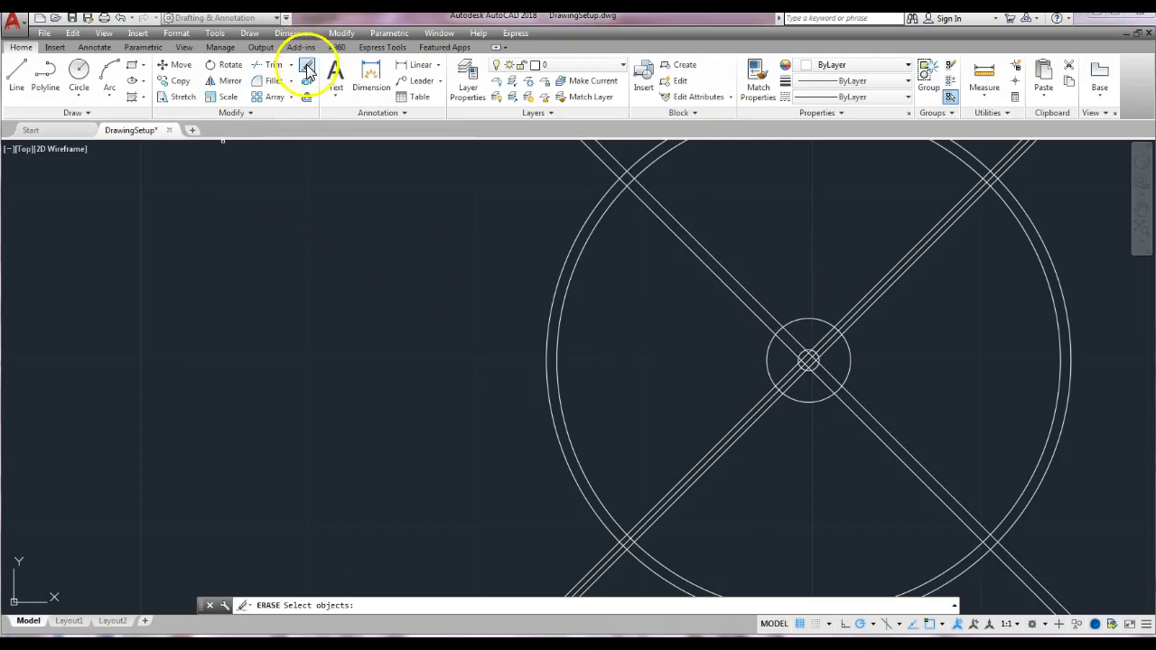
left_click(830, 336)
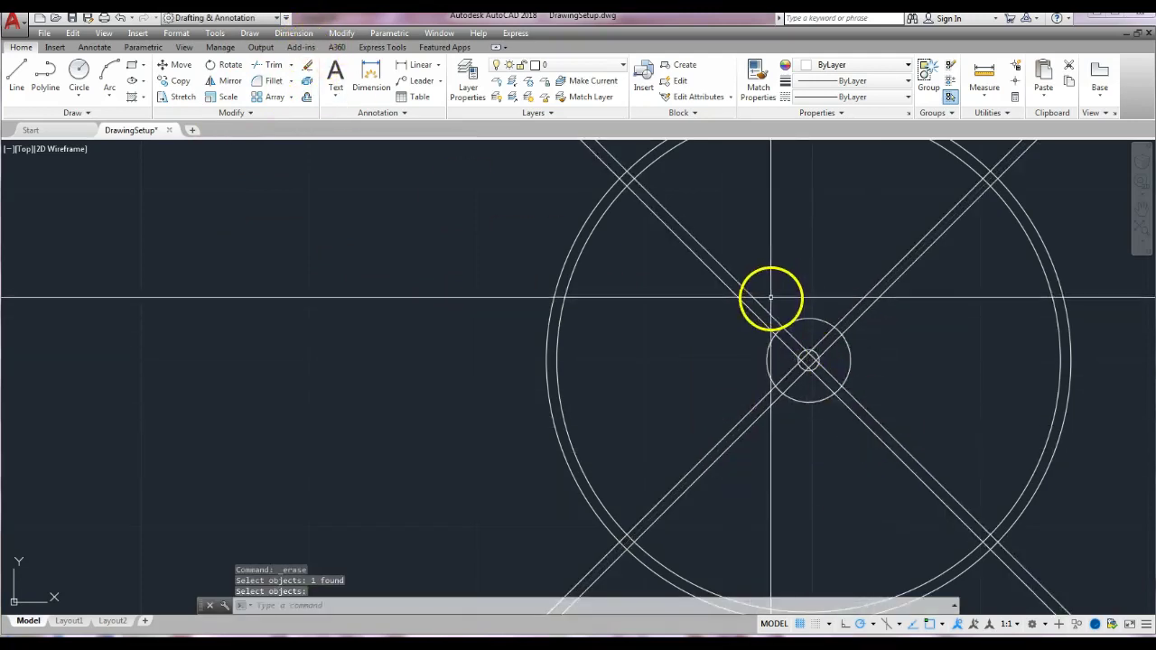
Trim all four ends of the diagonal construction lines outside the wheel's outermost circle, using the circles and lines as cutting edges
scroll(777, 299, "down", 5)
scroll(855, 465, "down", 4)
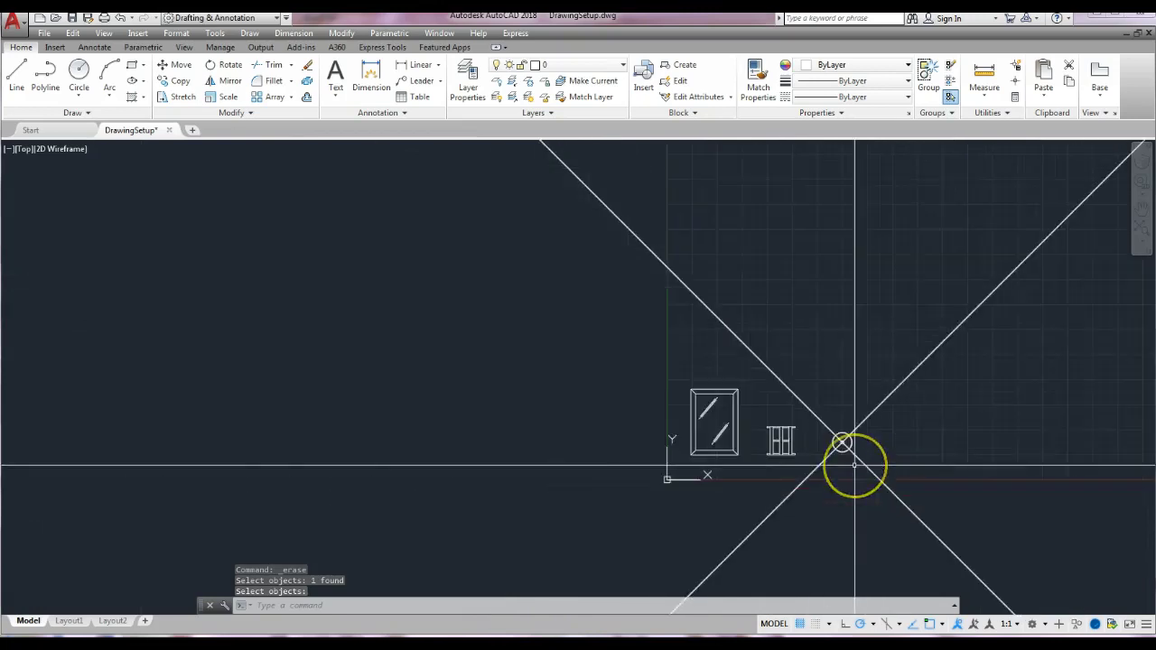
scroll(839, 457, "up", 5)
mouse_move(789, 406)
middle_mouse_down()
mouse_move(862, 433)
mouse_move(858, 413)
mouse_move(824, 429)
middle_mouse_up()
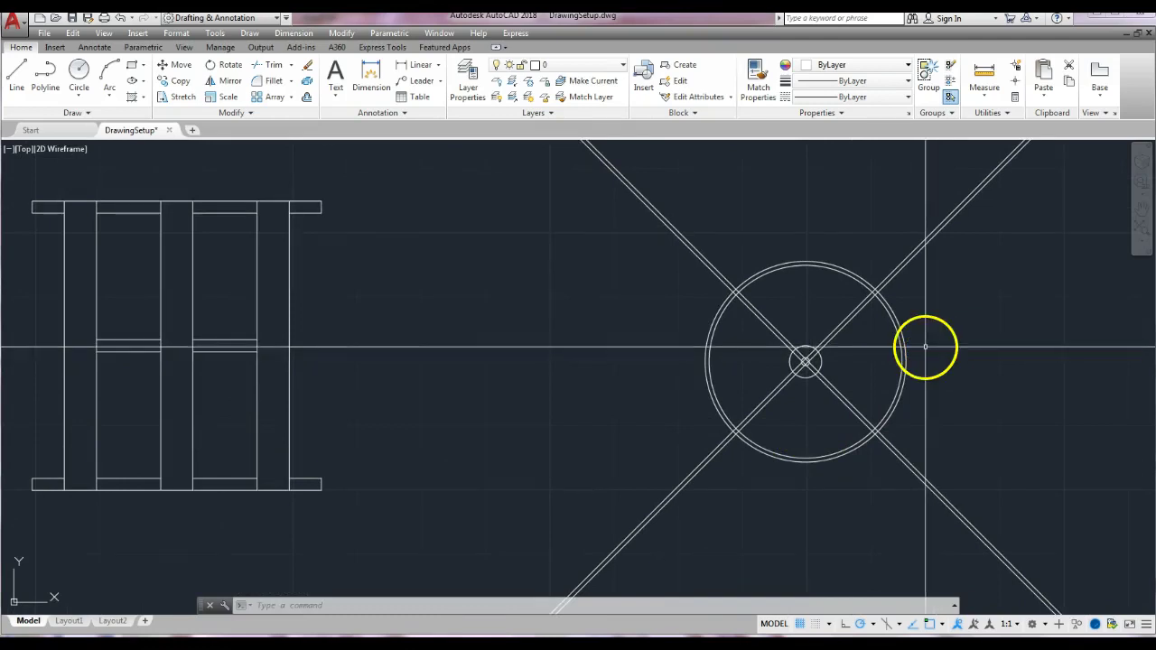
left_click(272, 66)
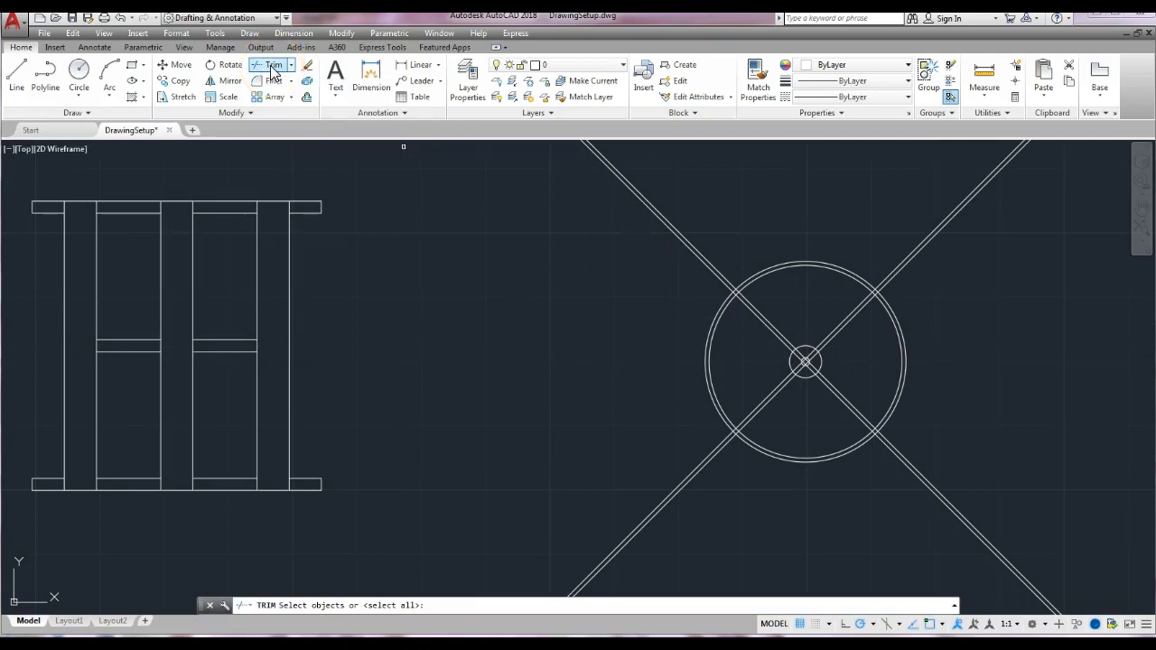
left_click(1003, 221)
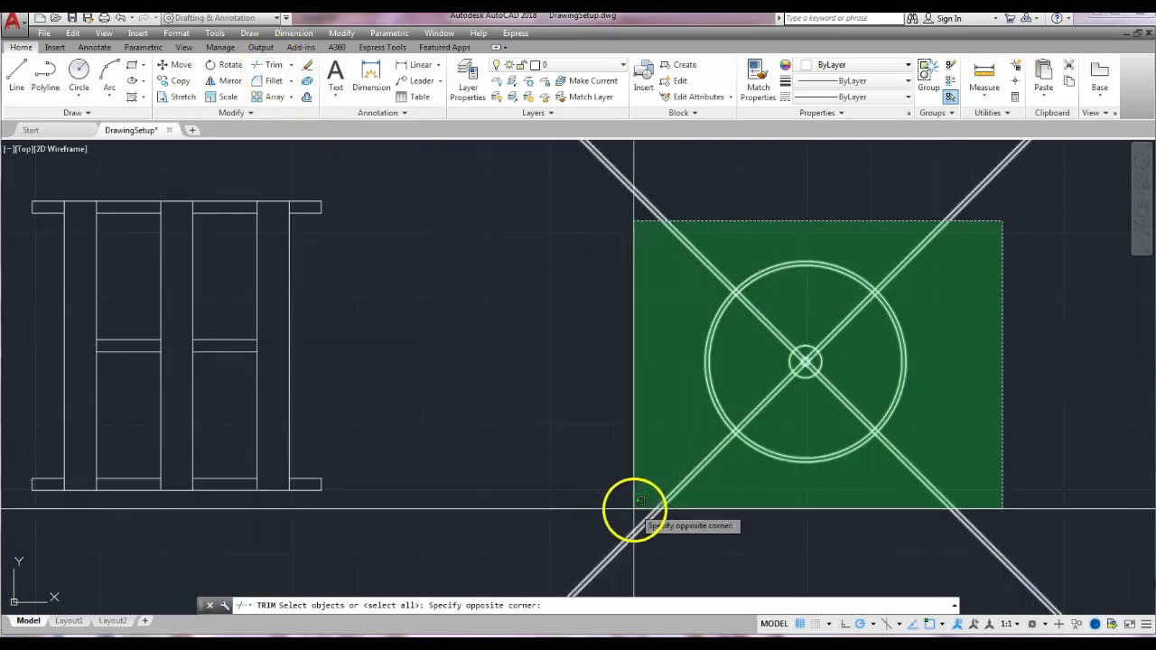
left_click(575, 505)
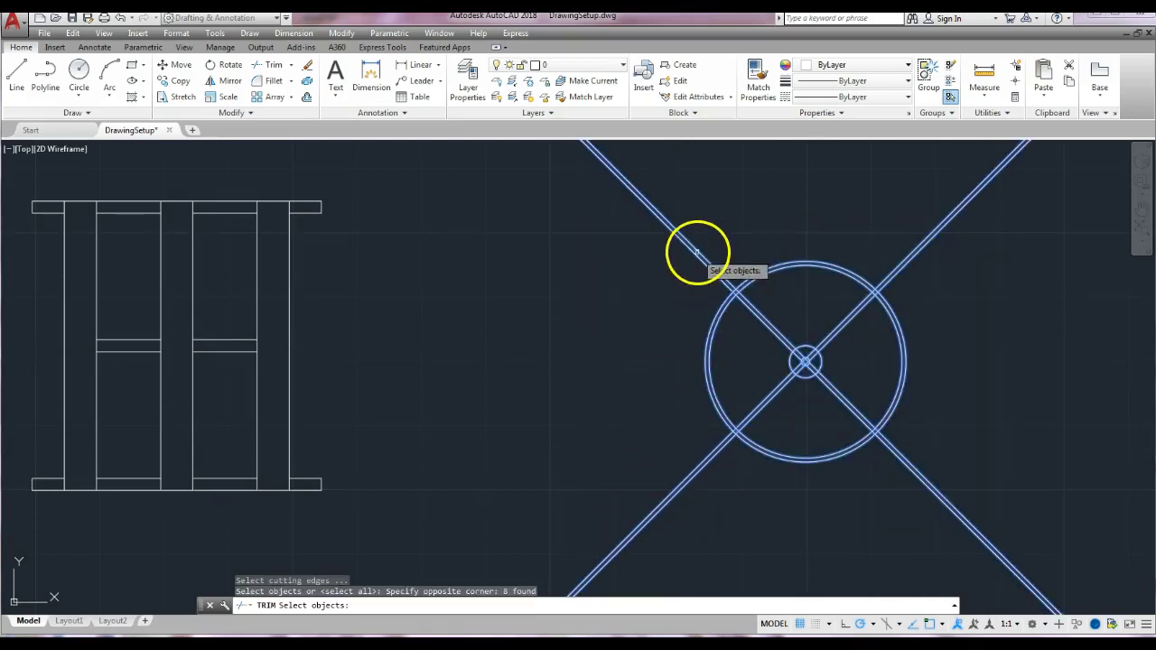
key("Return")
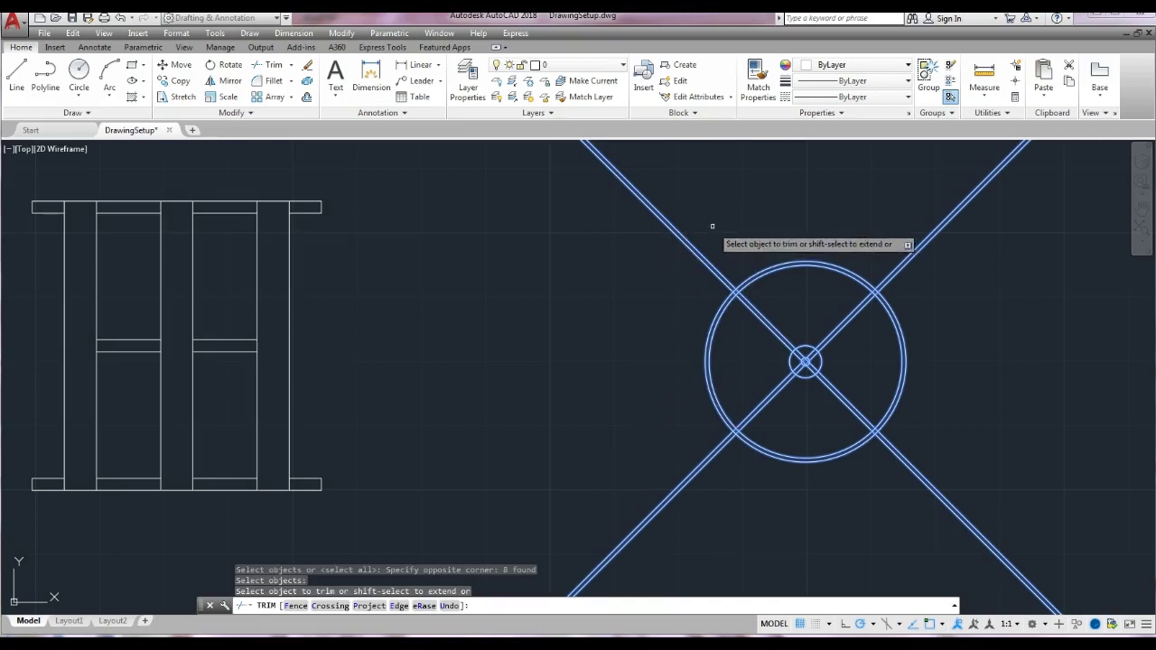
left_click(713, 226)
left_click(658, 261)
left_click(971, 260)
left_click(942, 240)
left_click(1006, 443)
left_click(921, 527)
left_click(714, 485)
left_click(587, 488)
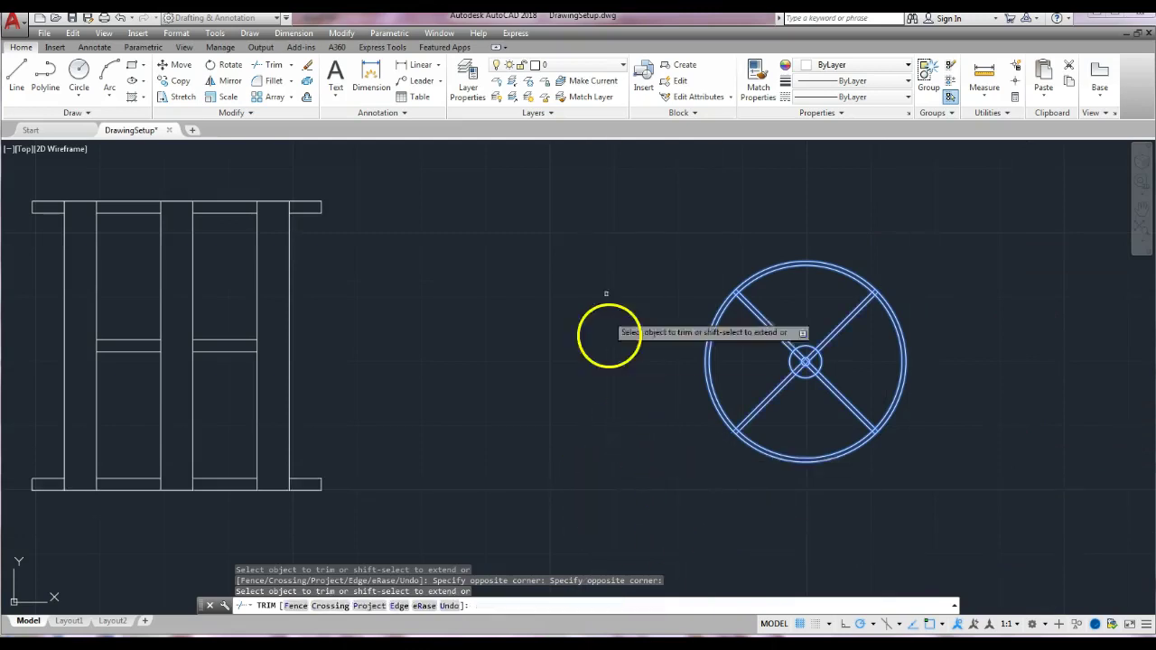
Trim the crossing spoke lines inside the smallest hub circle
left_click(807, 370)
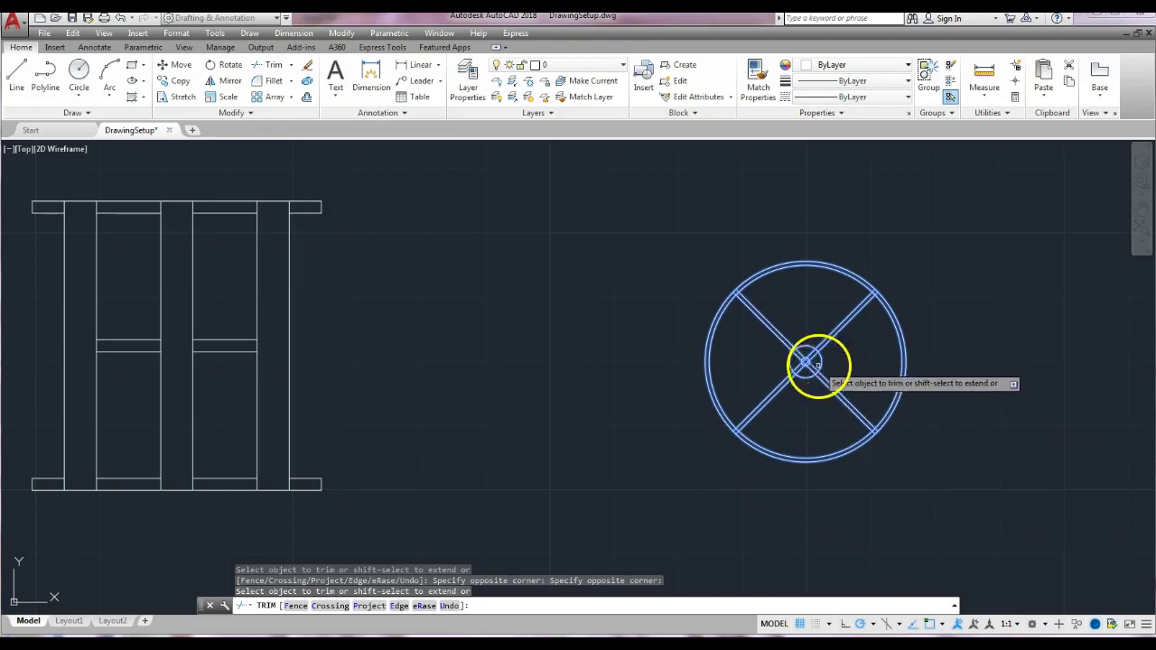
scroll(800, 367, "up", 5)
scroll(800, 365, "down", 2)
left_click(815, 300)
left_click(792, 338)
left_click(832, 302)
left_click(789, 310)
scroll(821, 316, "up", 2)
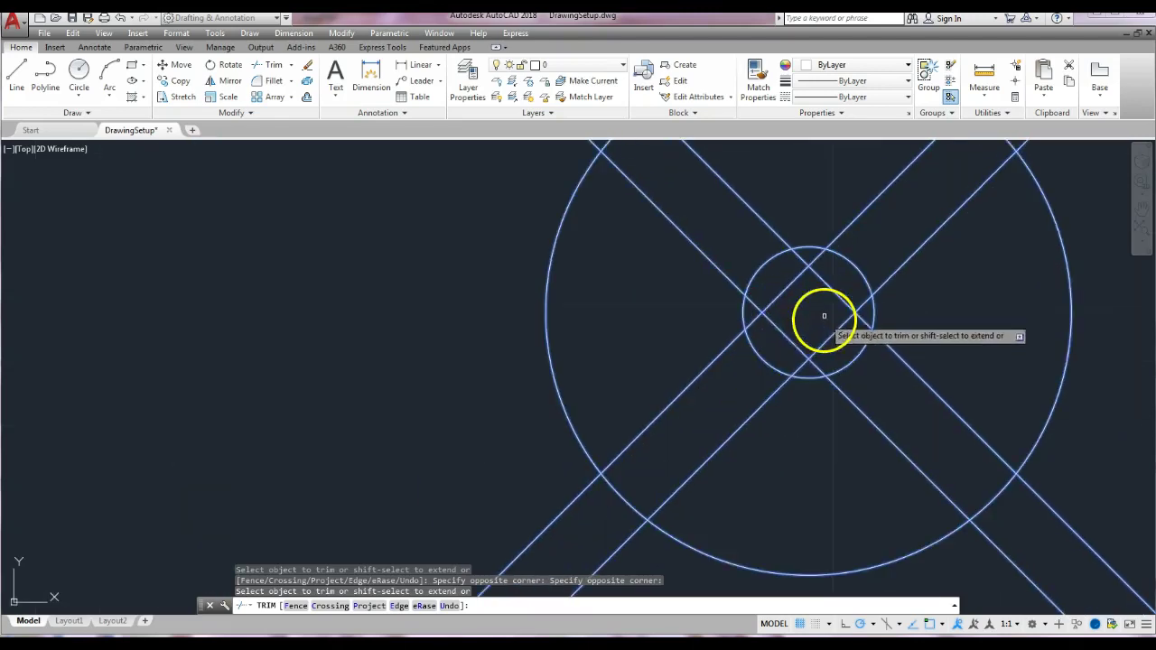
left_click(836, 290)
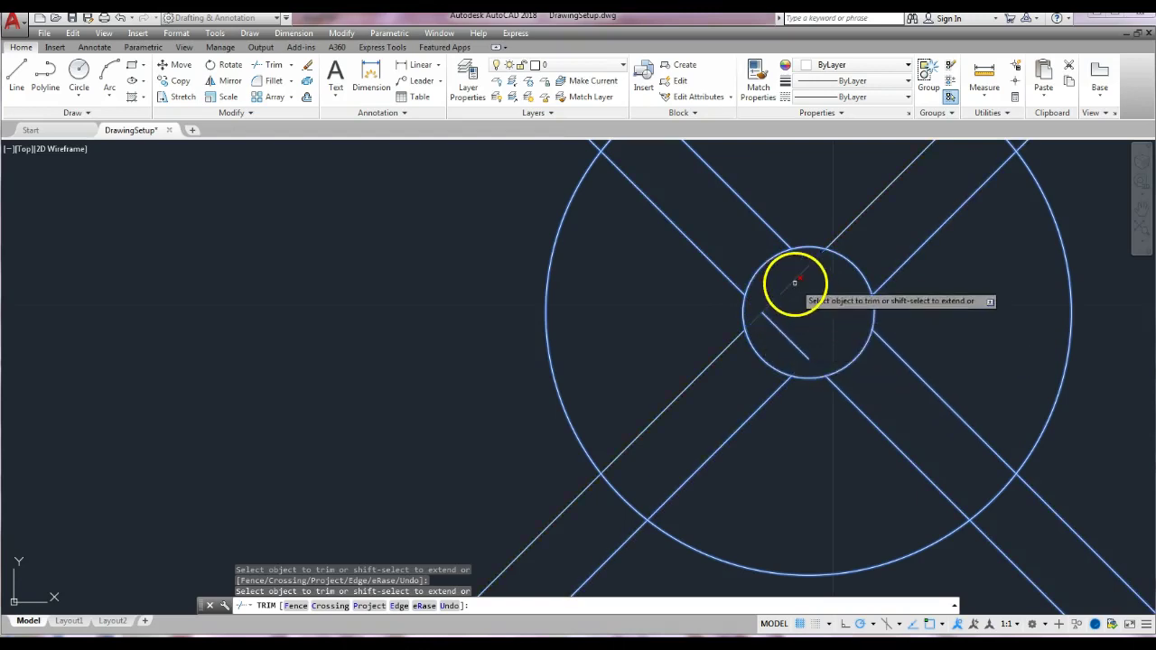
left_click(790, 333)
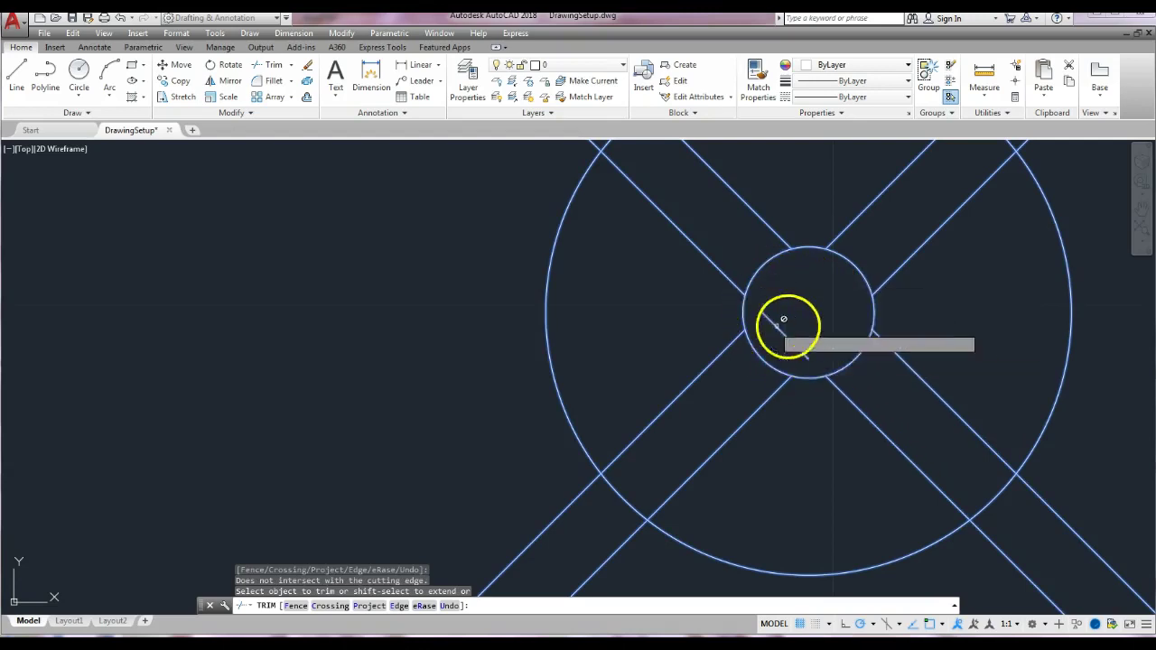
Trim the ends of all four spokes between the two rim circles so they stop at the inner rim circle
scroll(807, 339, "up", 3)
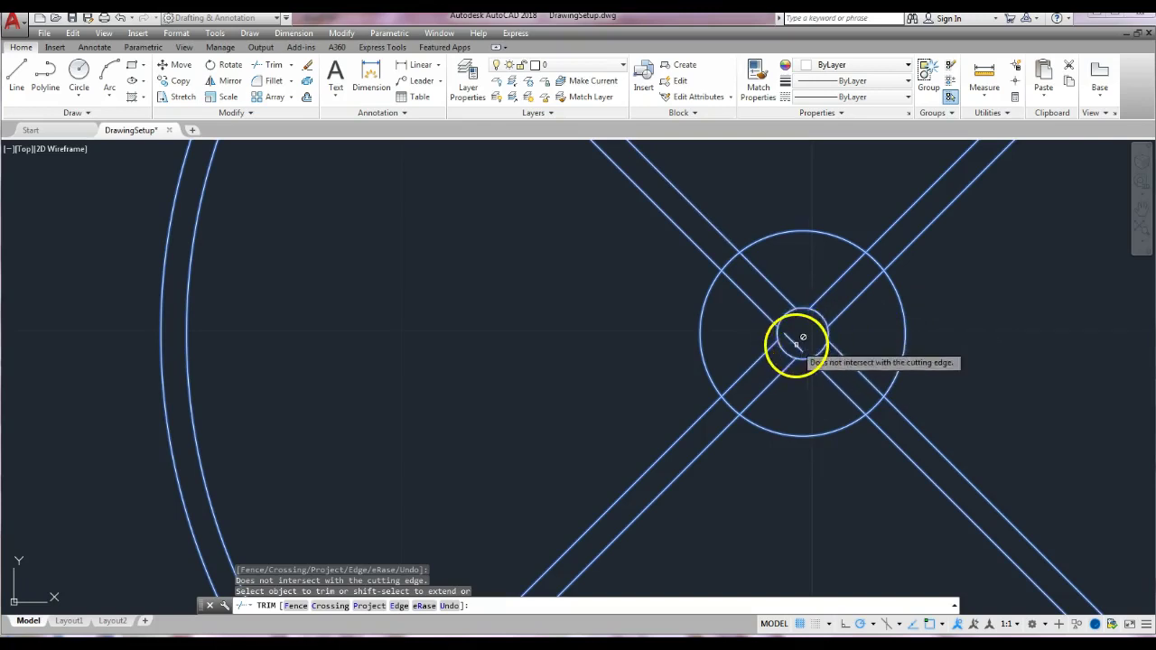
scroll(804, 340, "down", 2)
scroll(804, 339, "down", 2)
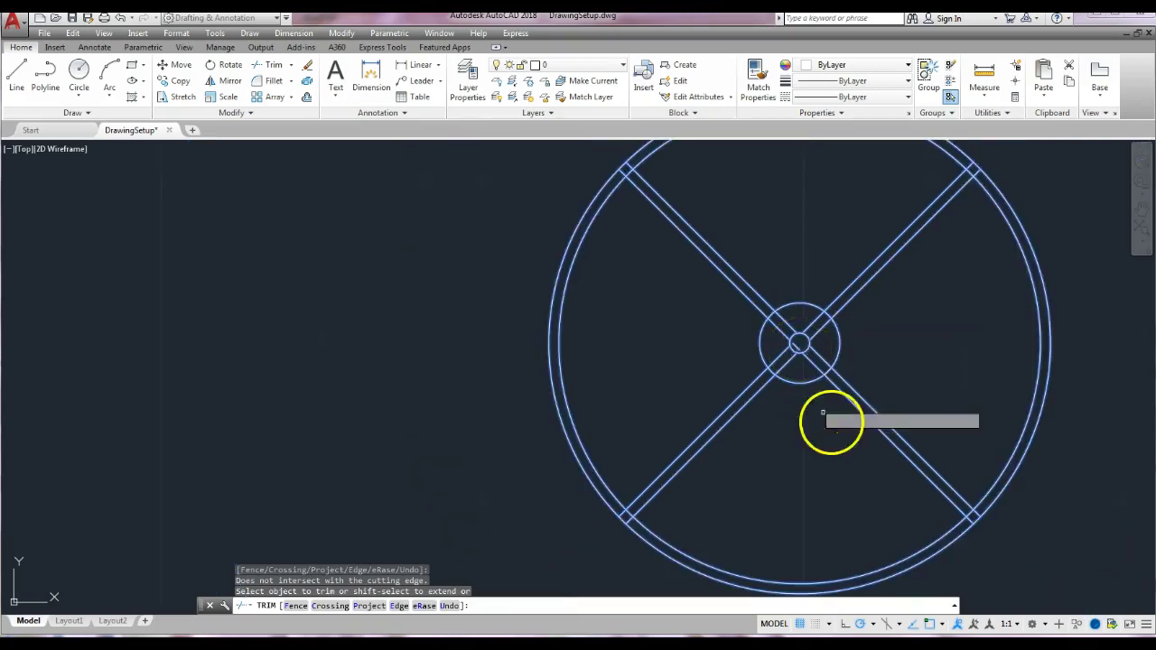
left_click(976, 172)
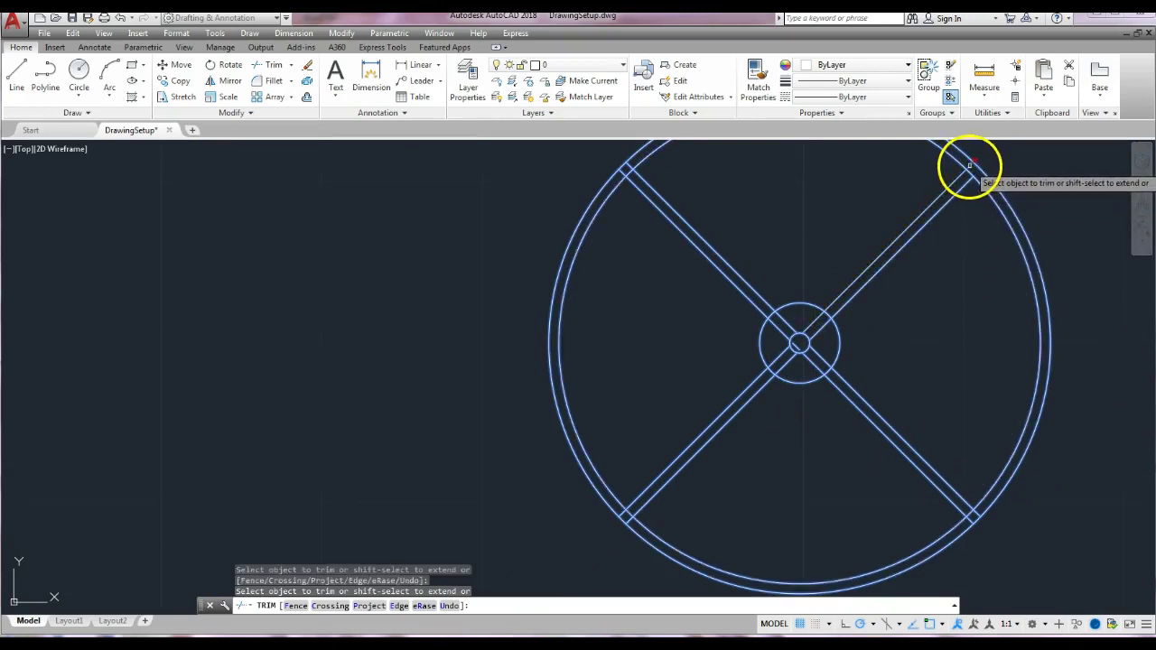
left_click(626, 167)
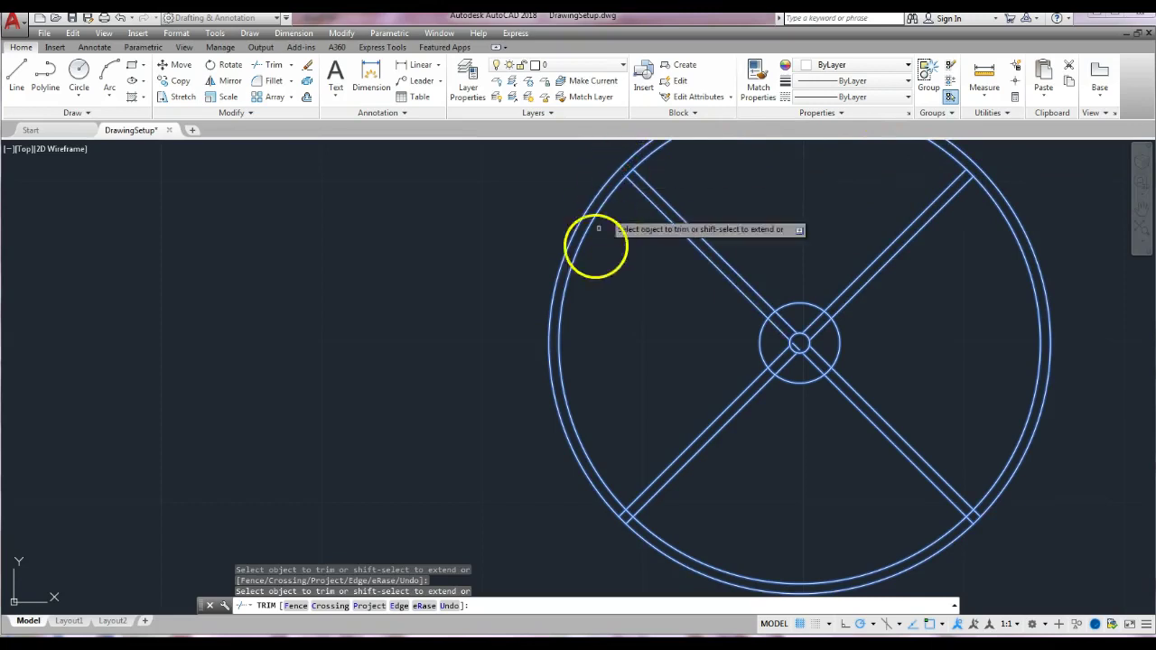
left_click(629, 519)
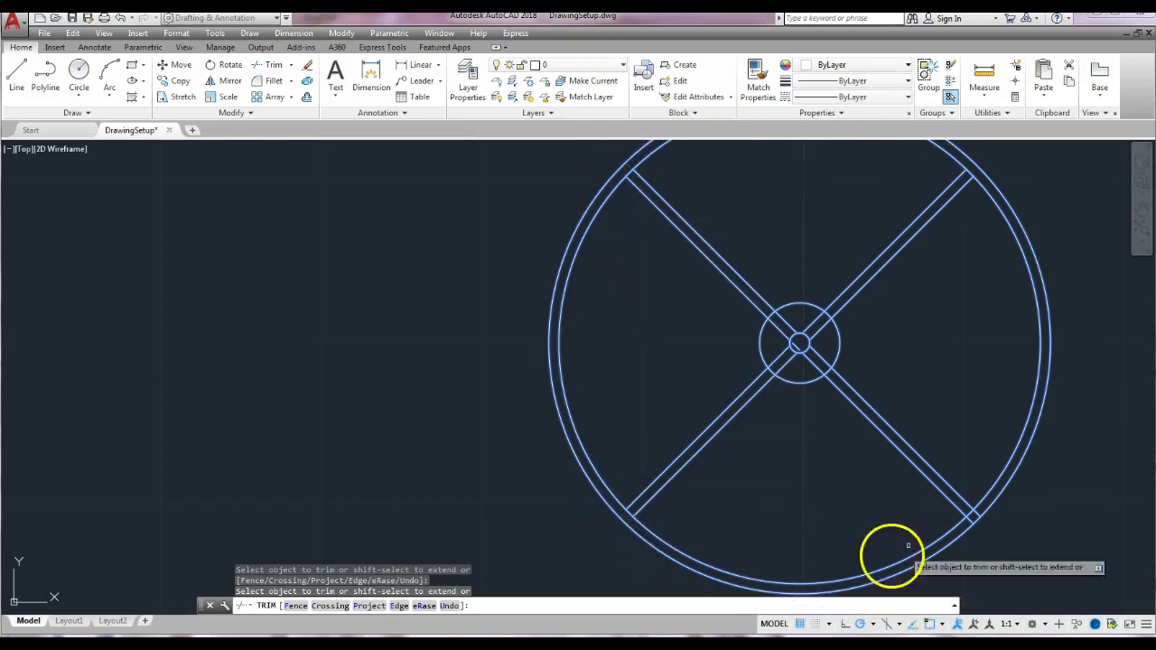
left_click(969, 518)
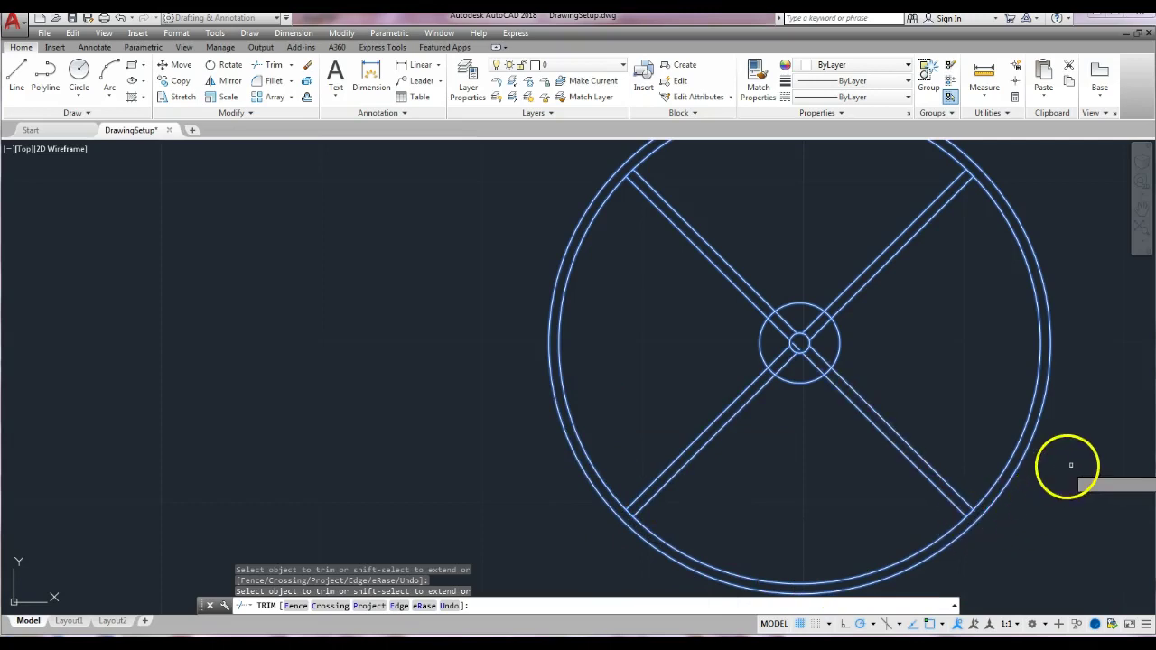
key("Return")
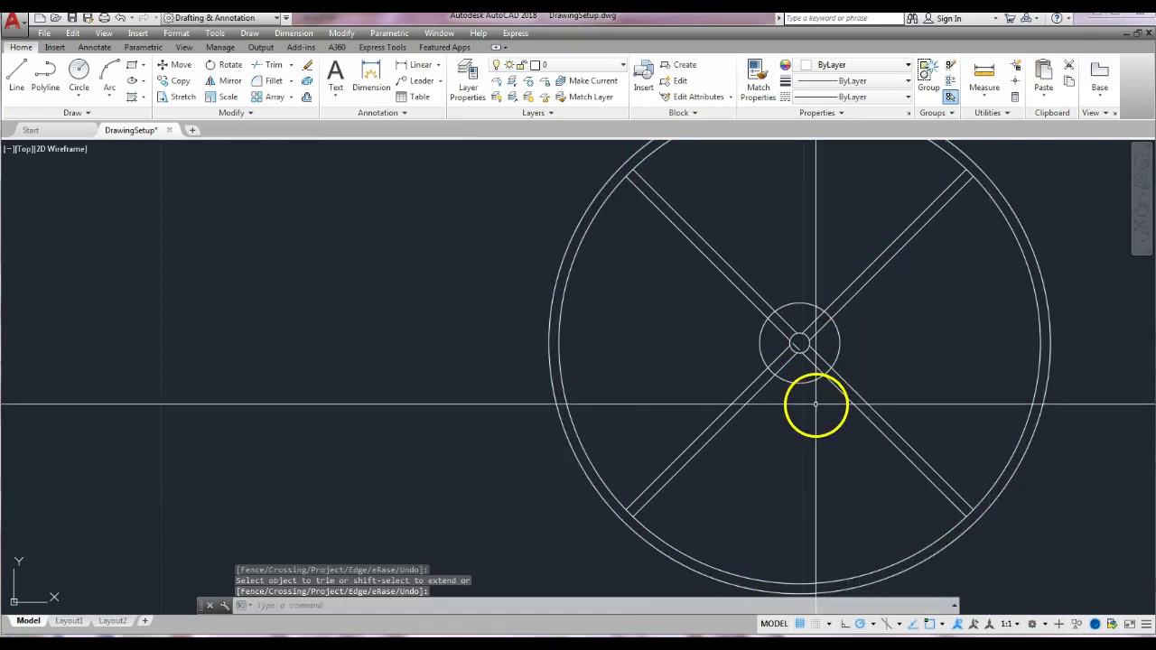
Erase the short leftover diagonal segment inside the smallest hub circle
scroll(795, 335, "up", 3)
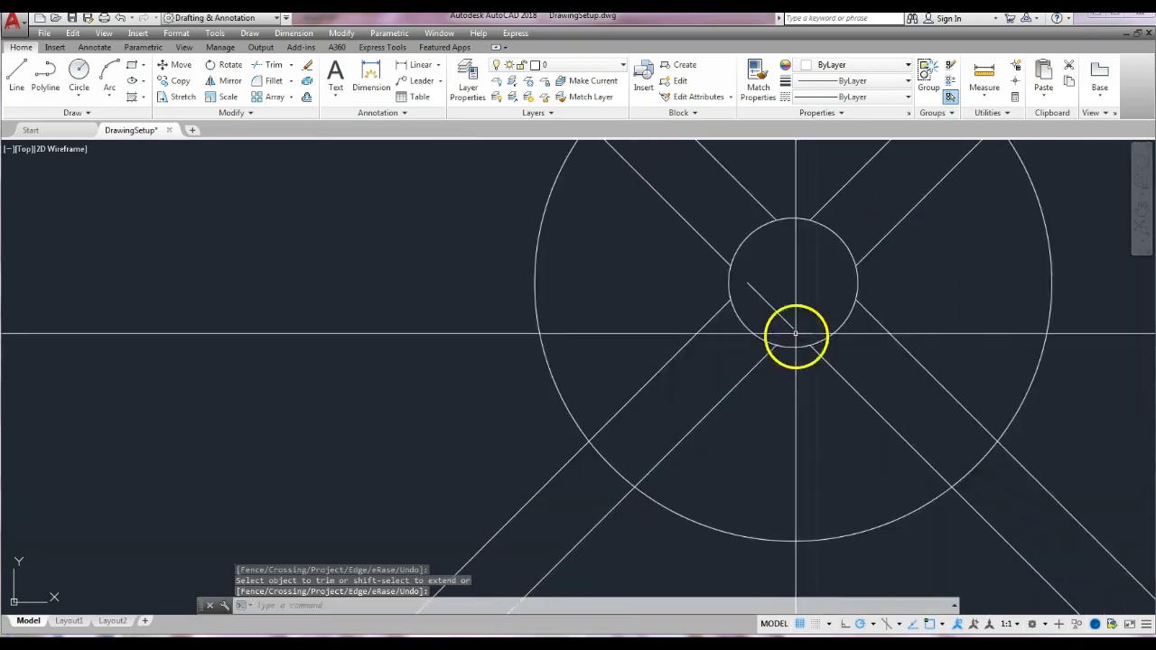
middle_click_drag(789, 317, 729, 359)
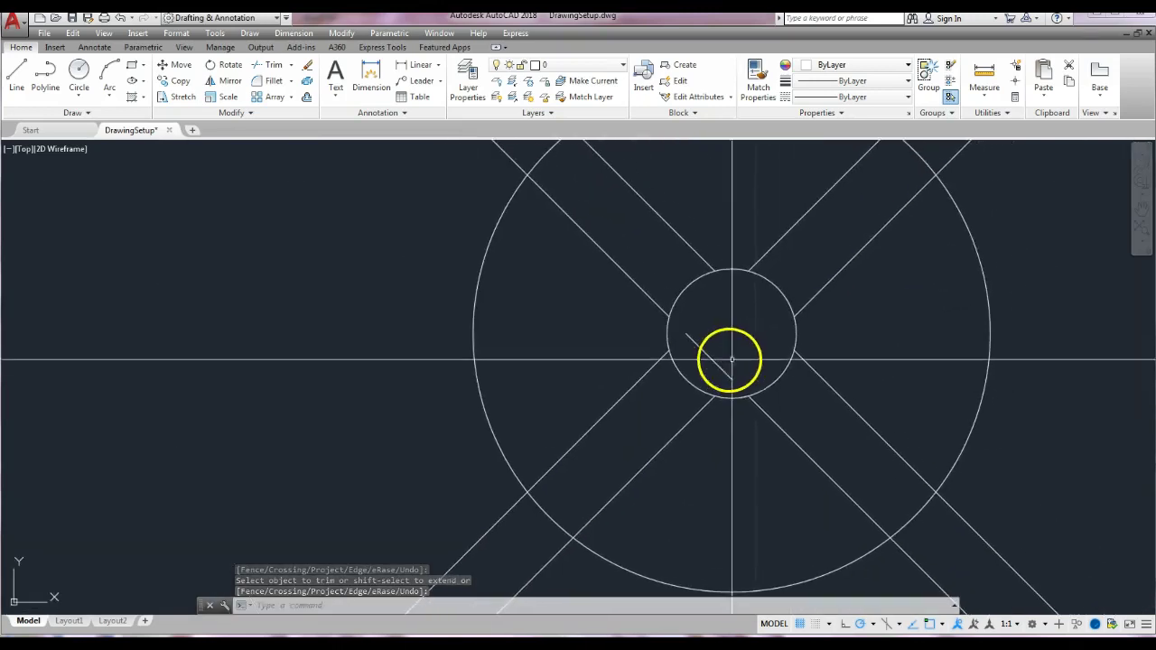
left_click(307, 67)
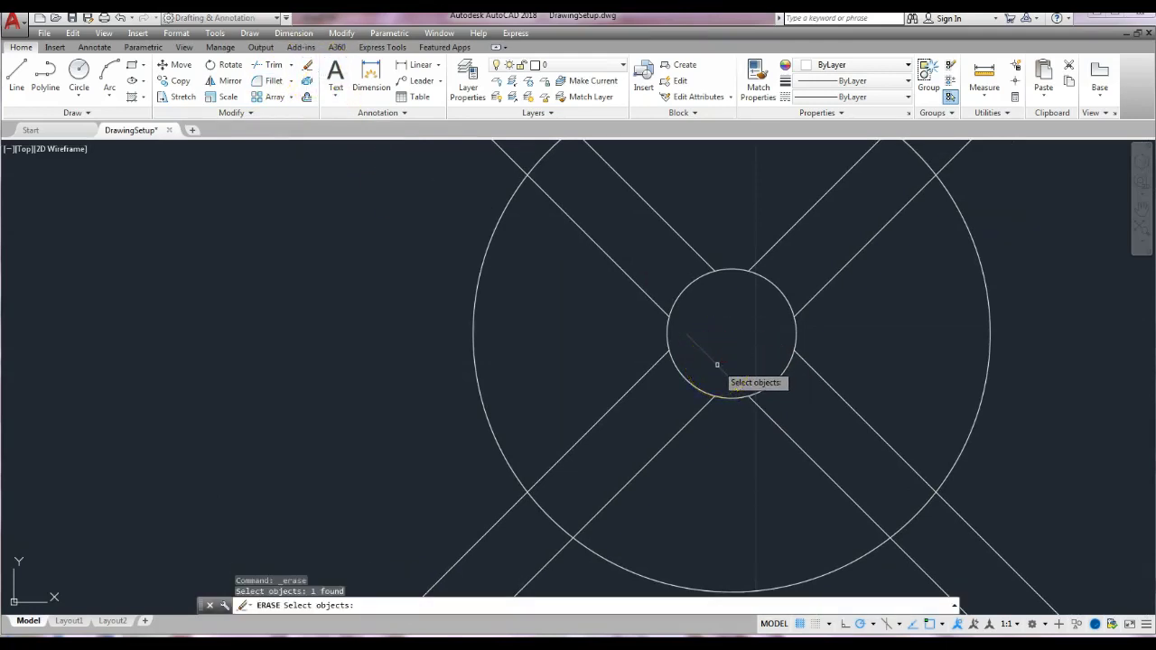
key("Return")
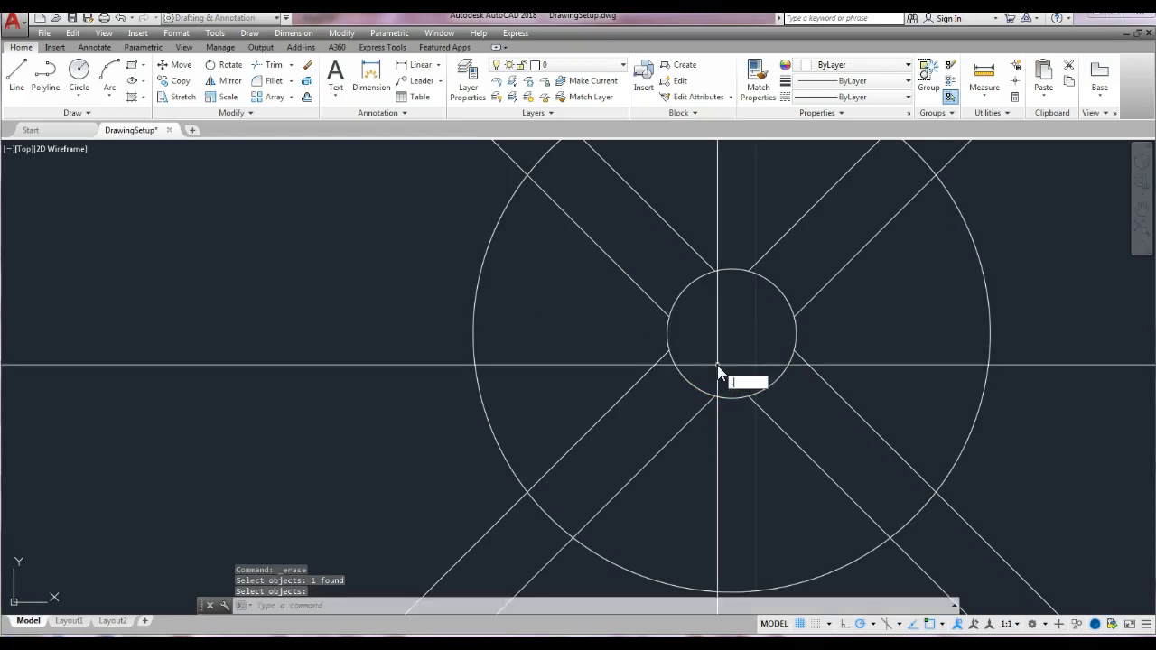
key("Up")
key("Up")
key("Up")
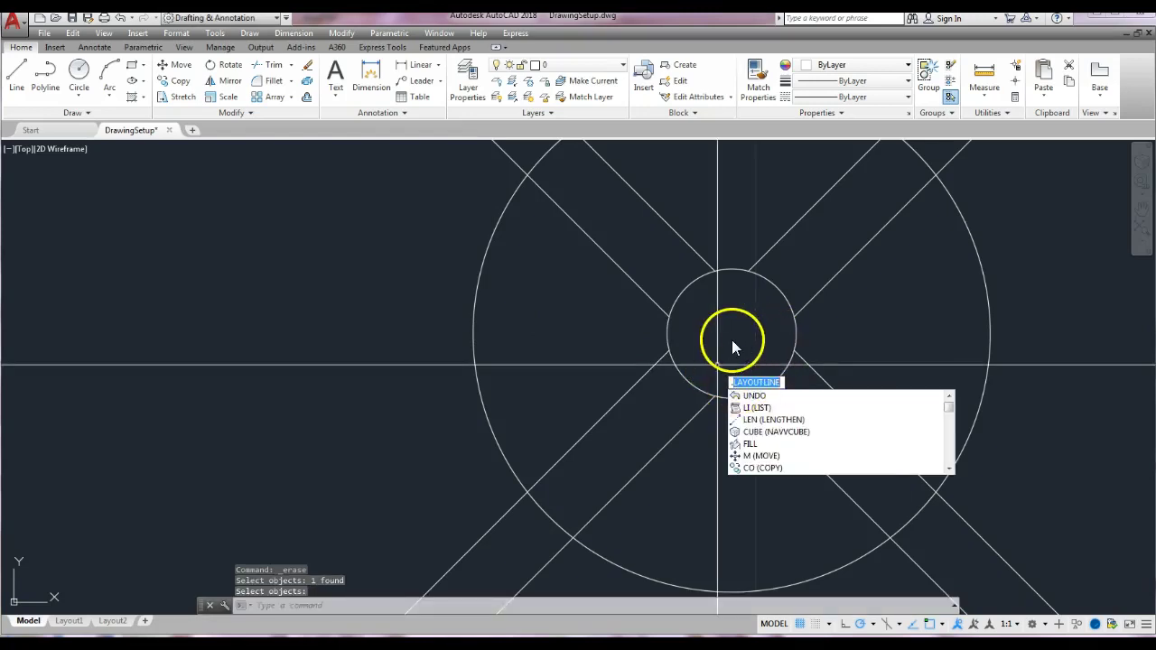
left_click(732, 340)
scroll(733, 361, "down", 5)
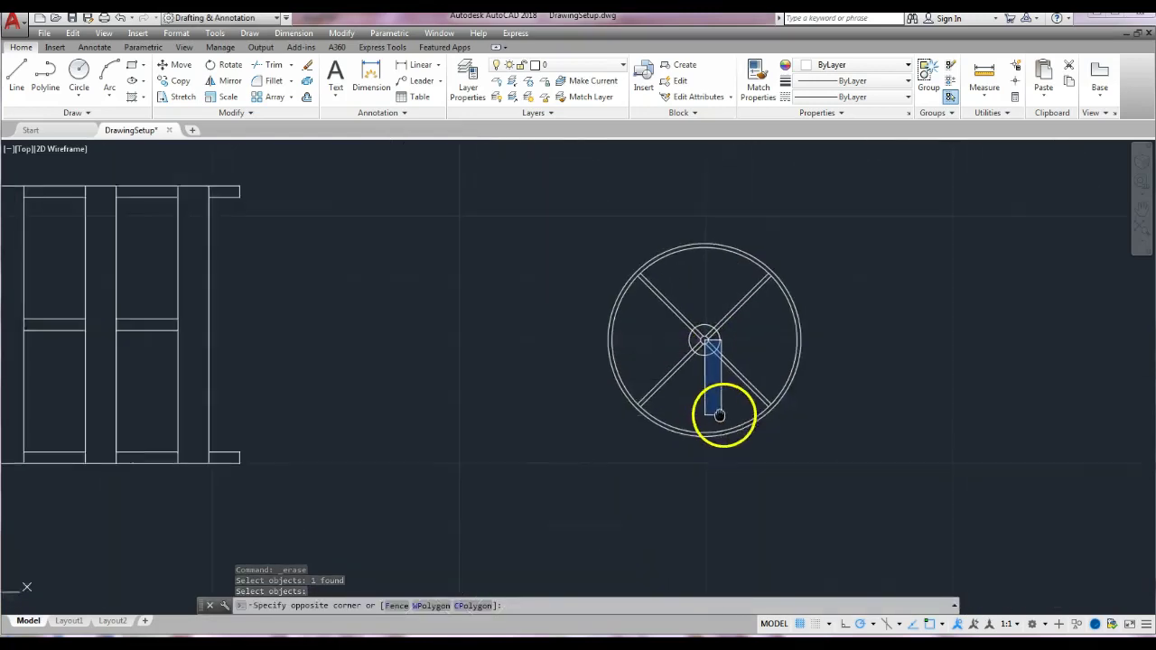
key("Escape")
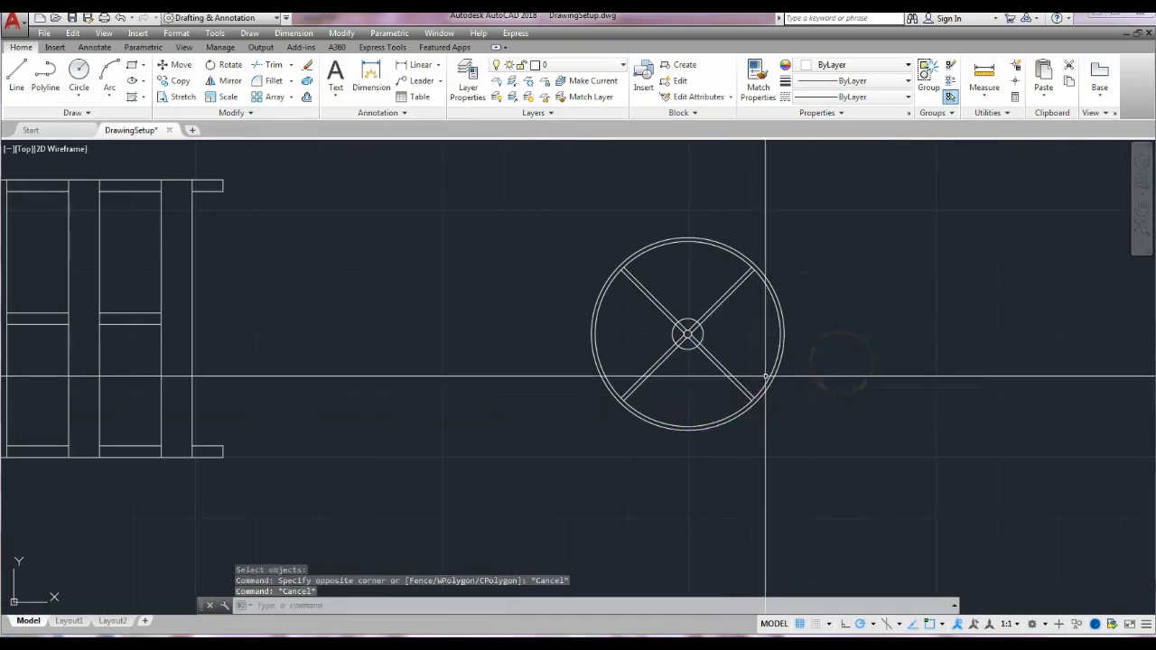